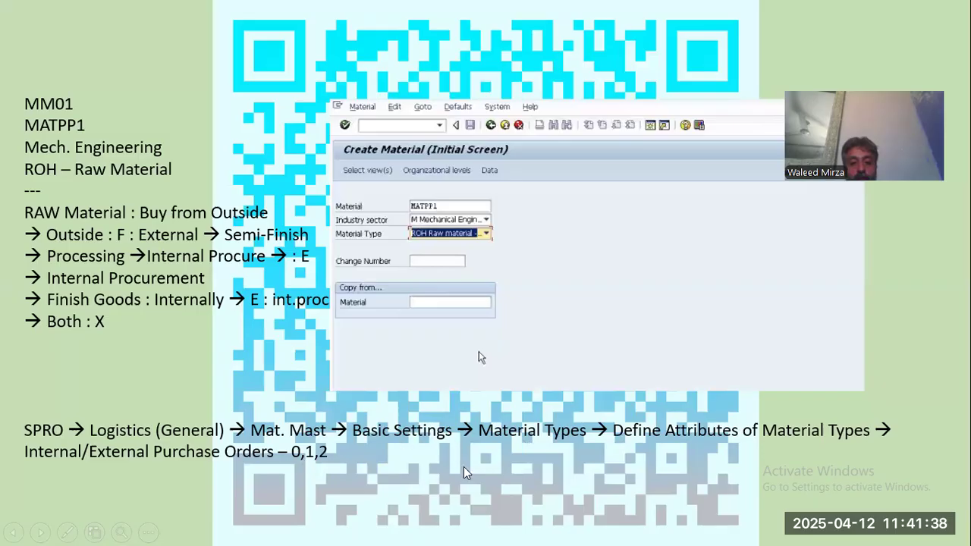
Switch to SAP Easy Access and open immediate general material creation under Logistics, Materials Management, Material Master, Material.
key("alt+Tab")
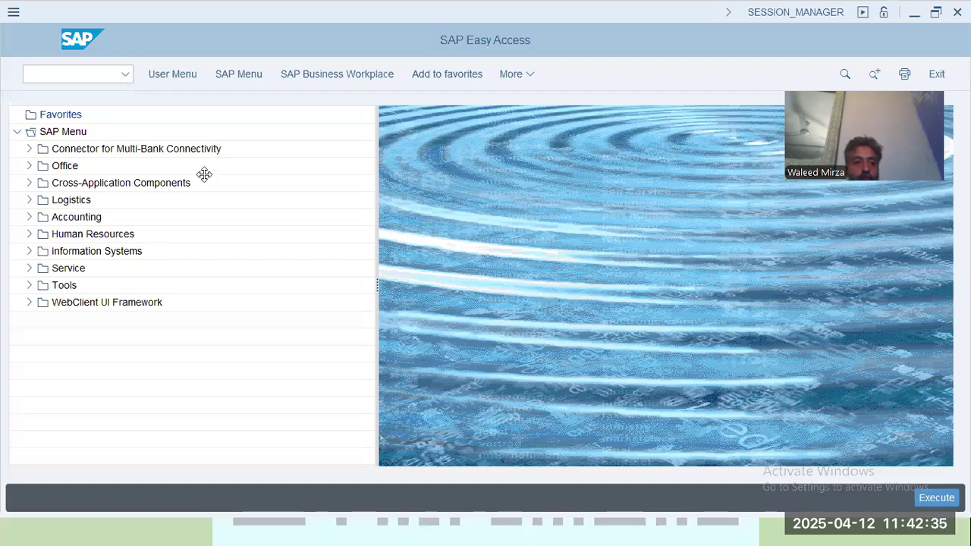
left_click(204, 175)
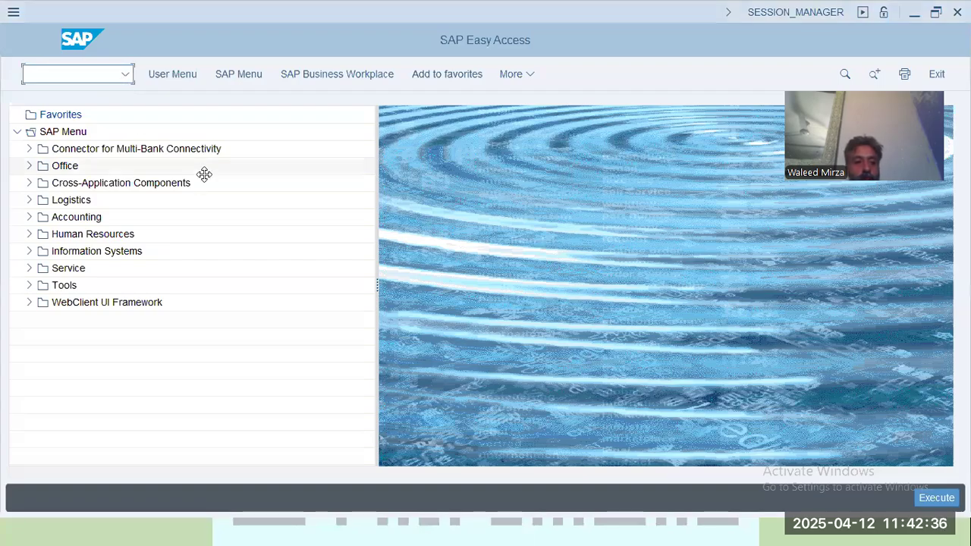
left_click(29, 197)
scroll(50, 364, "down", 1)
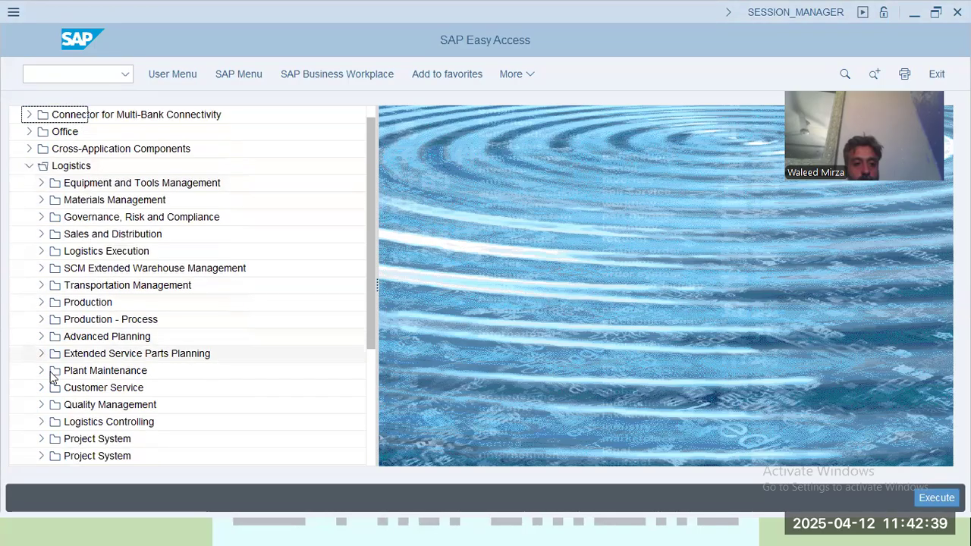
scroll(50, 375, "down", 1)
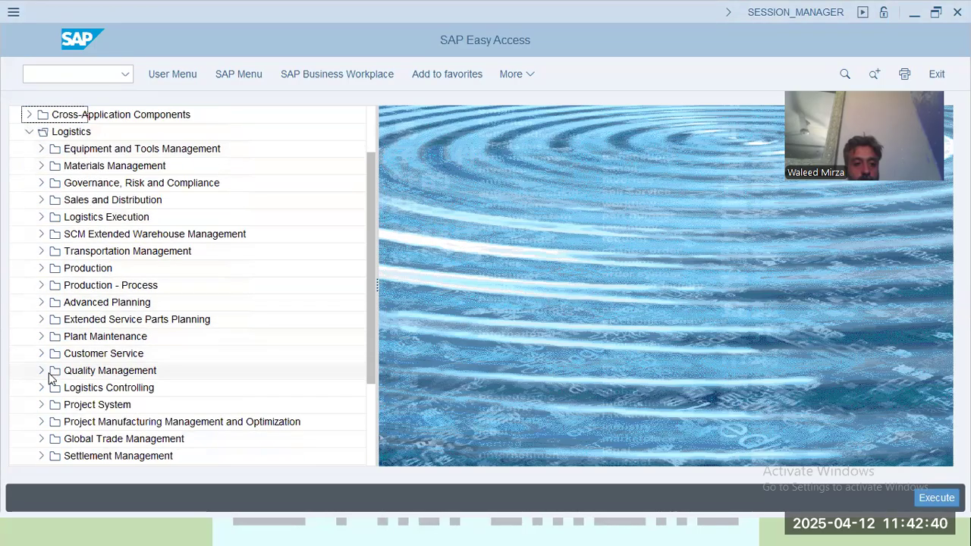
left_click(40, 165)
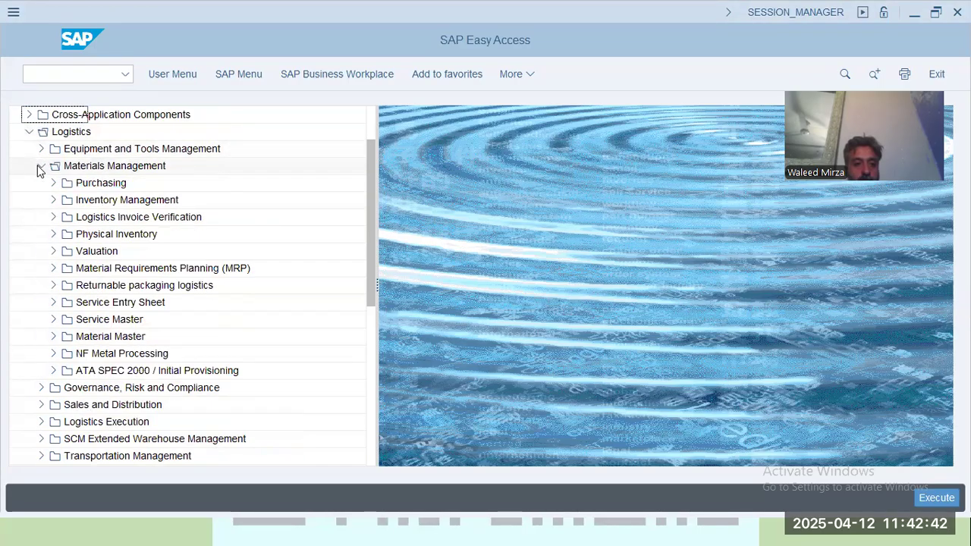
left_click(54, 338)
left_click(65, 354)
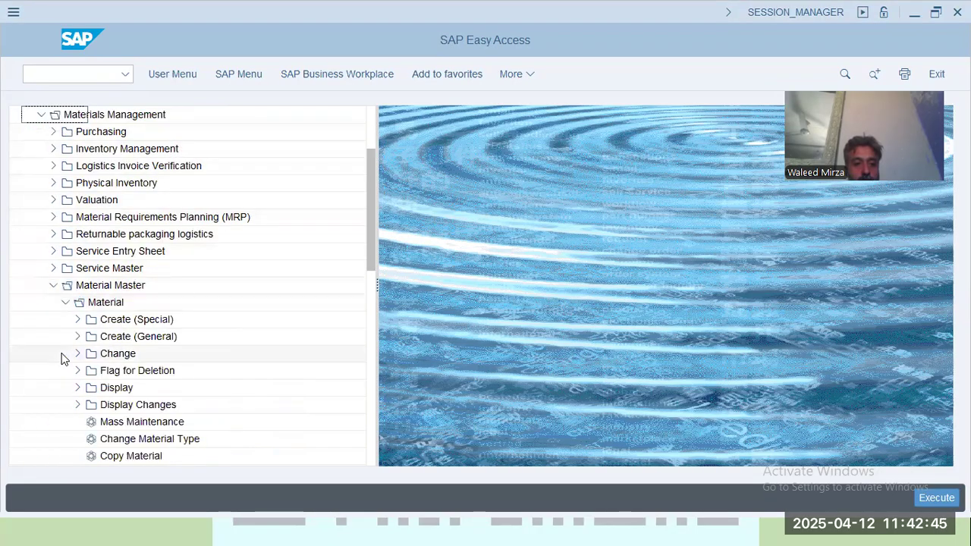
left_click(76, 336)
left_click(132, 354)
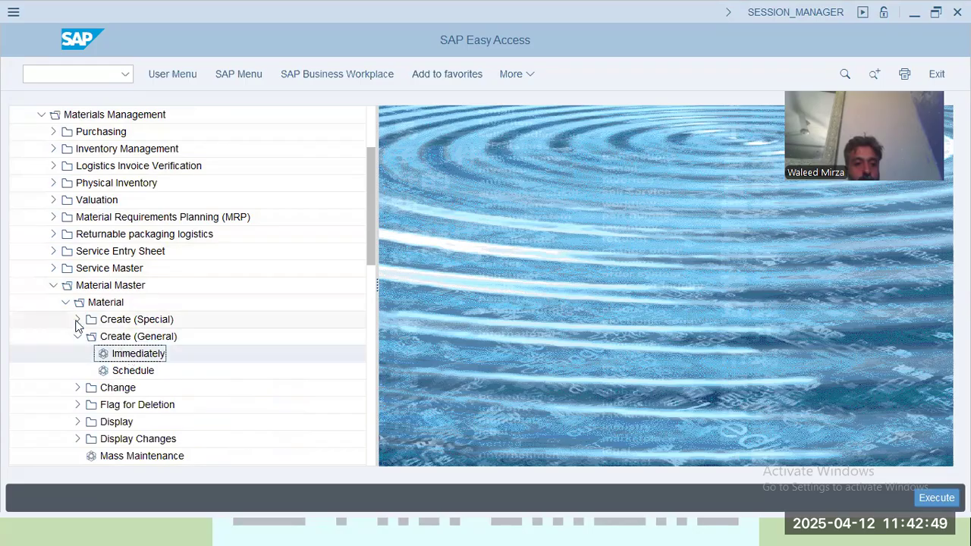
double_click(122, 354)
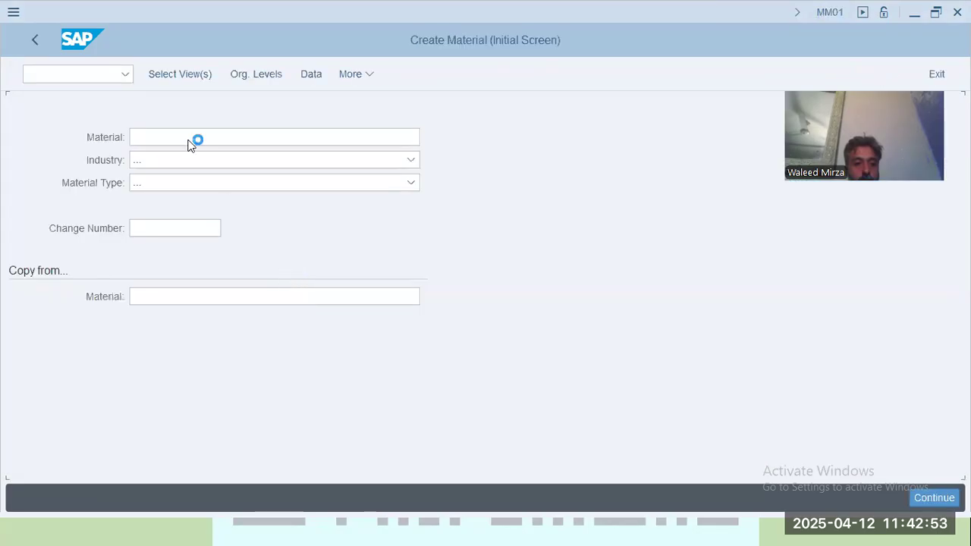
Enter matpp1 as the new material and set its industry to Mechanical engineering.
type("matpp1")
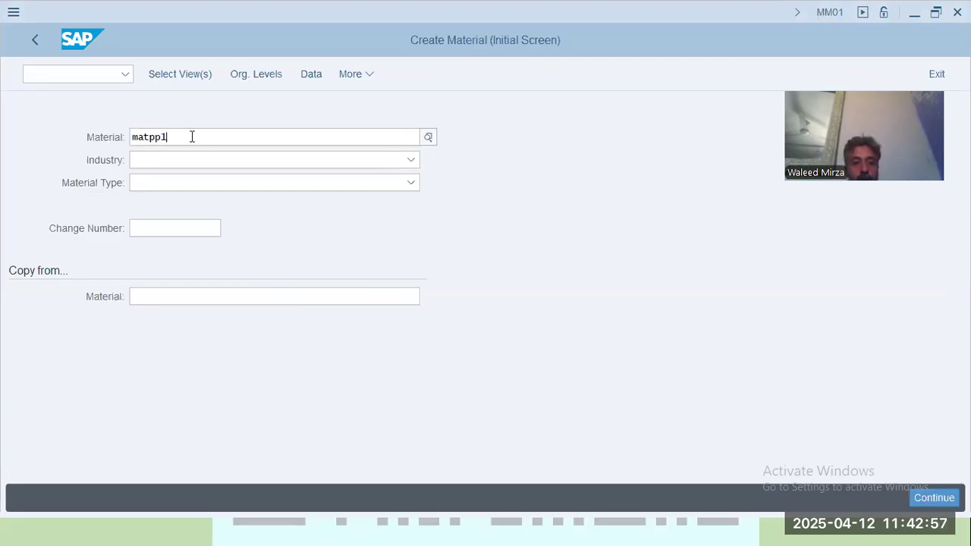
key("Tab")
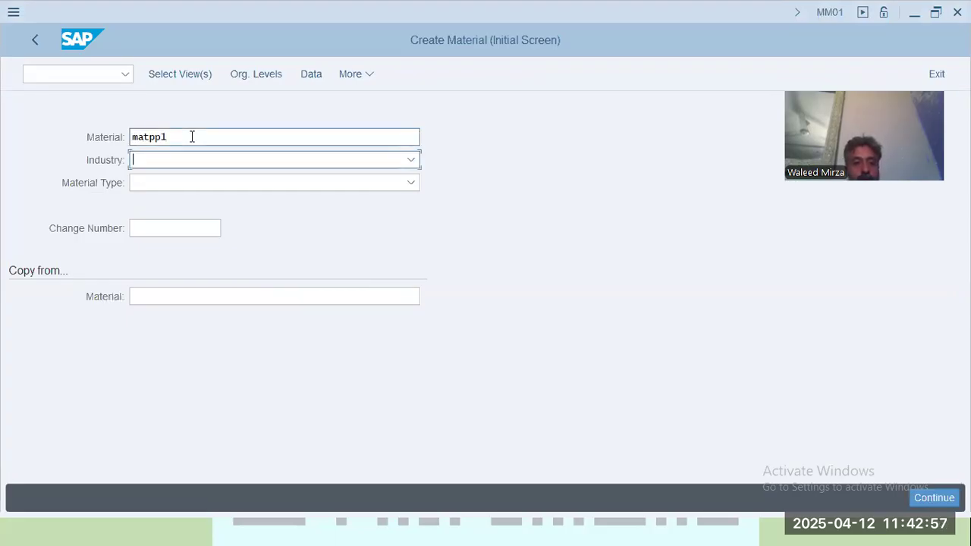
left_click(301, 163)
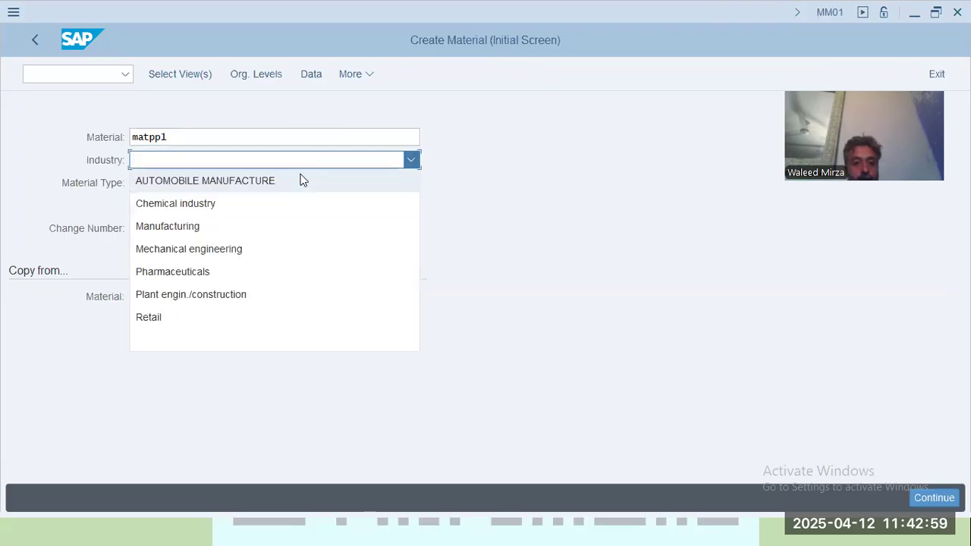
left_click(280, 248)
Set the material type to ROH.
left_click(265, 186)
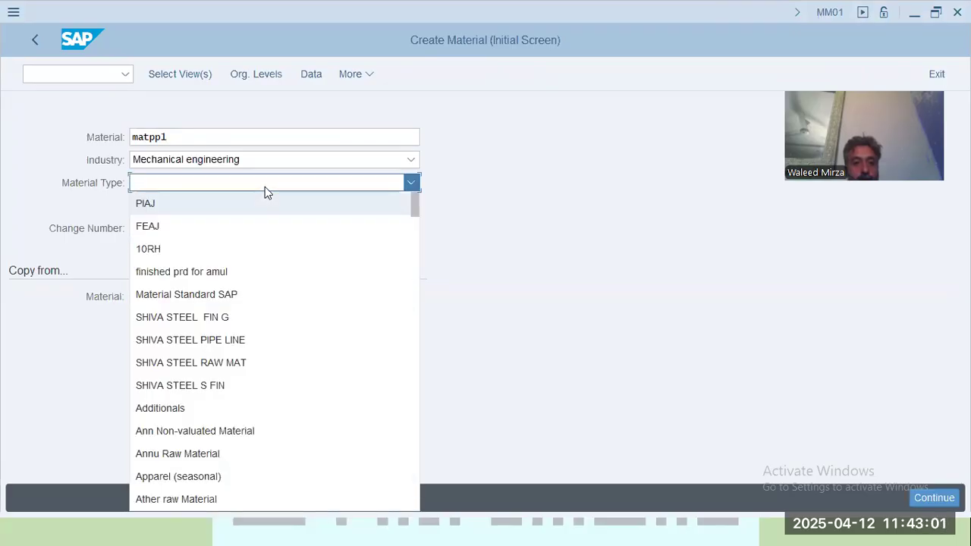
scroll(275, 313, "down", 1)
scroll(275, 313, "down", 10)
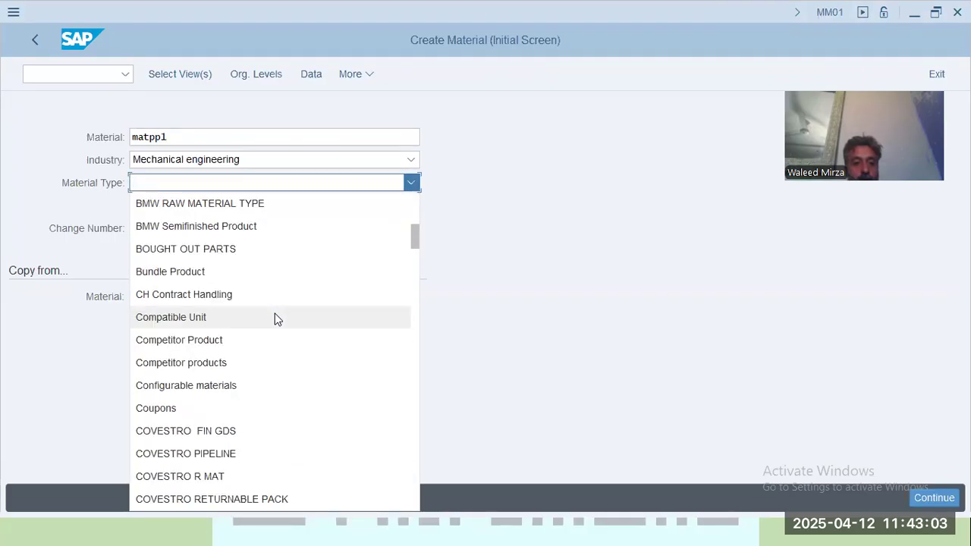
scroll(275, 313, "down", 6)
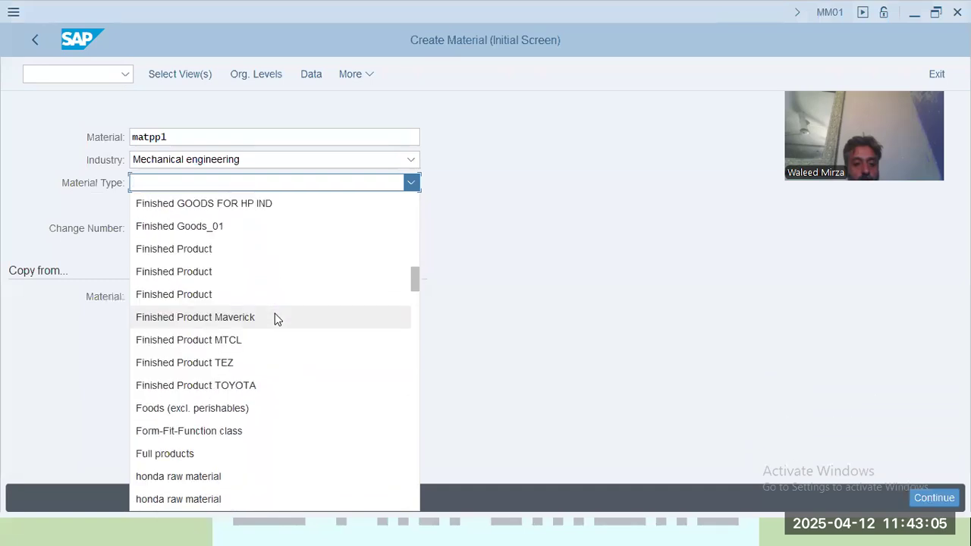
scroll(275, 313, "up", 2)
scroll(275, 313, "down", 3)
scroll(276, 314, "down", 15)
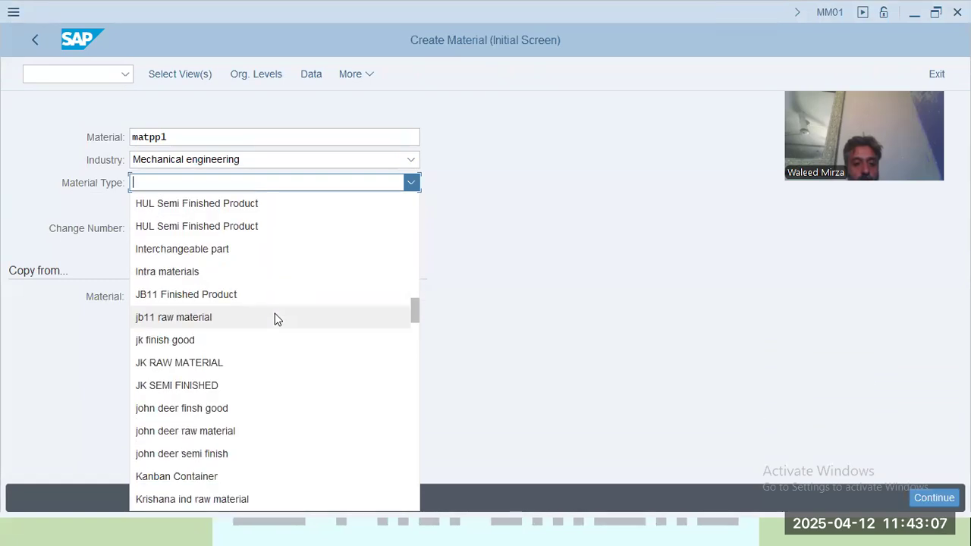
scroll(274, 313, "down", 3)
scroll(274, 313, "up", 2)
scroll(274, 314, "down", 2)
scroll(274, 313, "up", 1)
scroll(274, 313, "down", 15)
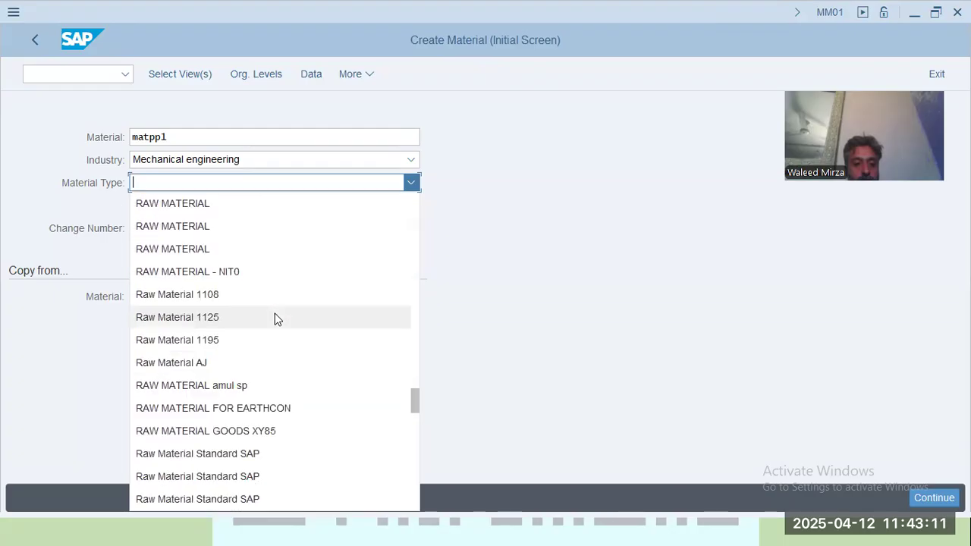
scroll(275, 314, "up", 1)
scroll(275, 313, "down", 2)
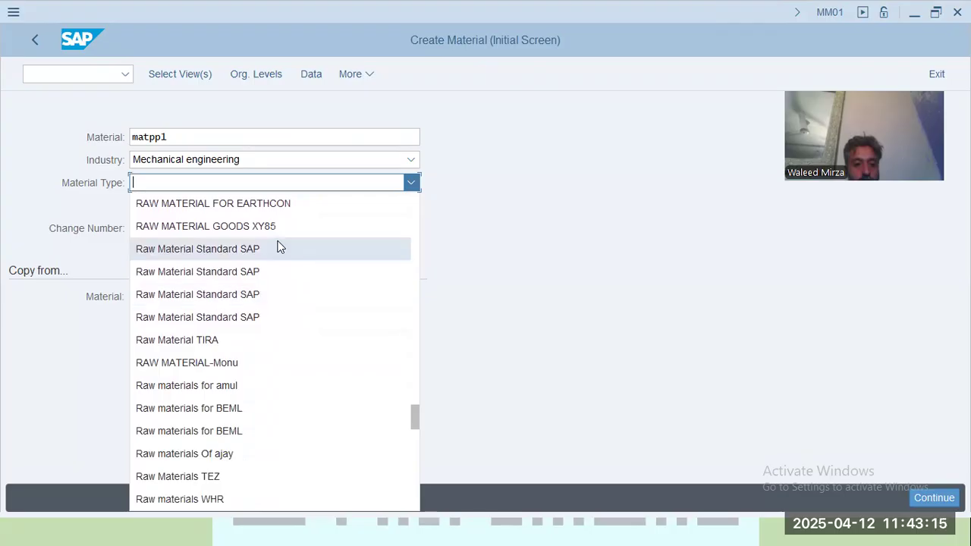
scroll(278, 246, "down", 4)
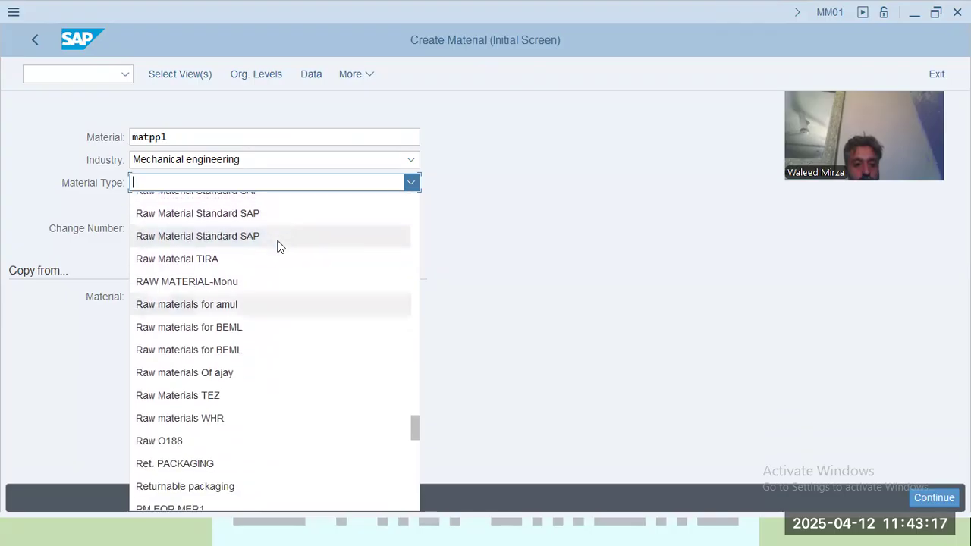
scroll(278, 246, "down", 1)
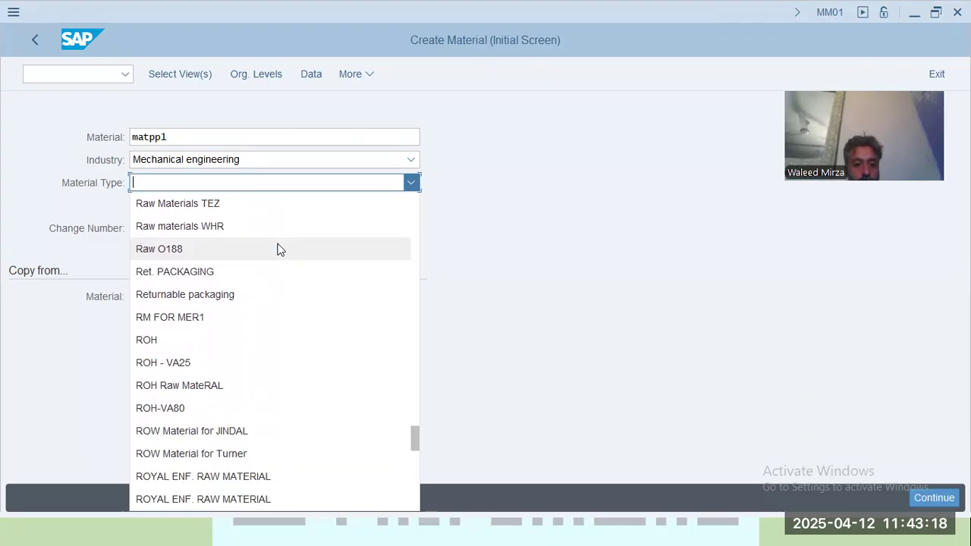
left_click(229, 340)
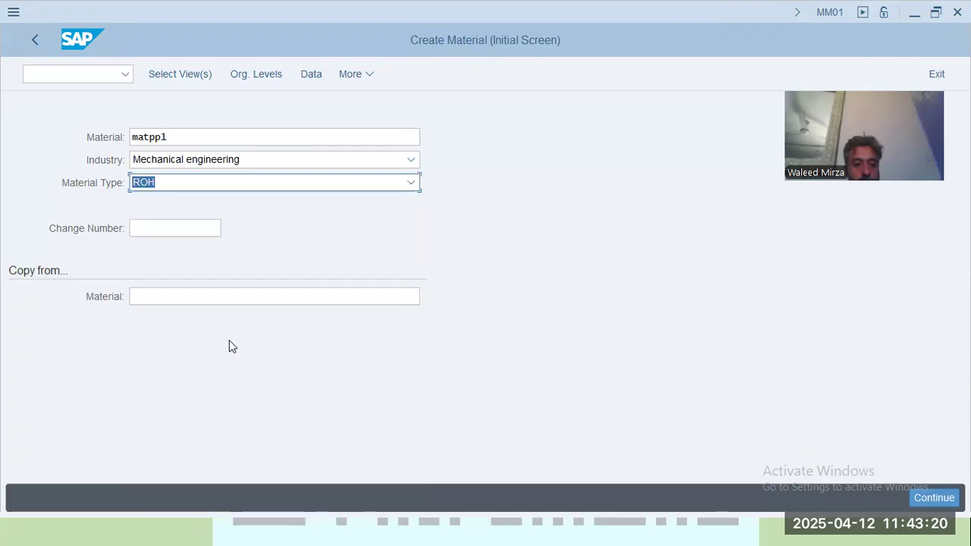
Open the view selection for the material and select the Basic Data 1 and Basic Data 2 views.
left_click(187, 76)
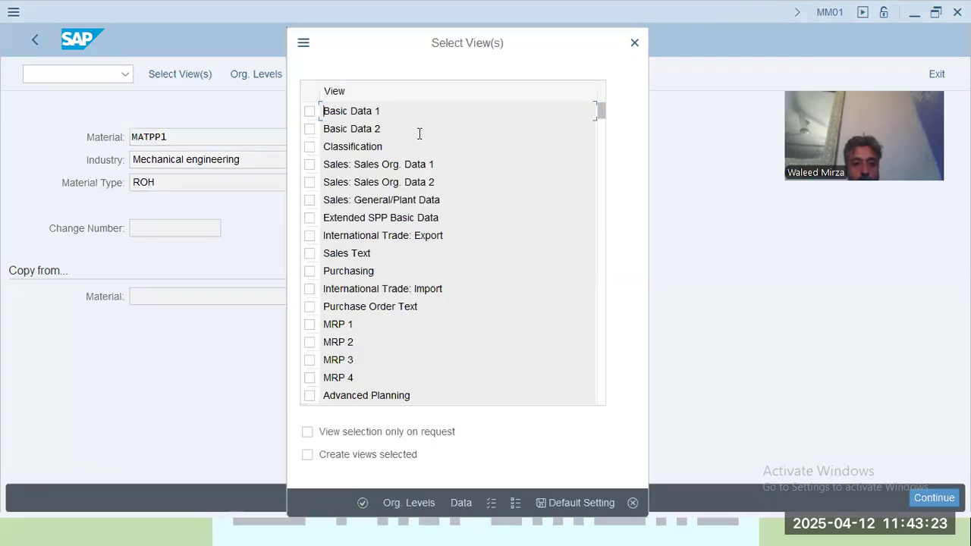
left_click(311, 112)
left_click(312, 129)
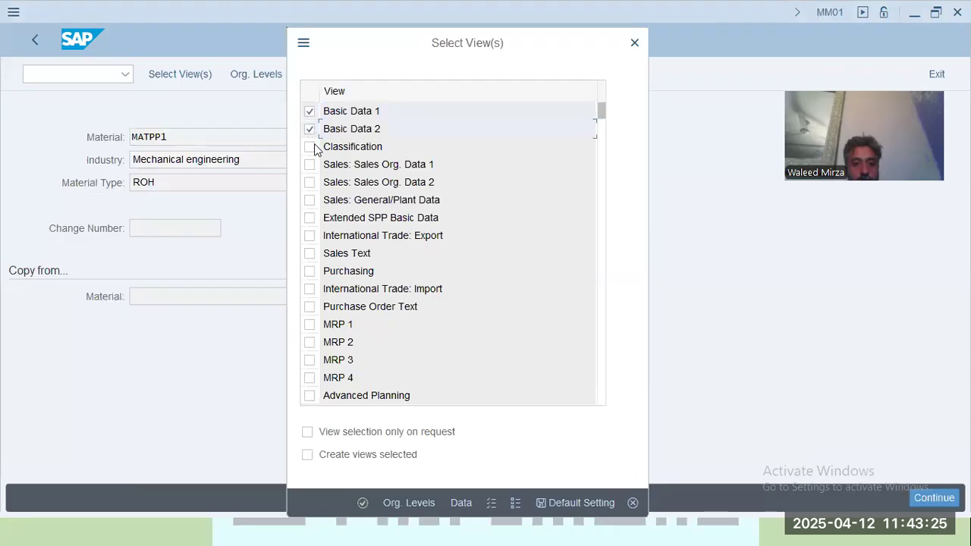
Consult the slide with the required views and add the Purchasing and Purchase Order Text views to the selection.
key("alt+Tab")
key("alt+Tab")
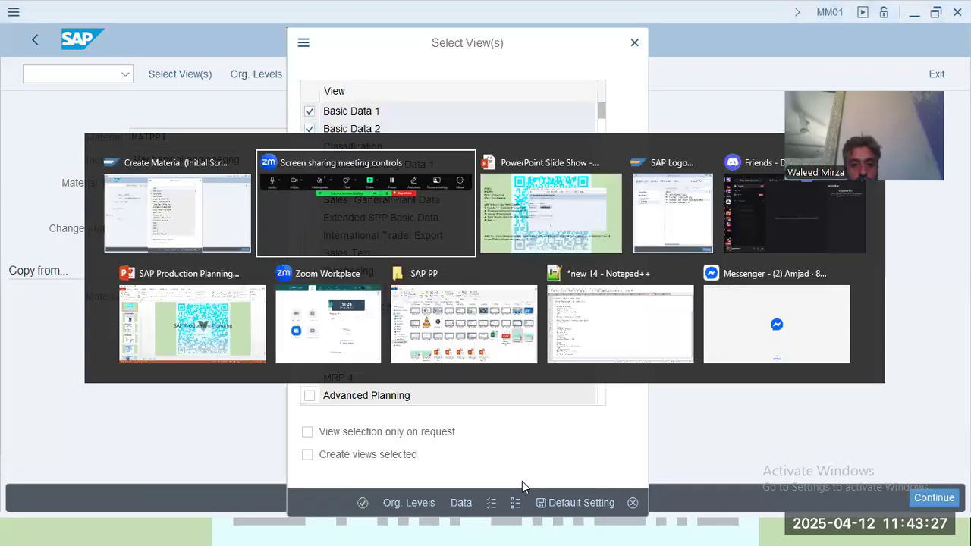
key("Right")
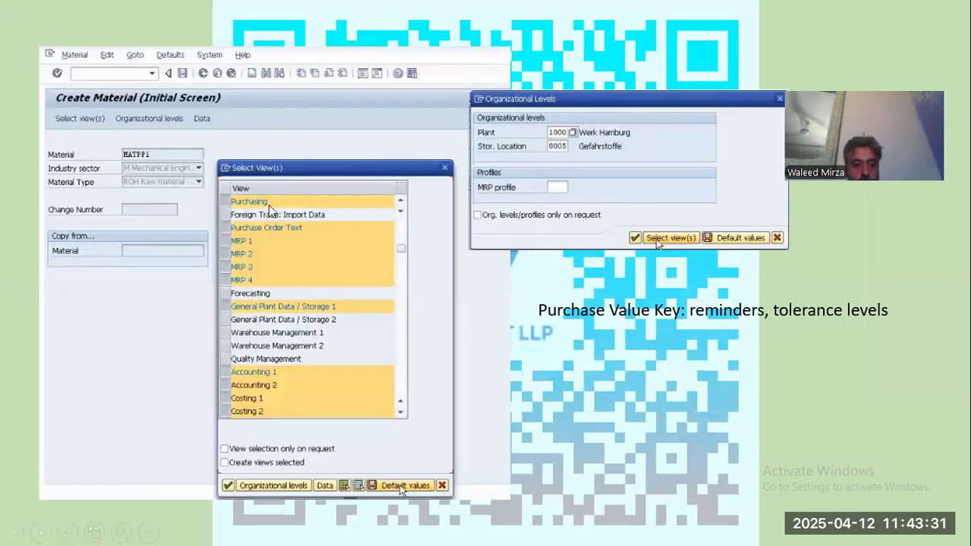
key("alt+Tab")
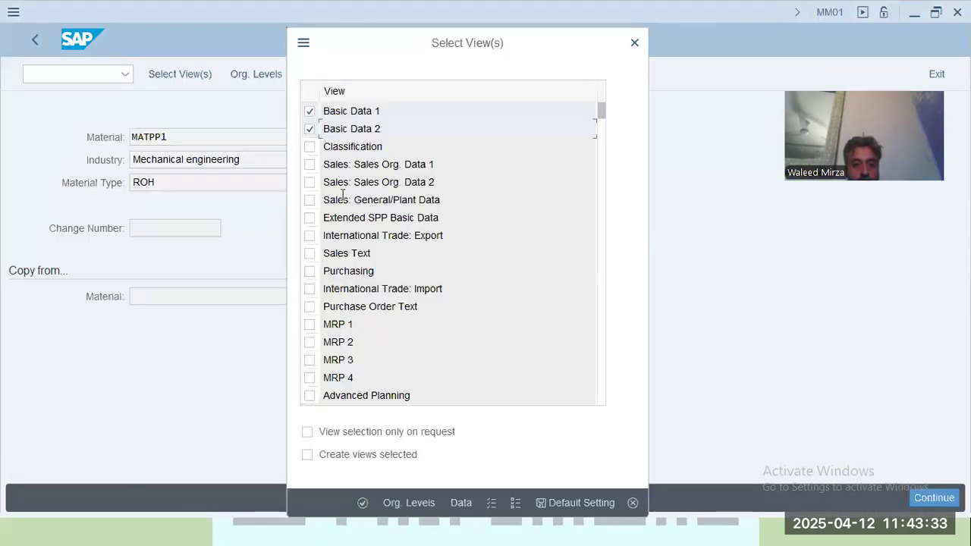
left_click(309, 273)
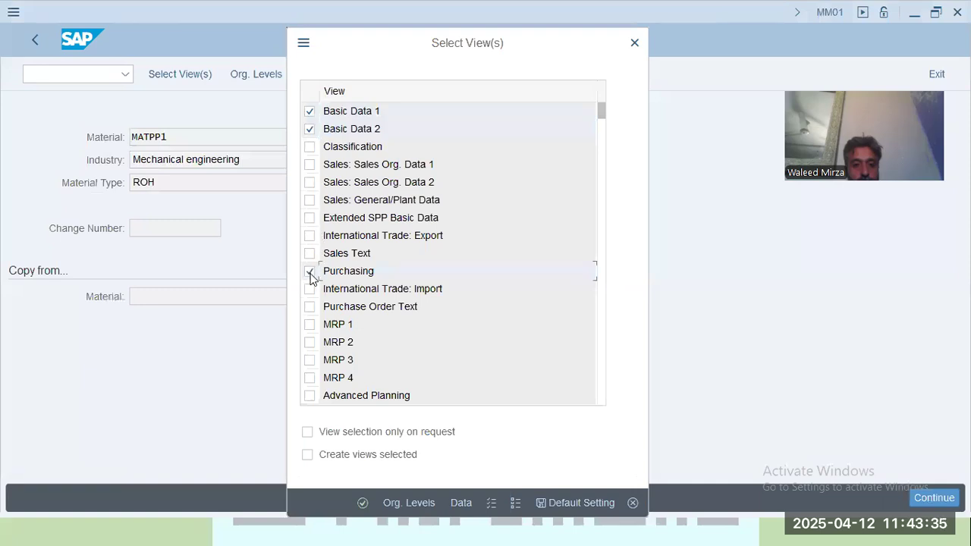
key("alt+Tab")
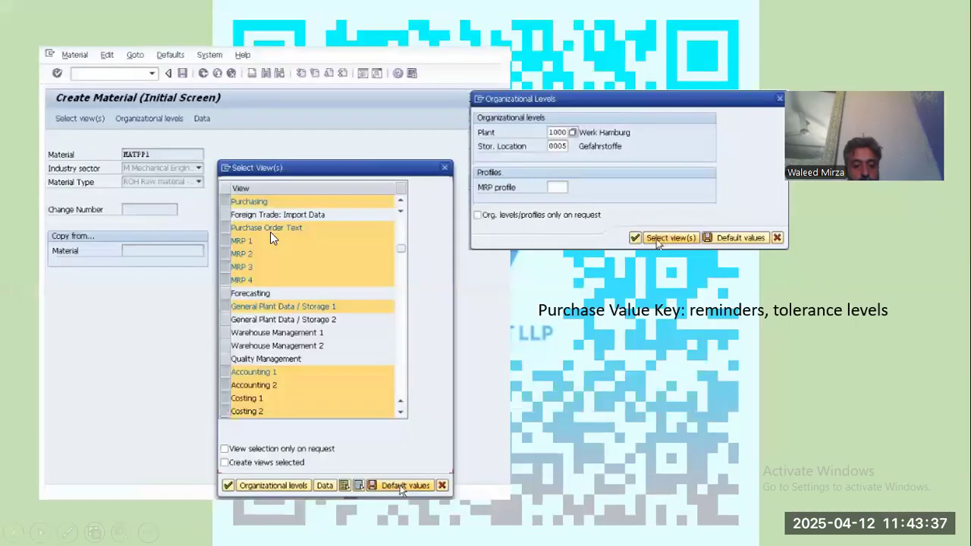
key("alt+Tab")
left_click(310, 307)
Check the slide again and select the MRP 1, MRP 2, MRP 3 and MRP 4 views.
key("alt+Tab")
key("alt+Tab")
left_click(309, 341)
left_click(309, 360)
left_click(309, 377)
Following the slide, select the General Plant Data / Storage 1, Accounting 1, Accounting 2 and Costing 1 views.
key("alt+Tab")
key("alt+Tab")
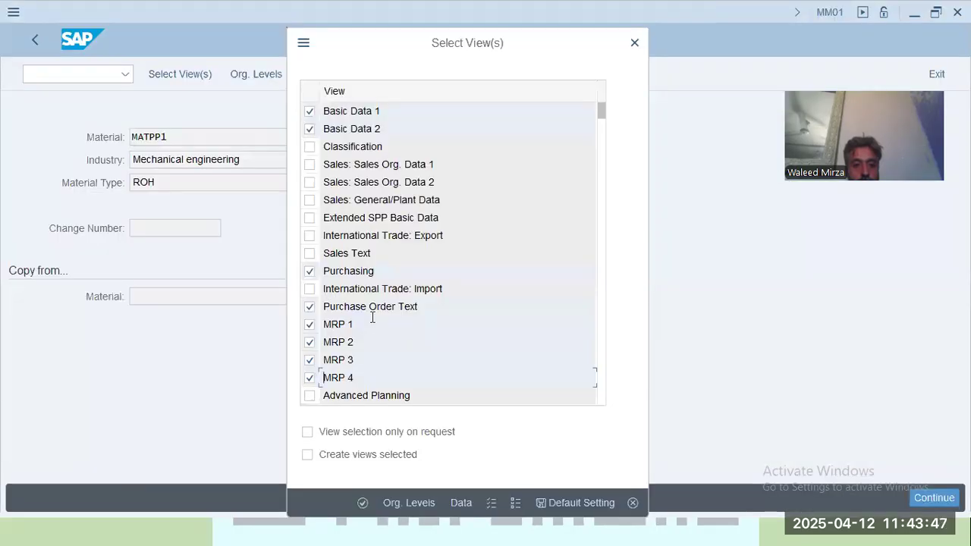
scroll(372, 316, "down", 4)
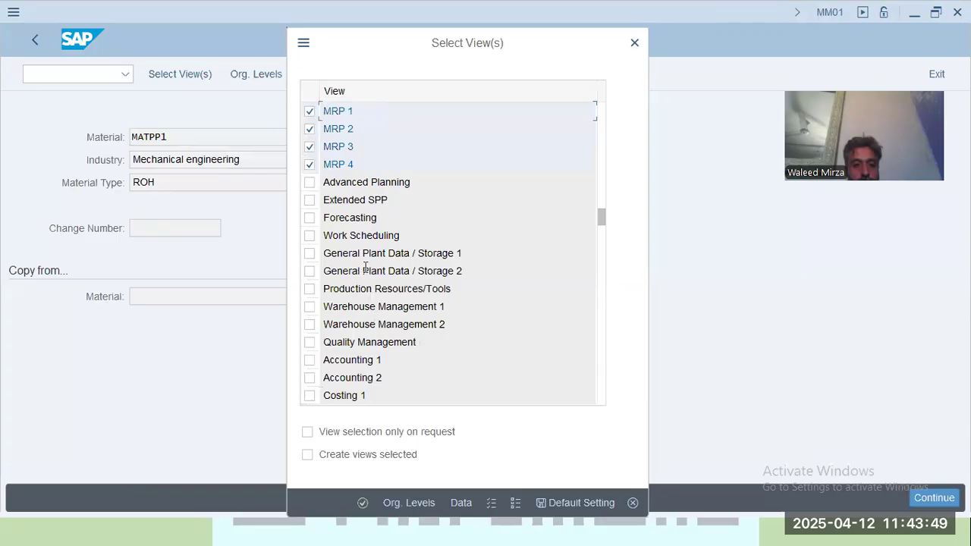
left_click(309, 253)
key("alt+Tab")
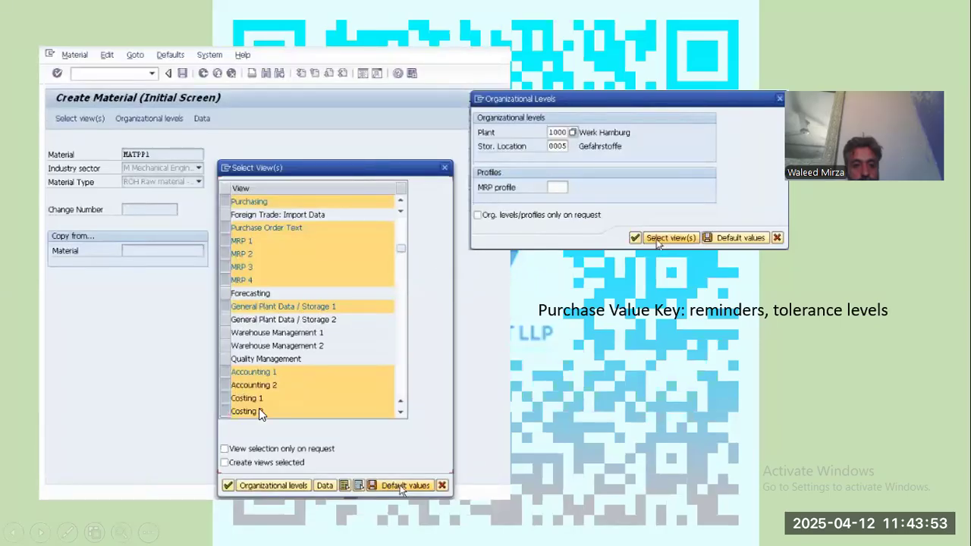
key("alt+Tab")
left_click(310, 359)
left_click(310, 377)
left_click(309, 395)
Compare the chosen views with the slide and add the Costing 2 view to the selection.
key("alt+Tab")
key("alt+Tab")
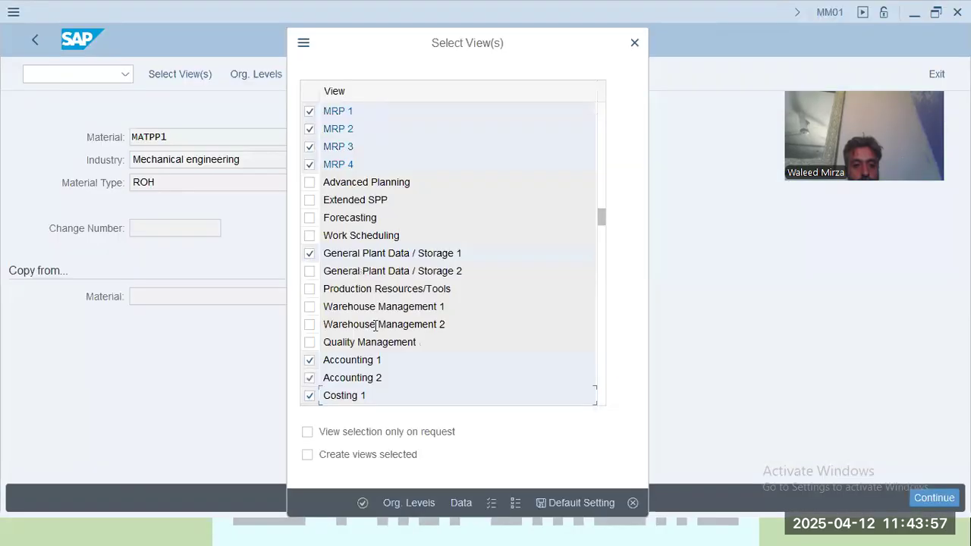
scroll(374, 324, "up", 2)
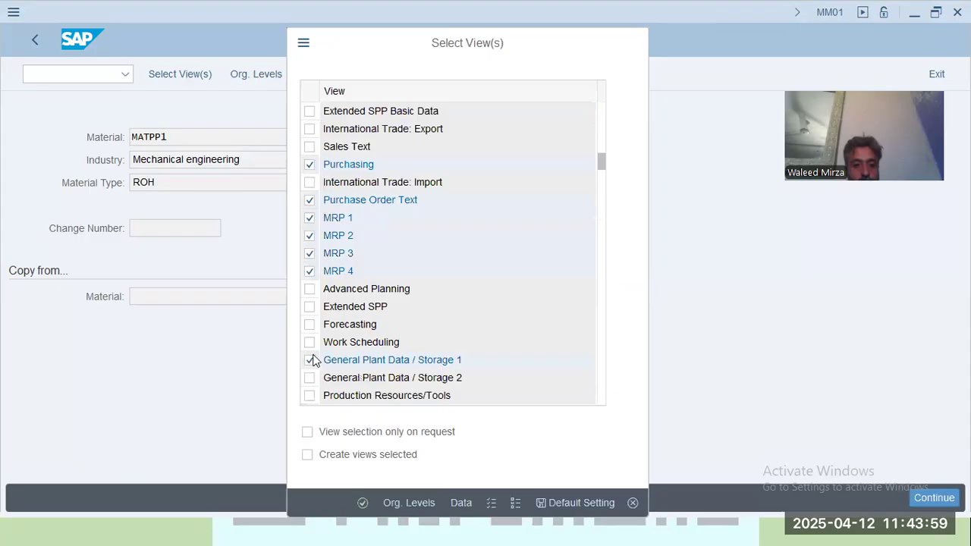
scroll(313, 359, "up", 1)
scroll(314, 360, "down", 2)
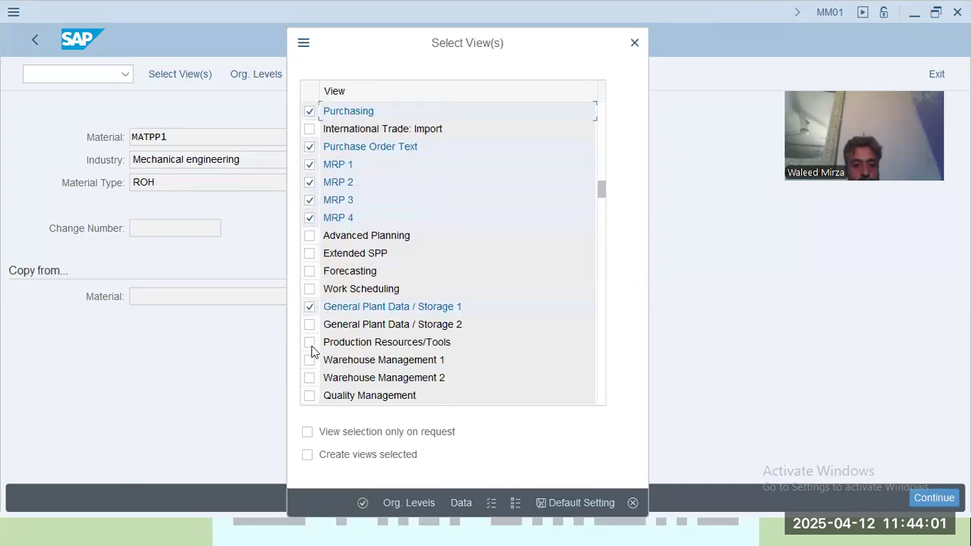
scroll(311, 350, "down", 2)
scroll(311, 334, "up", 1)
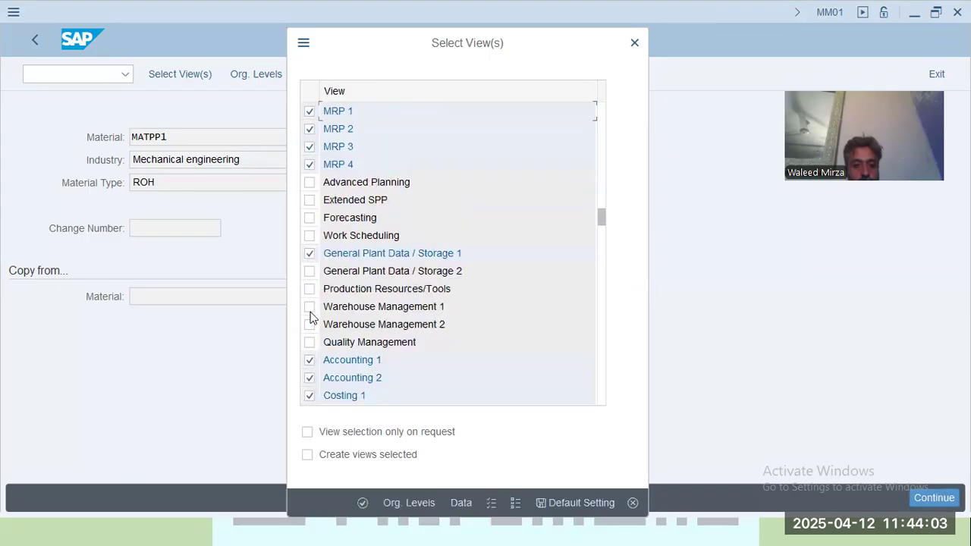
scroll(308, 359, "down", 1)
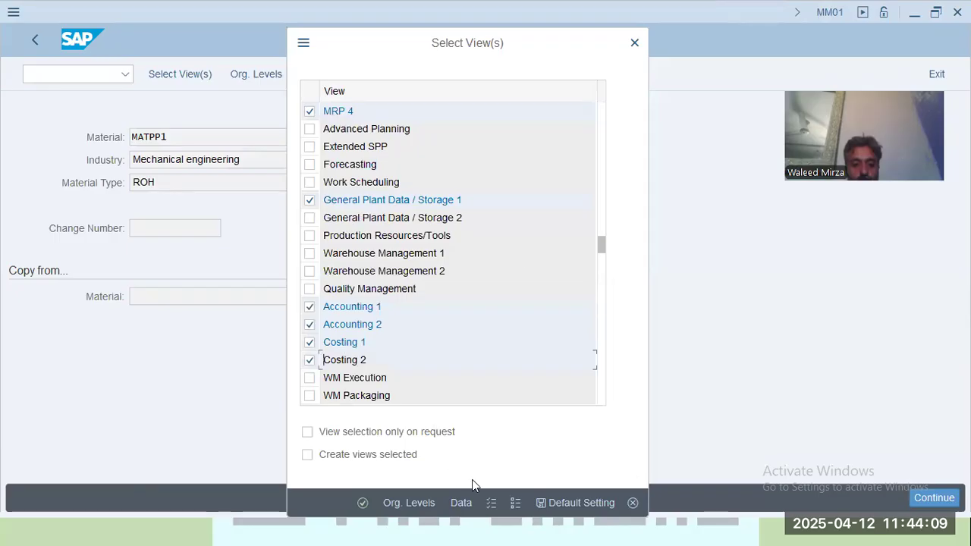
Set the organizational levels to plant 0001 and storage location 0001, and continue to the material's data screens.
left_click(412, 502)
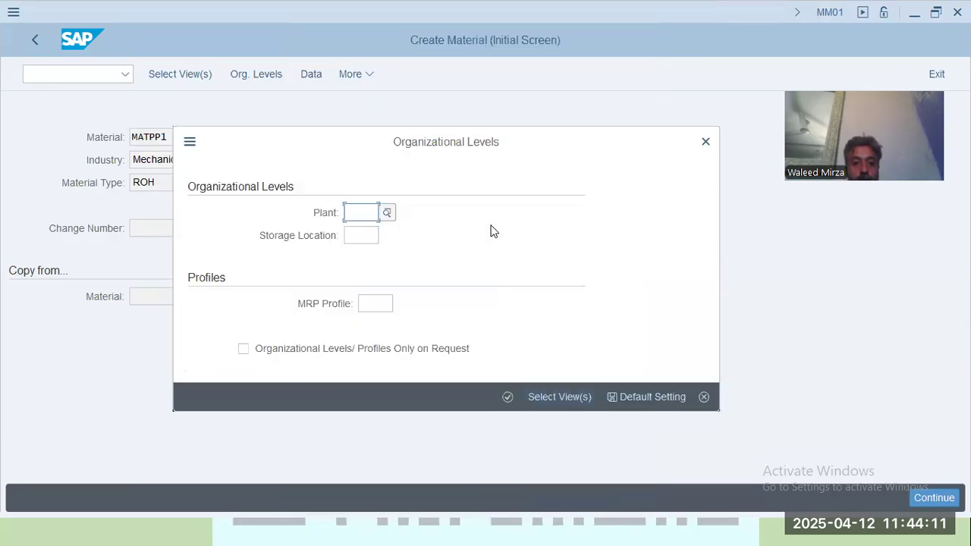
left_click(386, 213)
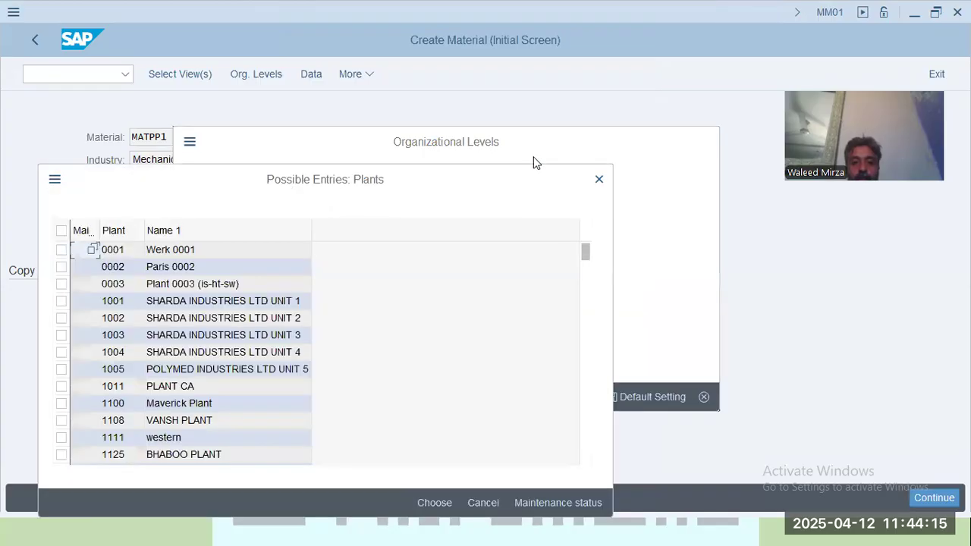
left_click(218, 252)
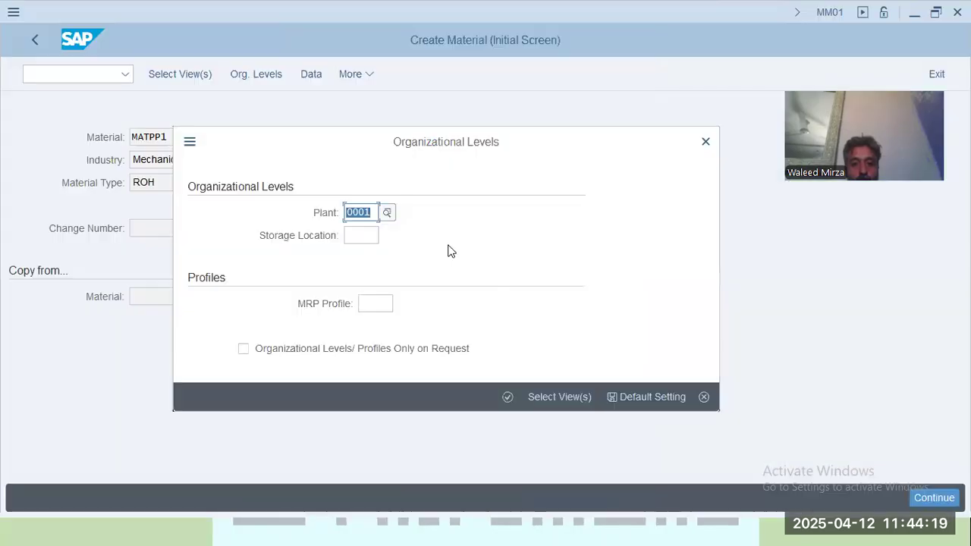
left_click(359, 237)
left_click(389, 235)
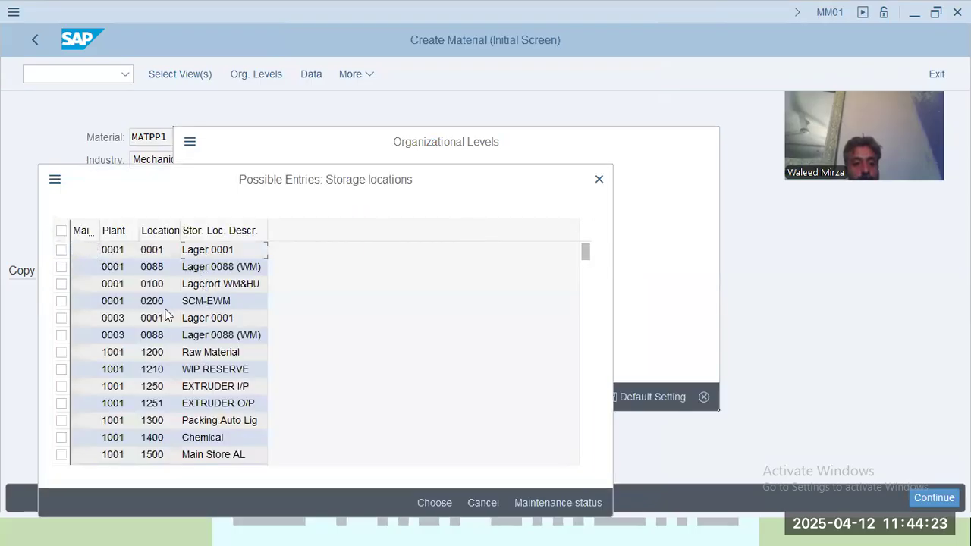
double_click(218, 254)
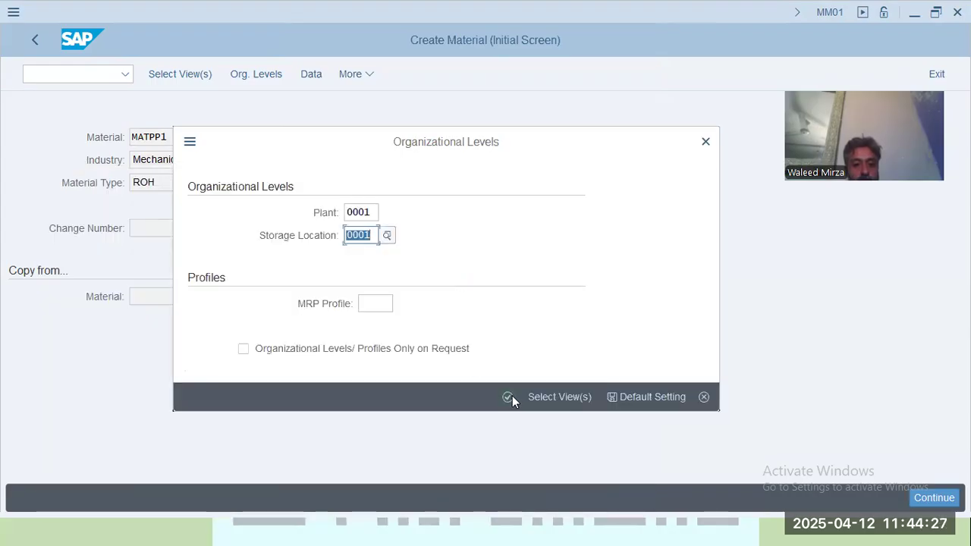
left_click(509, 396)
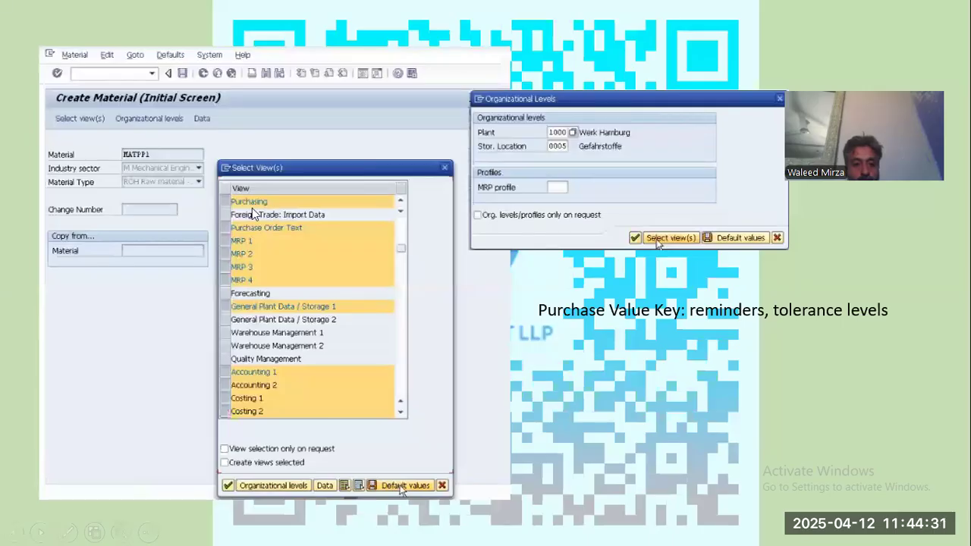
Glance at the MRP 1 slide, return to SAP, and enter the description MATPP1 with base unit of measure PC.
key("Right")
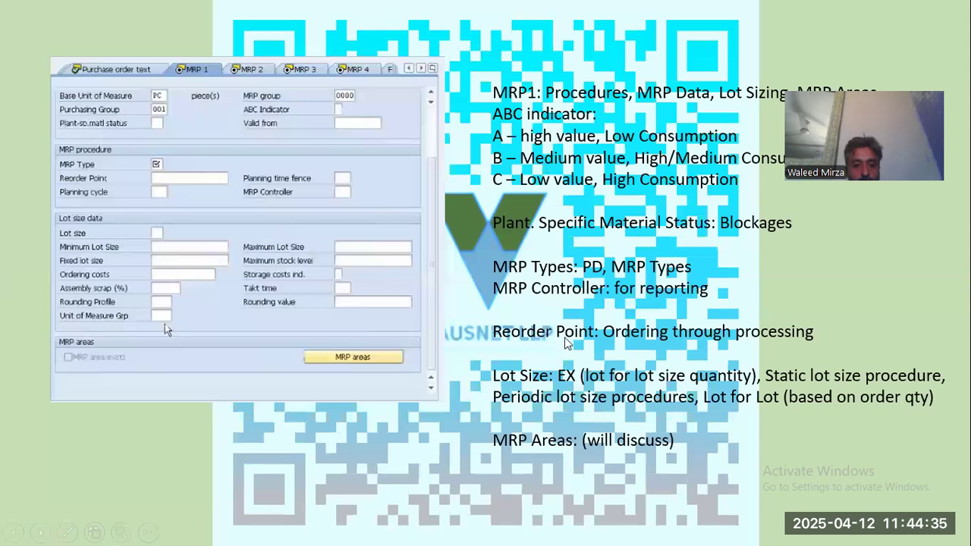
key("alt+Tab")
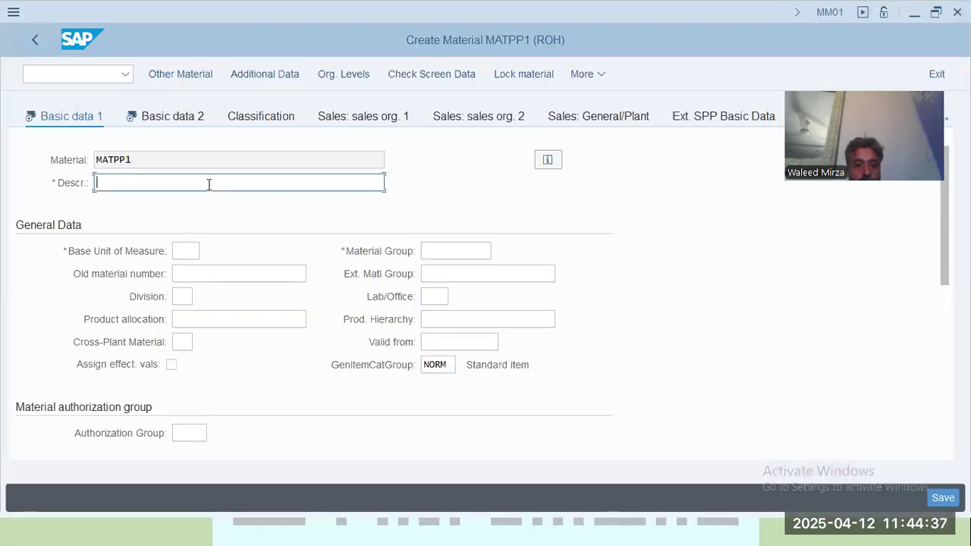
type("TPP1")
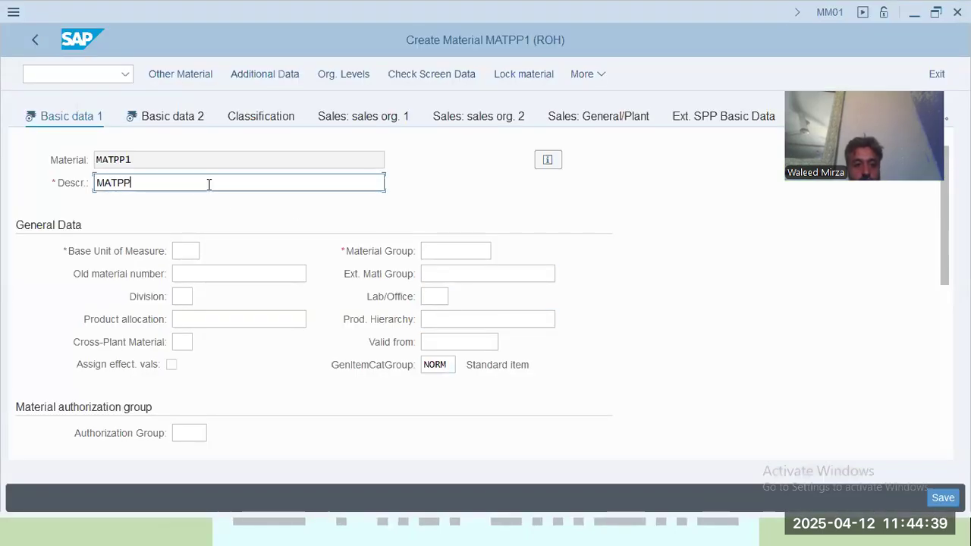
left_click(197, 249)
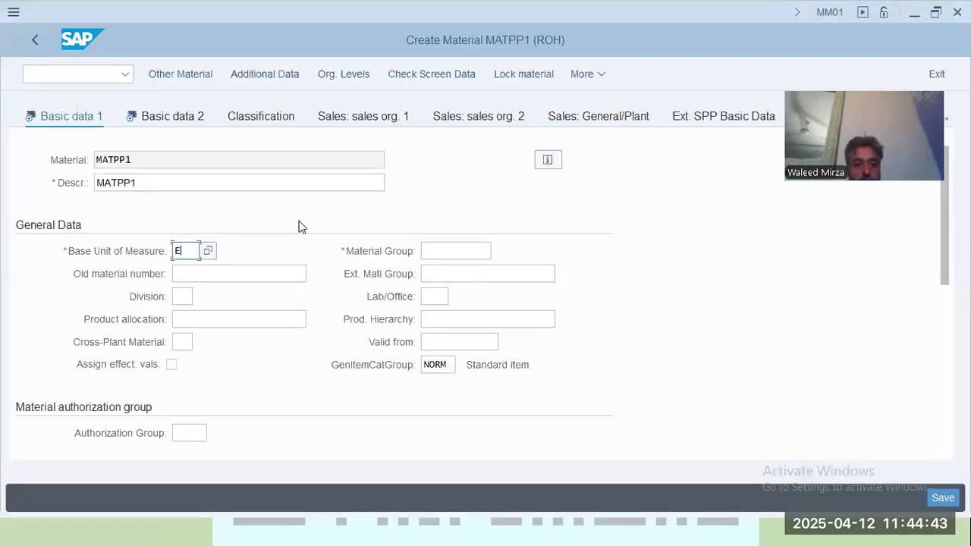
type("PC")
key("Tab")
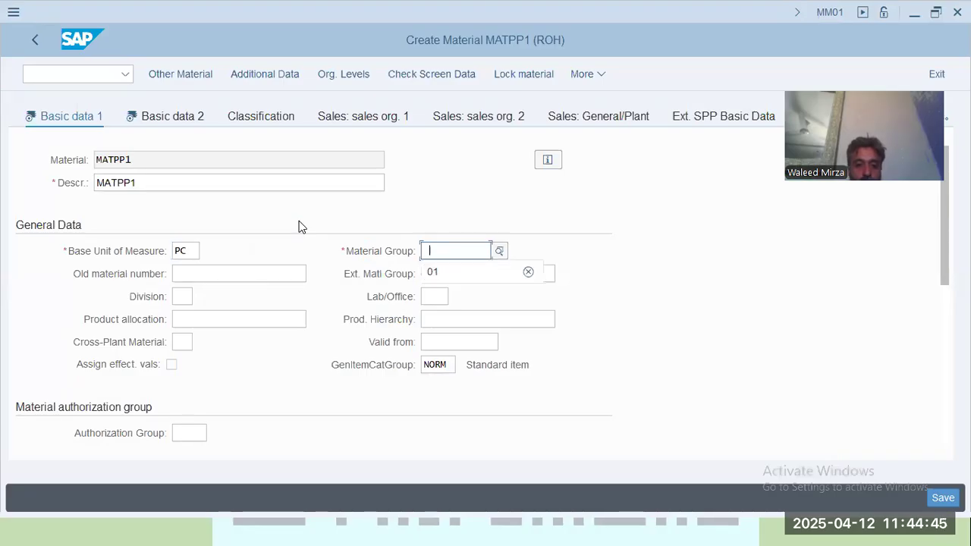
left_click(500, 251)
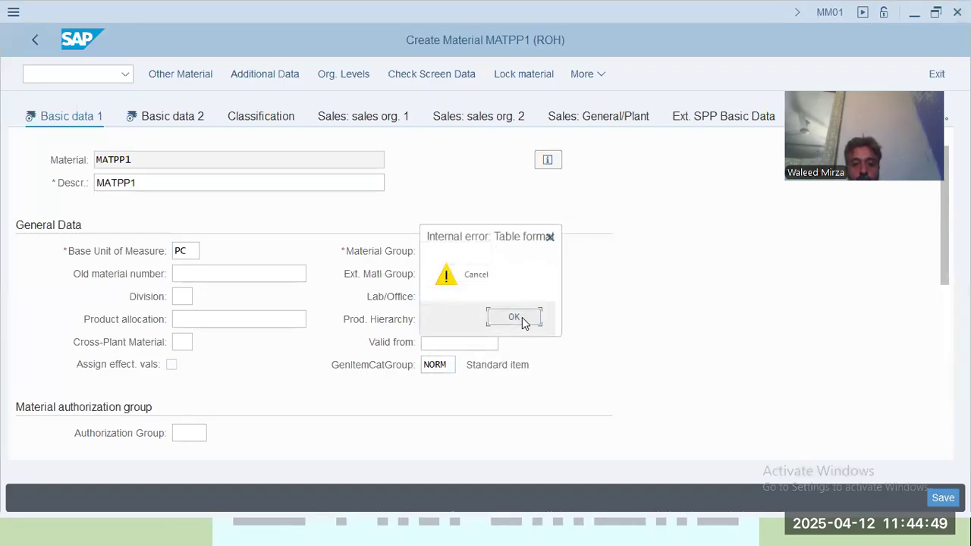
left_click(521, 320)
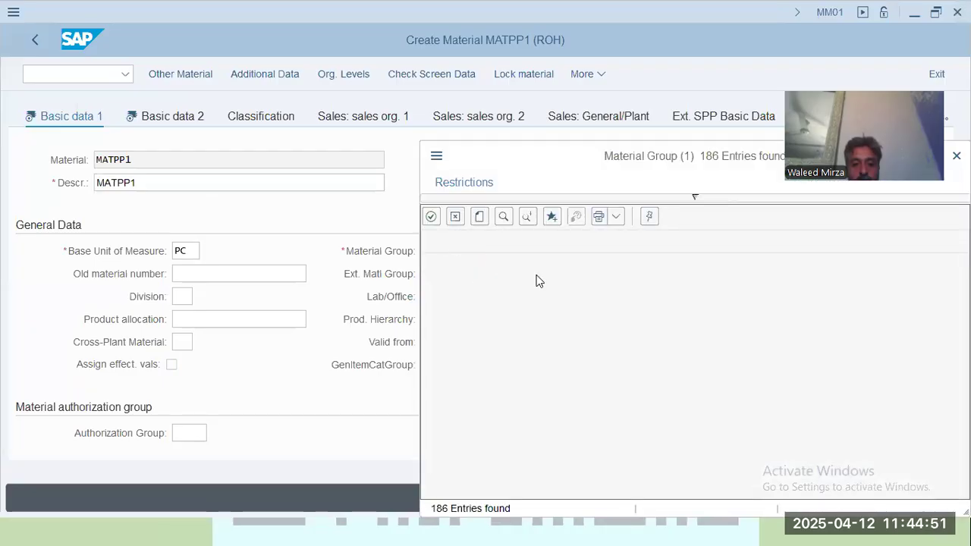
left_click(694, 200)
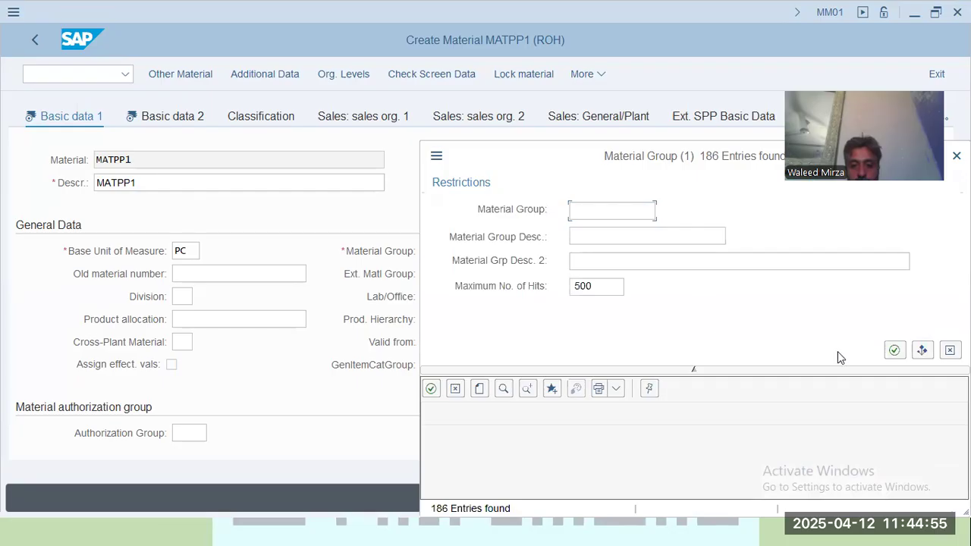
left_click(894, 350)
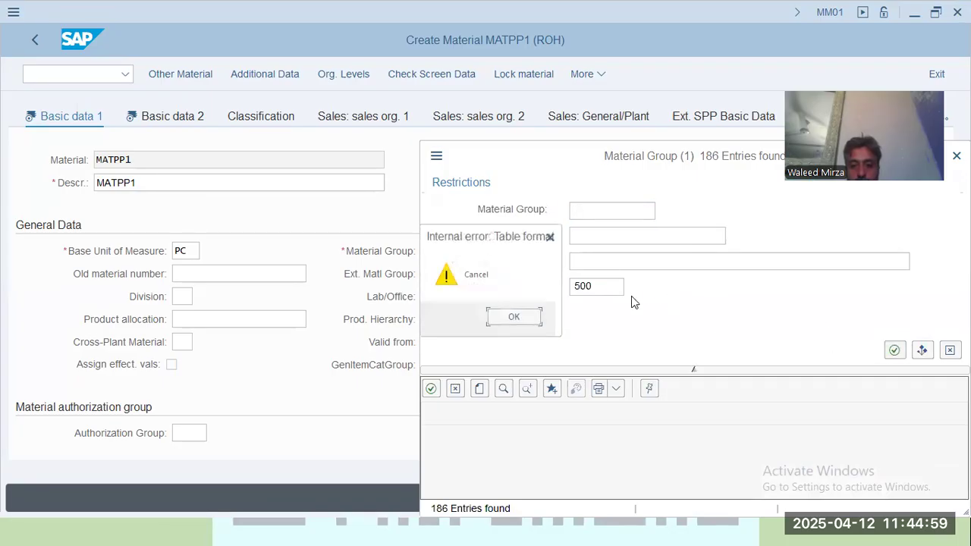
left_click(510, 317)
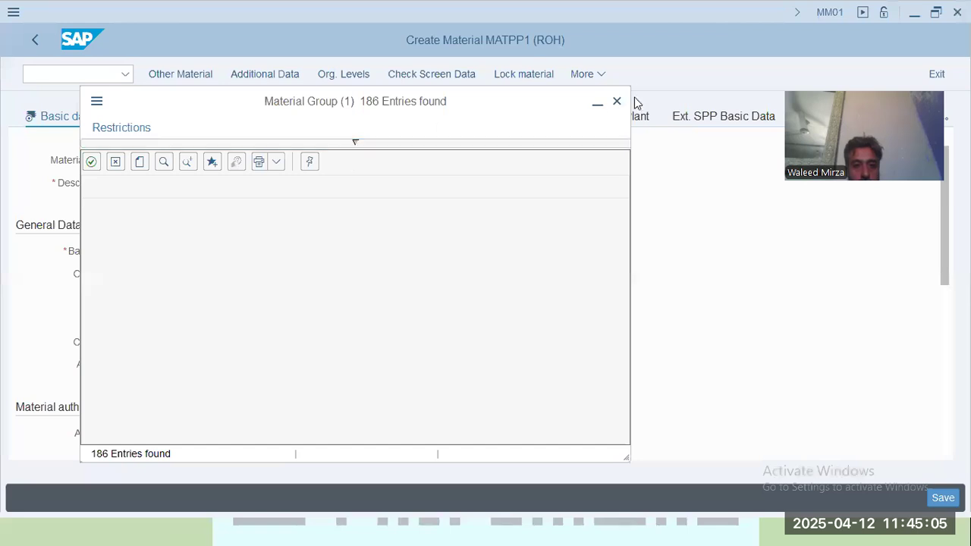
left_click(617, 101)
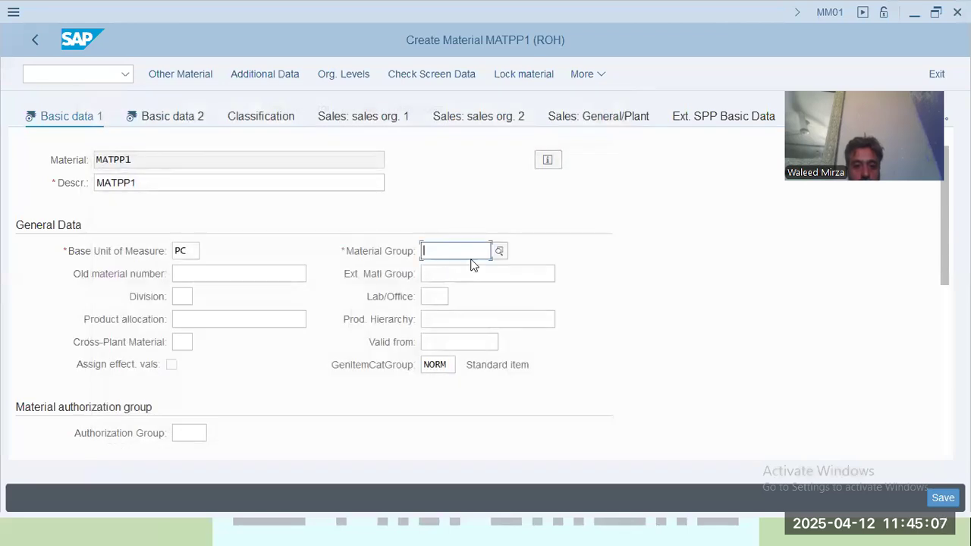
Assign material group 01 in the general data of Basic data 1.
type("01")
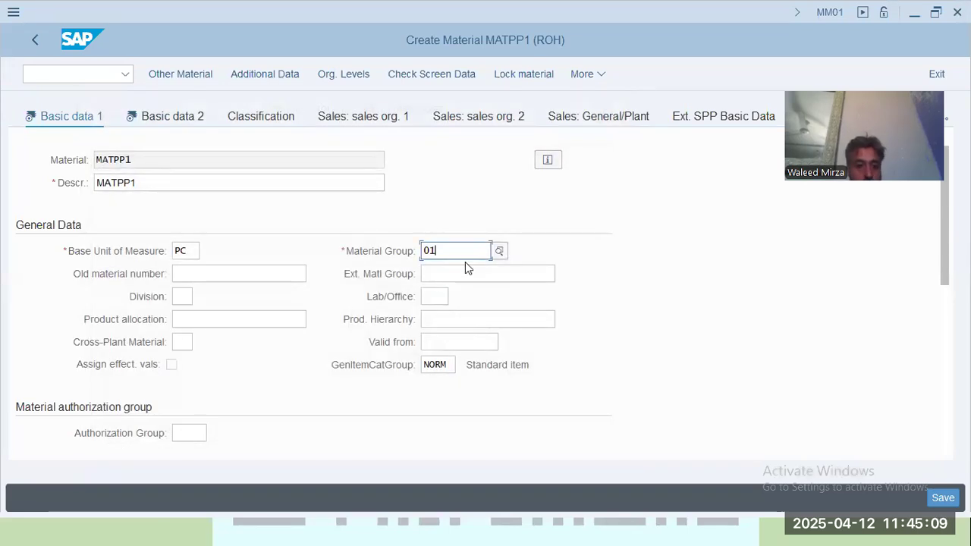
left_click(447, 275)
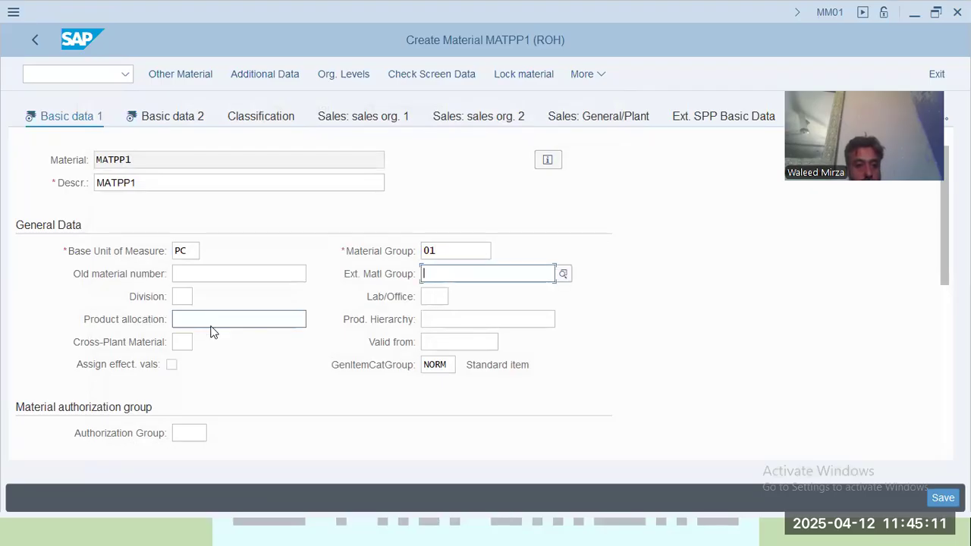
left_click(182, 298)
left_click(199, 297)
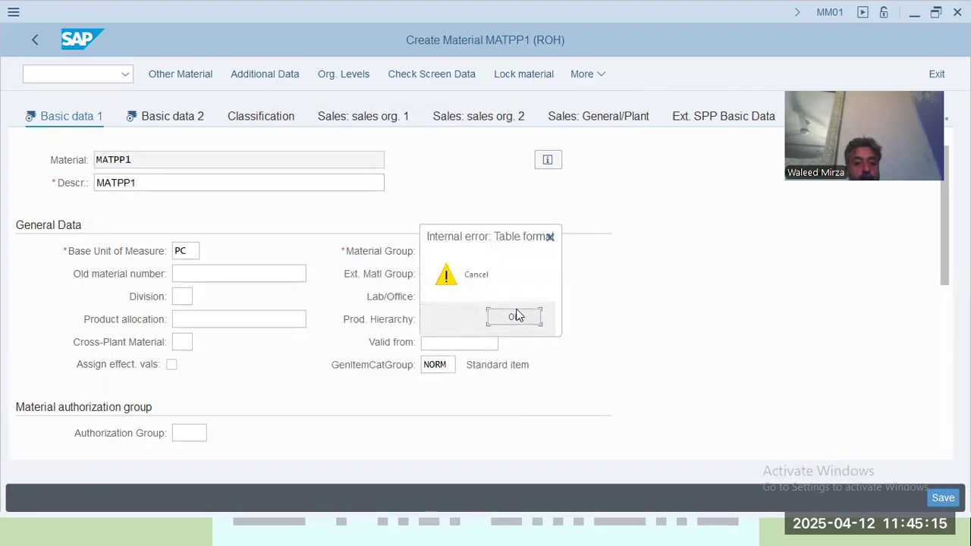
left_click(513, 316)
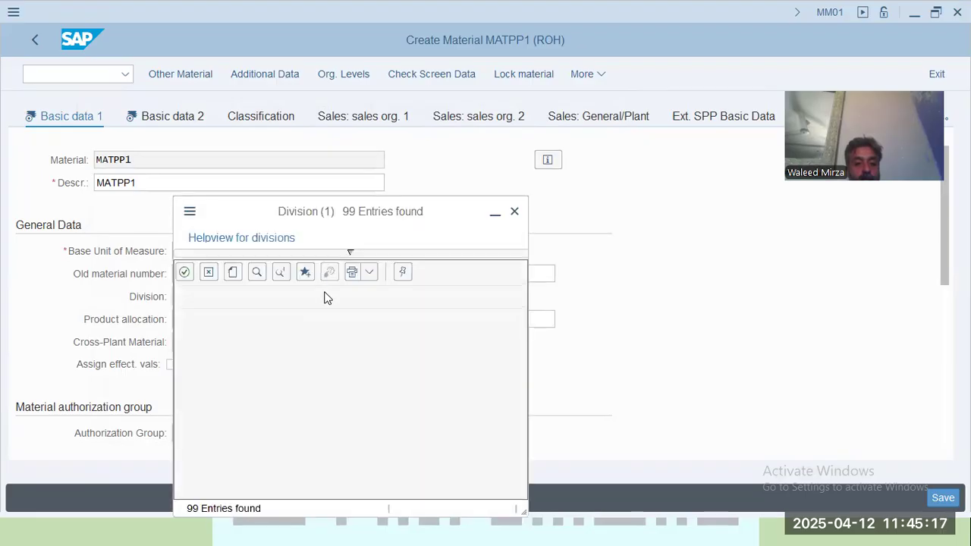
left_click(514, 211)
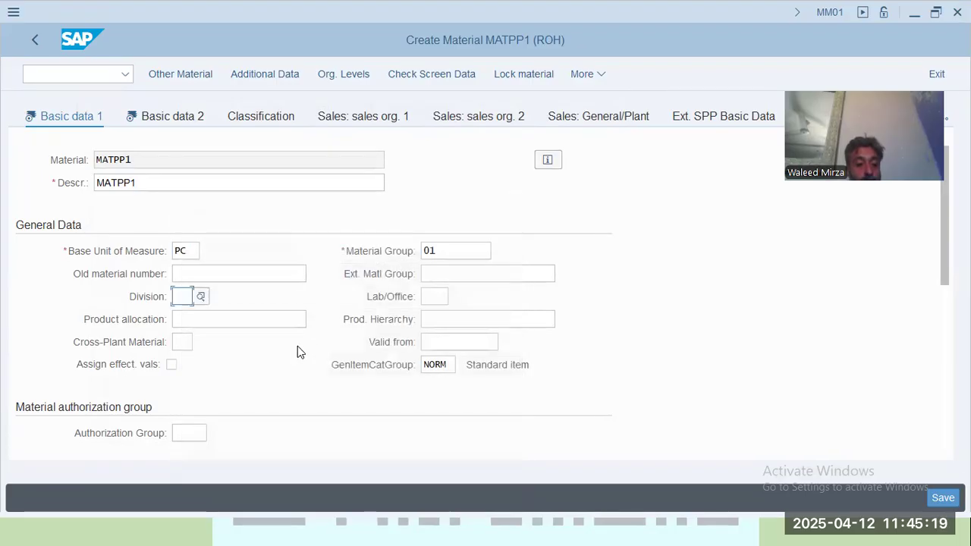
Look over the remaining Basic data 1 fields and the Basic data 2 view.
scroll(297, 346, "down", 3)
scroll(297, 346, "down", 3)
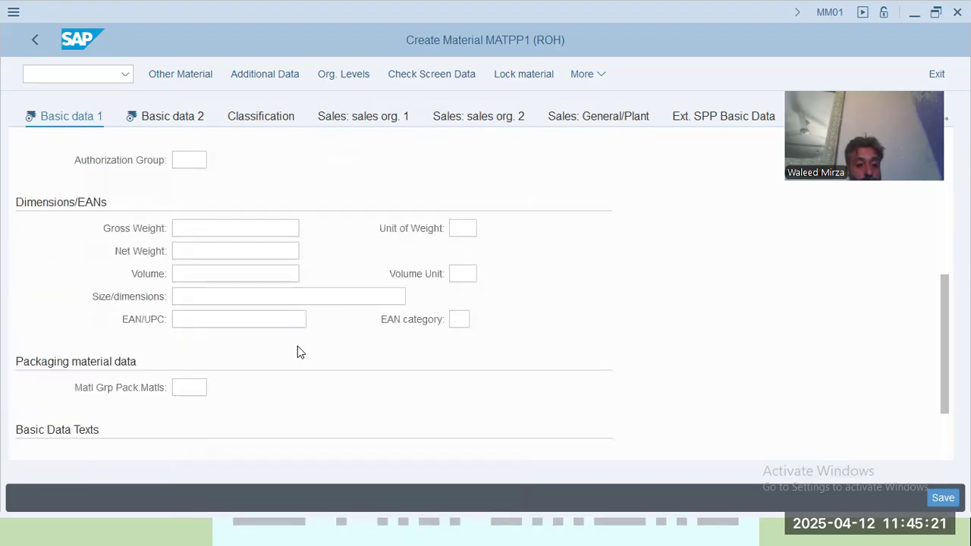
scroll(297, 346, "up", 5)
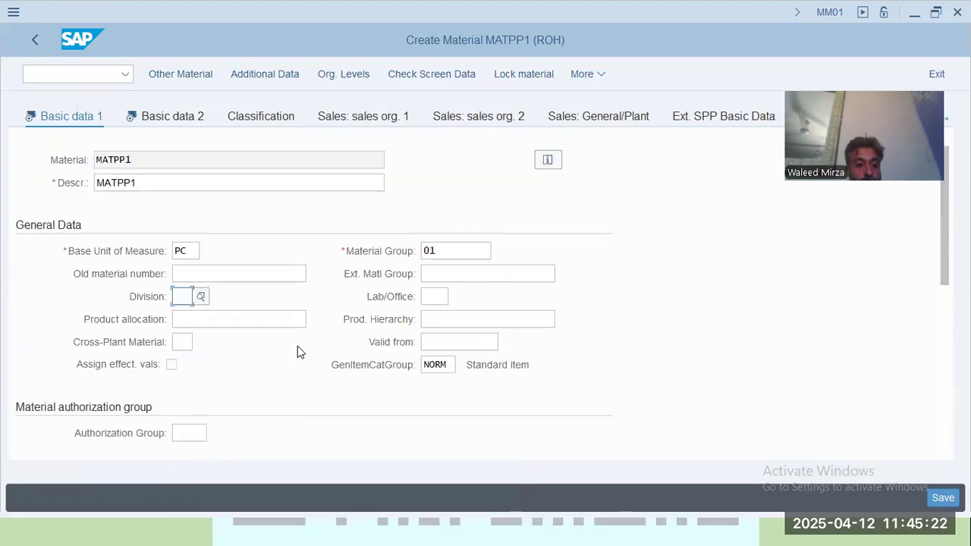
left_click(168, 120)
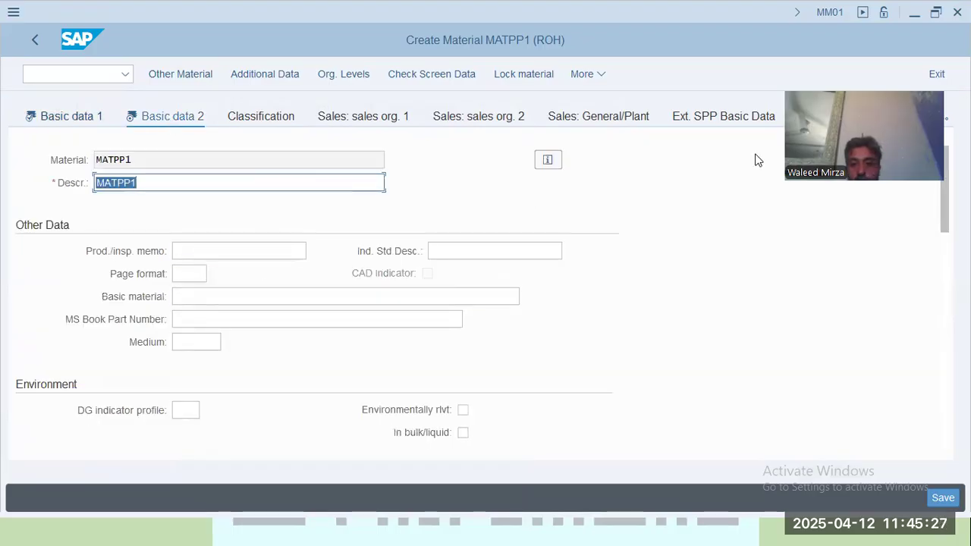
left_click(924, 115)
left_click(924, 114)
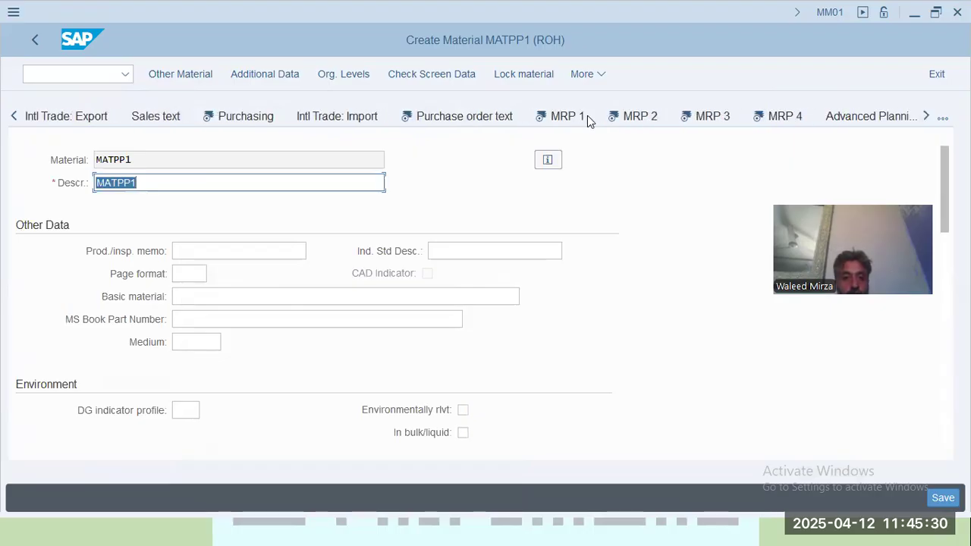
Open the Purchasing view and examine its general data and purchasing value fields.
left_click(226, 120)
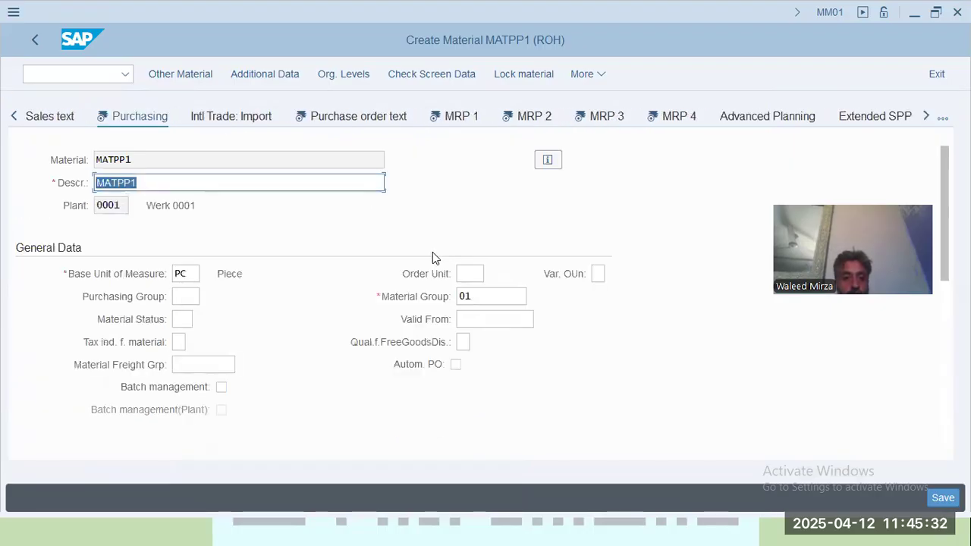
left_click(492, 294)
left_click(182, 319)
left_click(189, 364)
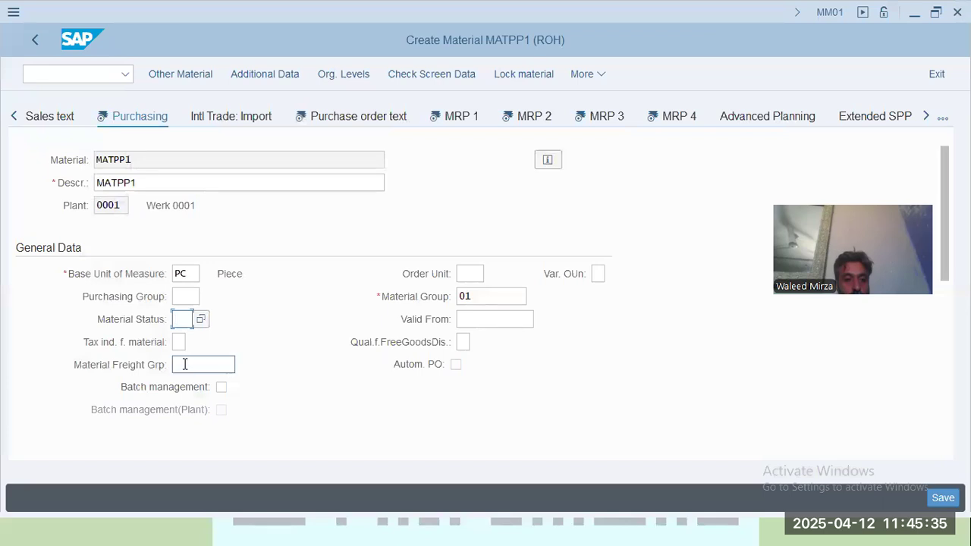
scroll(387, 344, "down", 1)
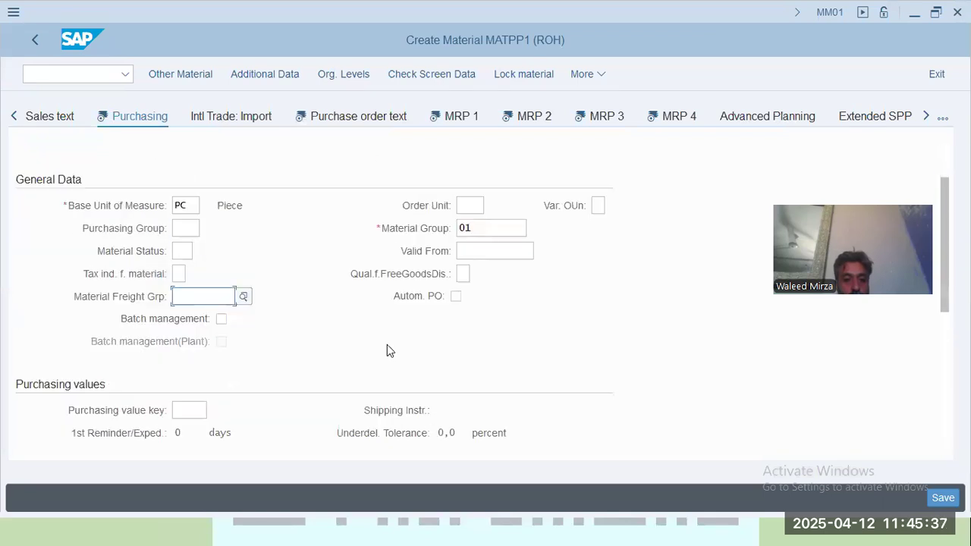
scroll(387, 345, "down", 1)
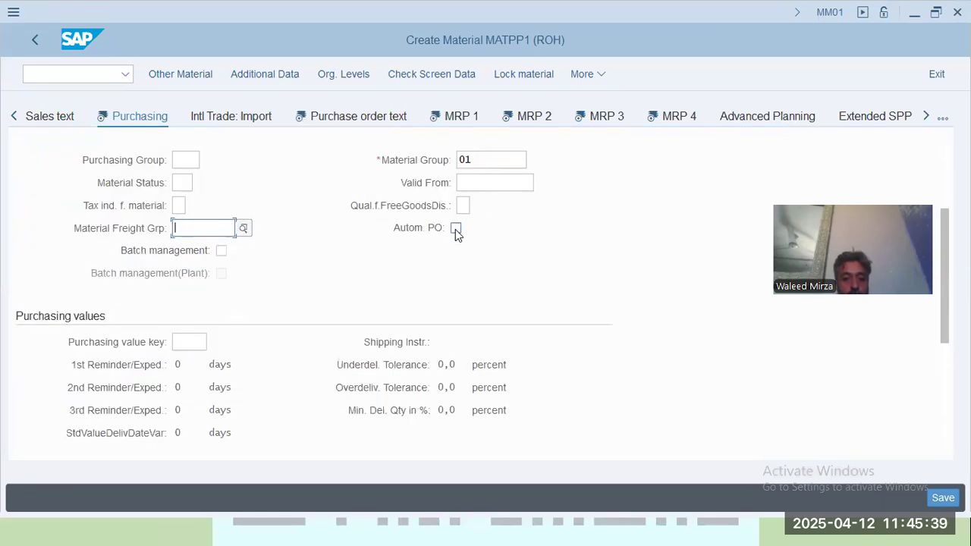
scroll(251, 321, "down", 2)
scroll(251, 321, "up", 2)
scroll(252, 322, "up", 2)
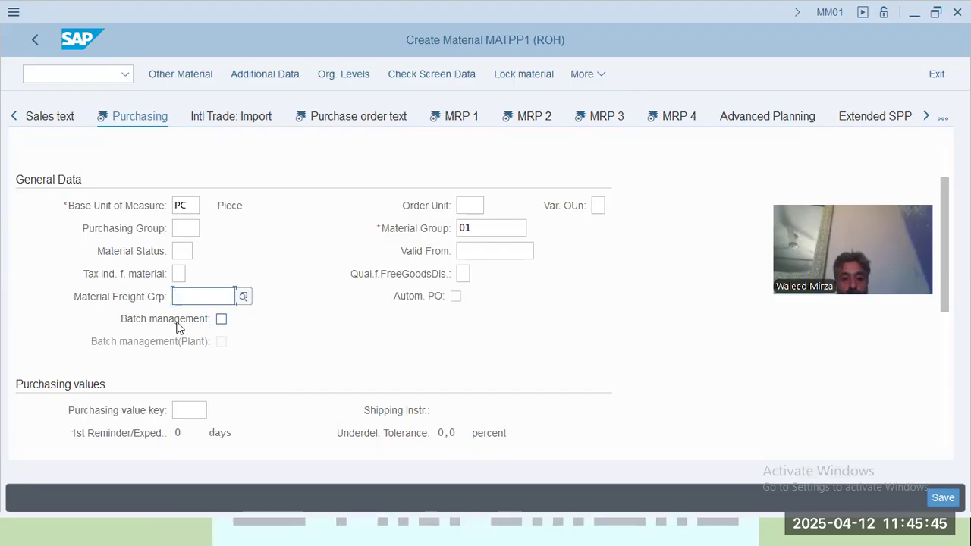
Enter MATPP1 as the English purchase order text.
left_click(321, 120)
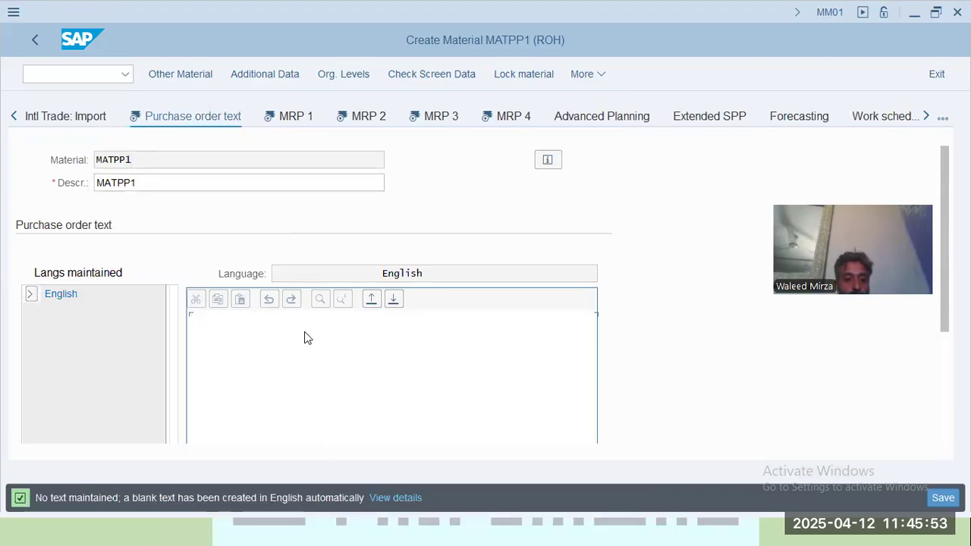
type("mat")
key("BackSpace")
key("BackSpace")
key("BackSpace")
type("M")
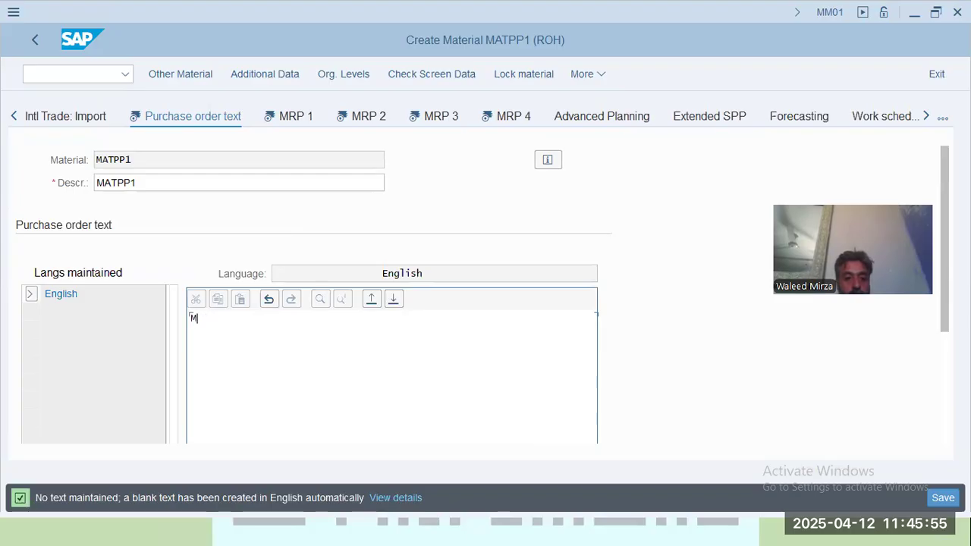
type("APPPP1")
Open the MRP 1 view and look through the available MRP types.
left_click(286, 114)
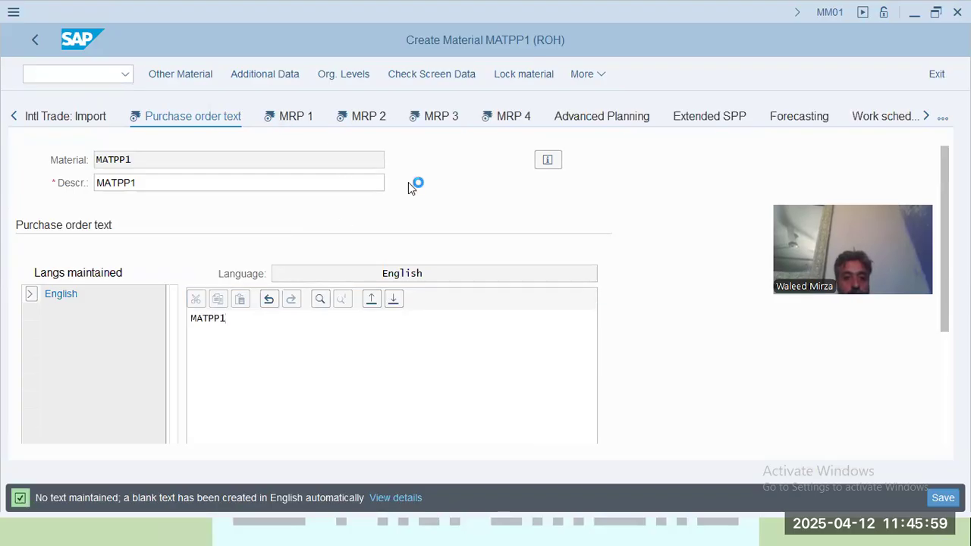
left_click(189, 276)
left_click(186, 388)
left_click(200, 388)
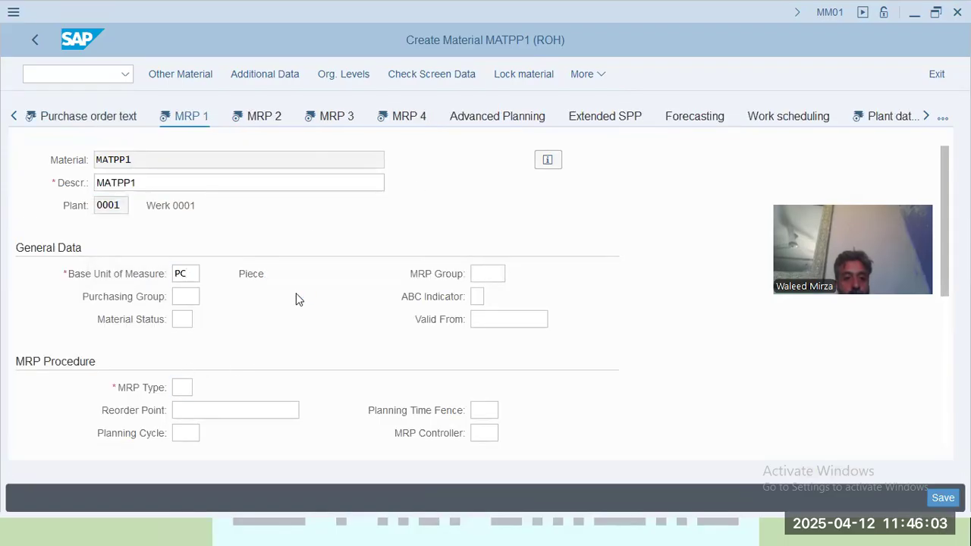
left_click(529, 319)
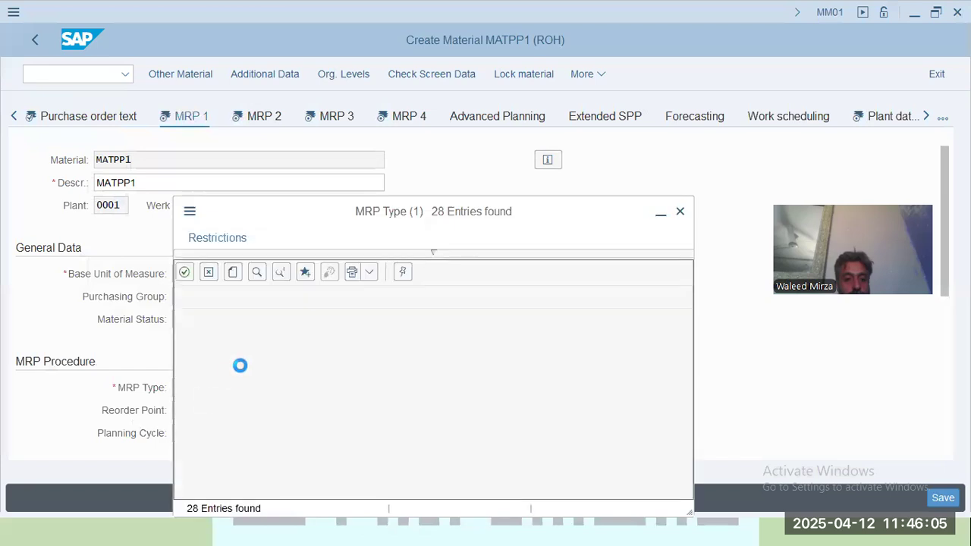
left_click(677, 211)
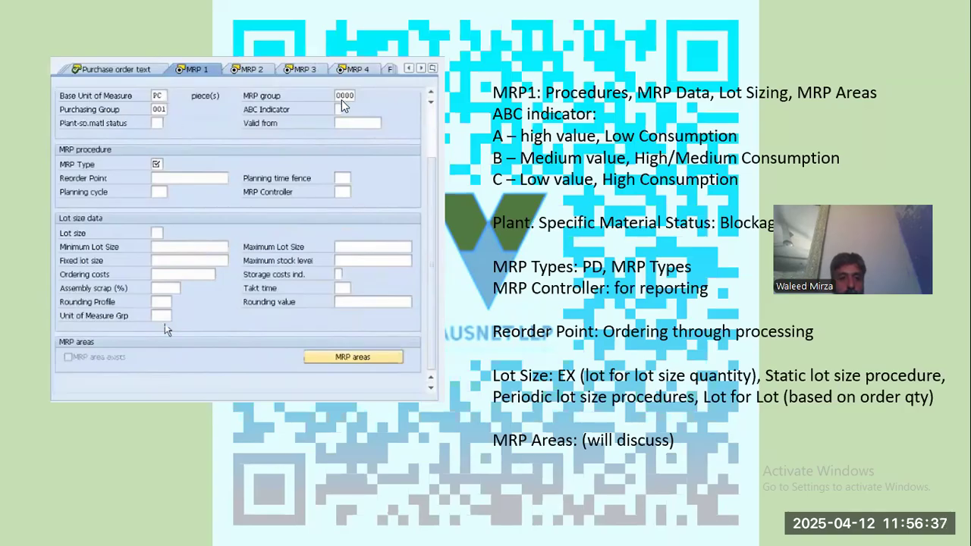
Set the MRP group to 0000 and the MRP type to PD in the MRP 1 view.
key("alt+Tab")
key("alt+Tab")
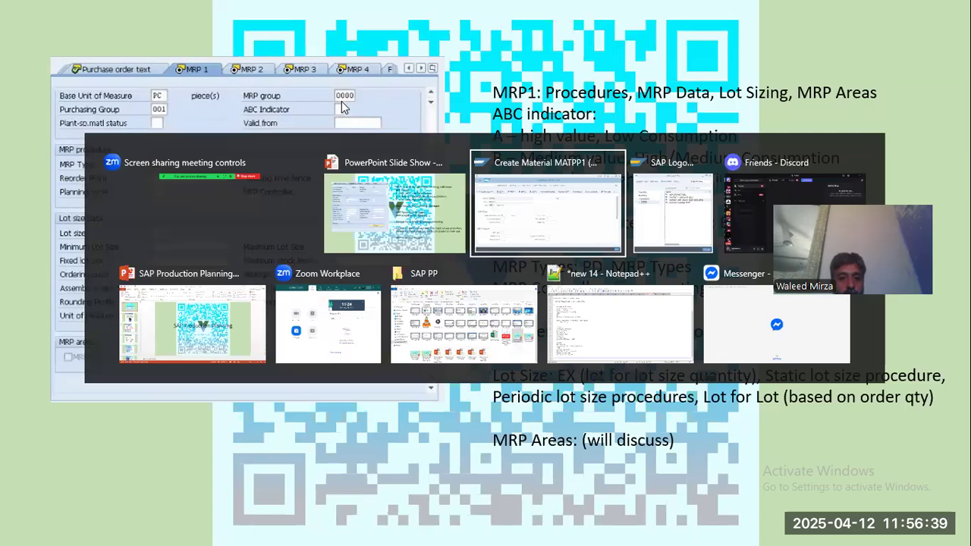
left_click(483, 274)
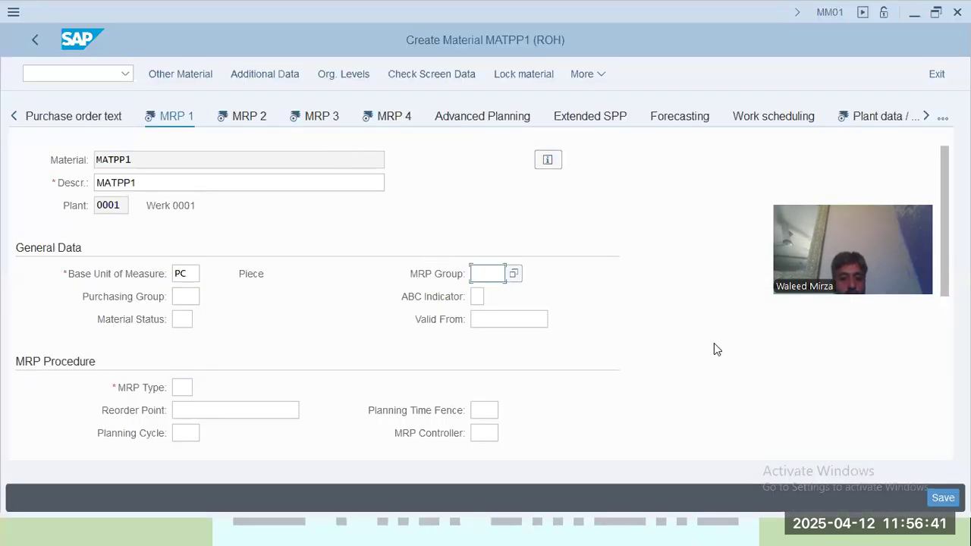
key("Tab")
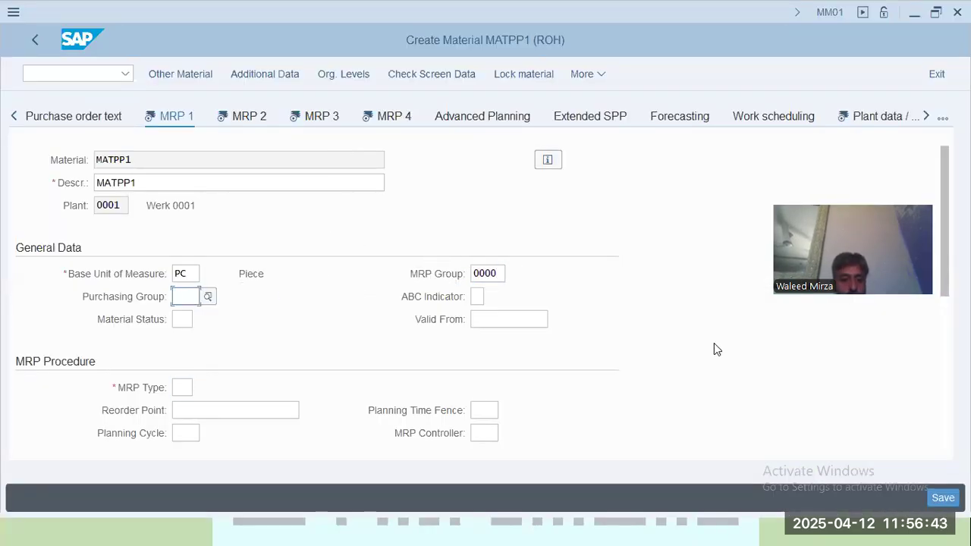
left_click(179, 386)
type("pd")
key("Tab")
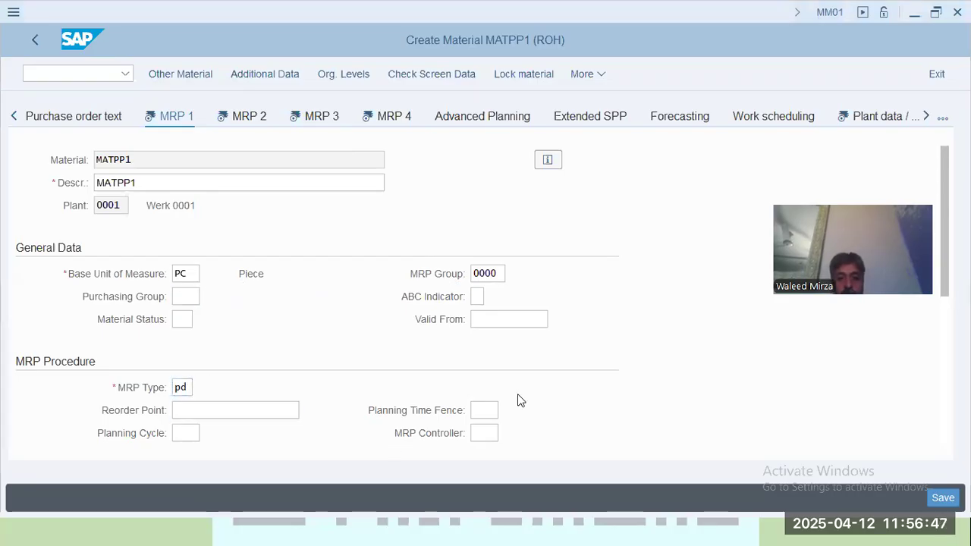
Check the MRP 1 notes in the slide show and set the lot sizing procedure to EX in the material's lot-size data.
key("alt+Tab")
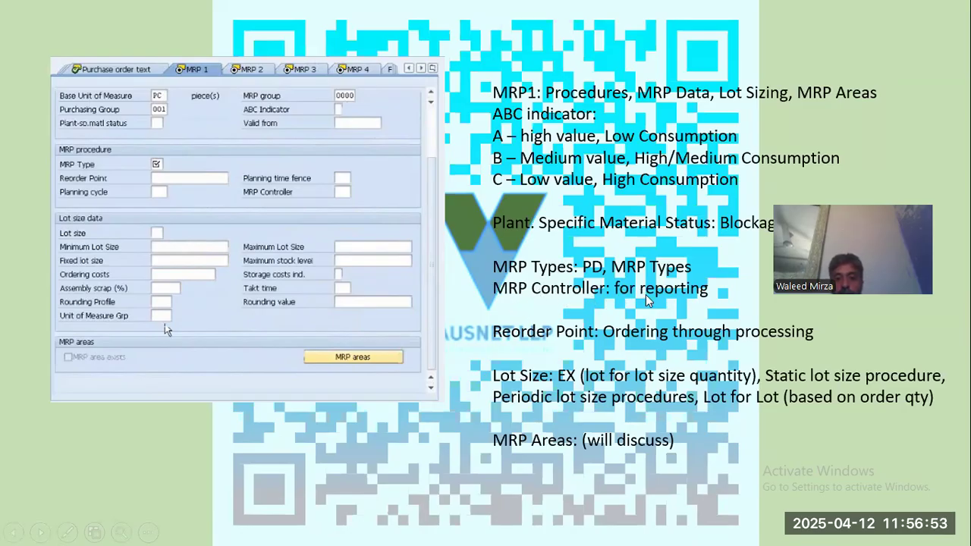
key("alt+Tab")
key("alt+Tab")
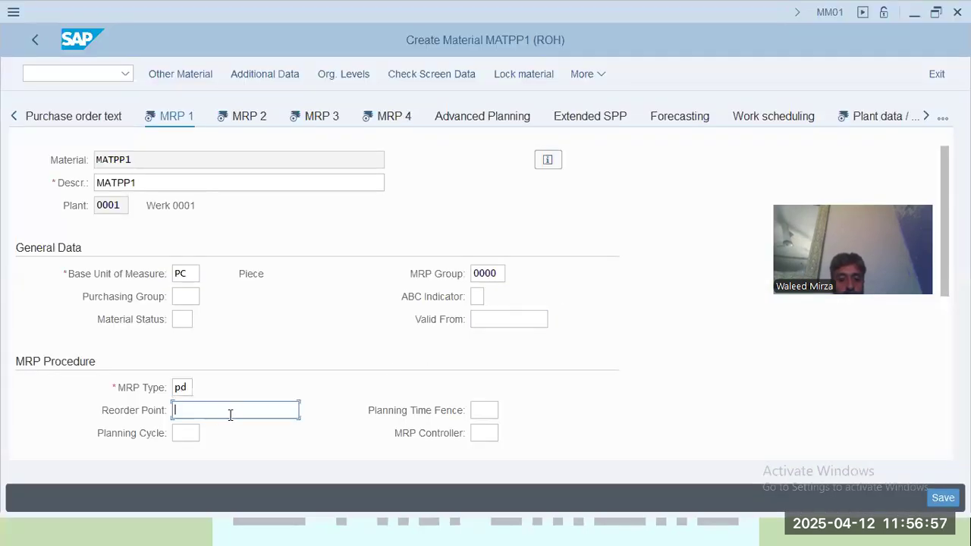
key("alt+Tab")
key("Tab")
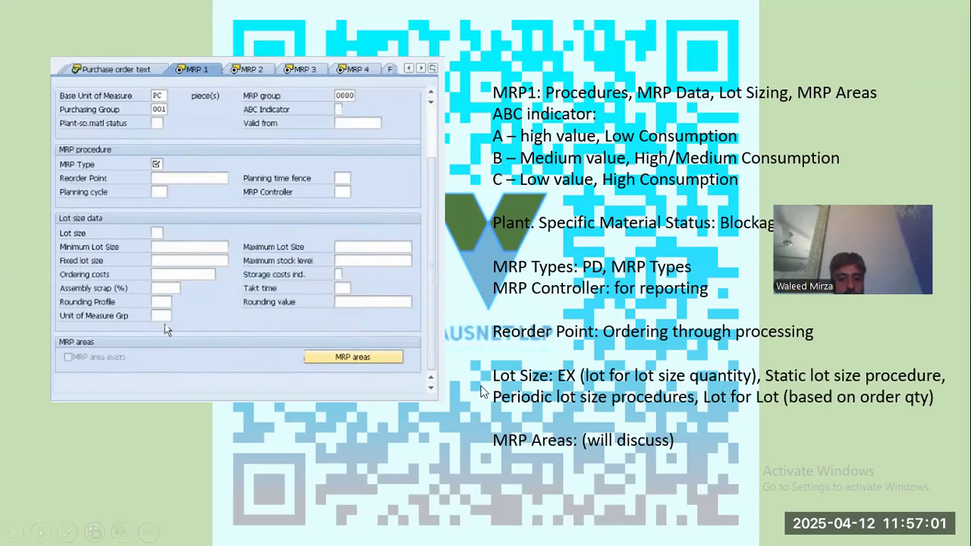
key("alt+Tab")
scroll(225, 392, "down", 3)
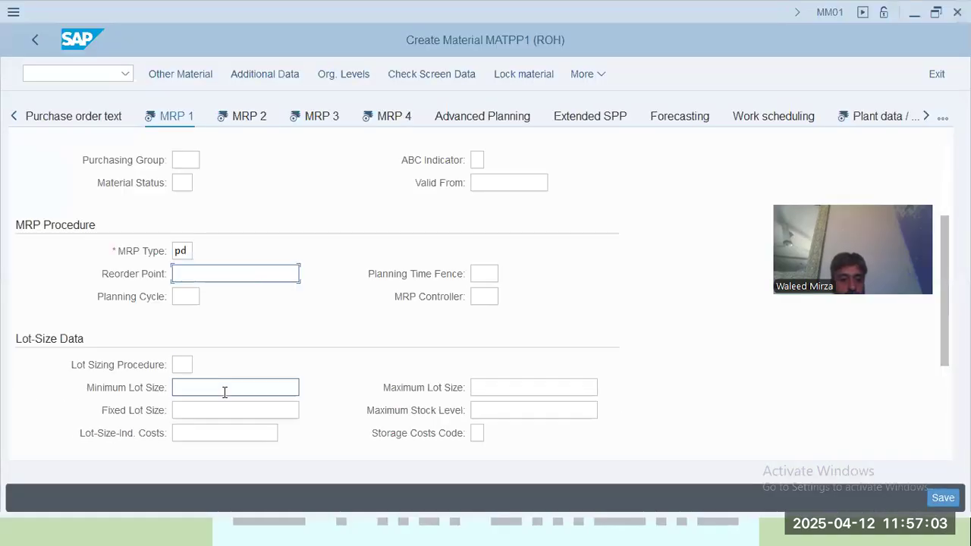
left_click(189, 364)
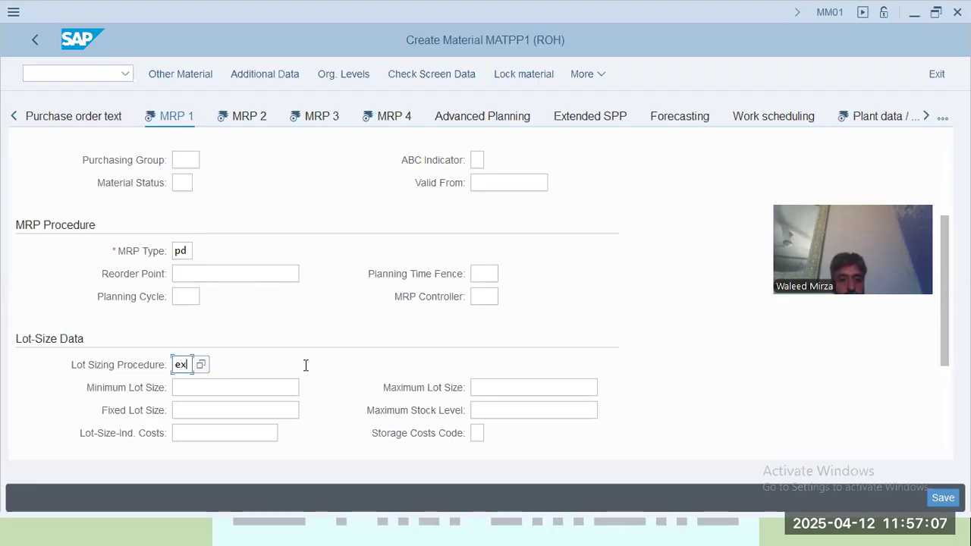
type("ex")
key("Tab")
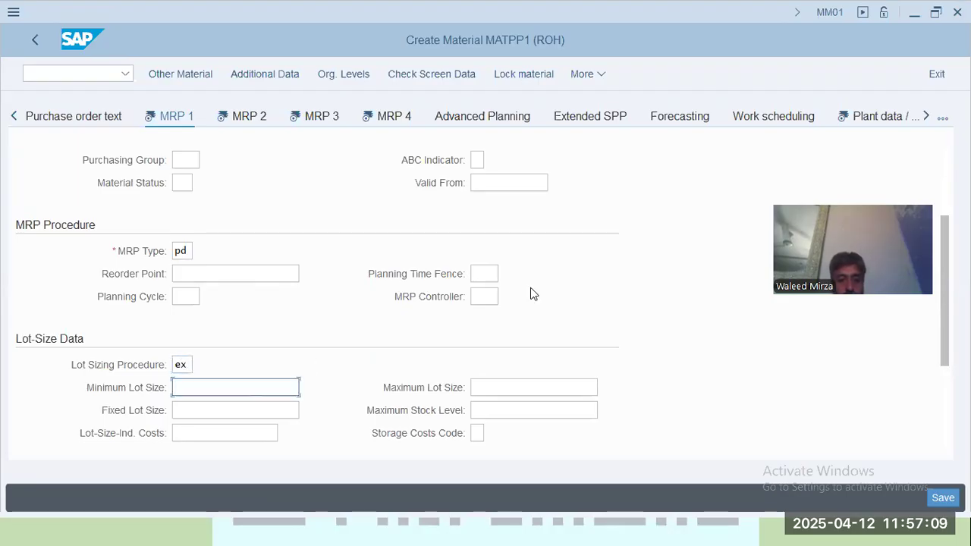
Switch between the PowerPoint slide show and the material master to review the MRP 1 and MRP 2 notes against the MRP procedure fields.
key("alt+Tab")
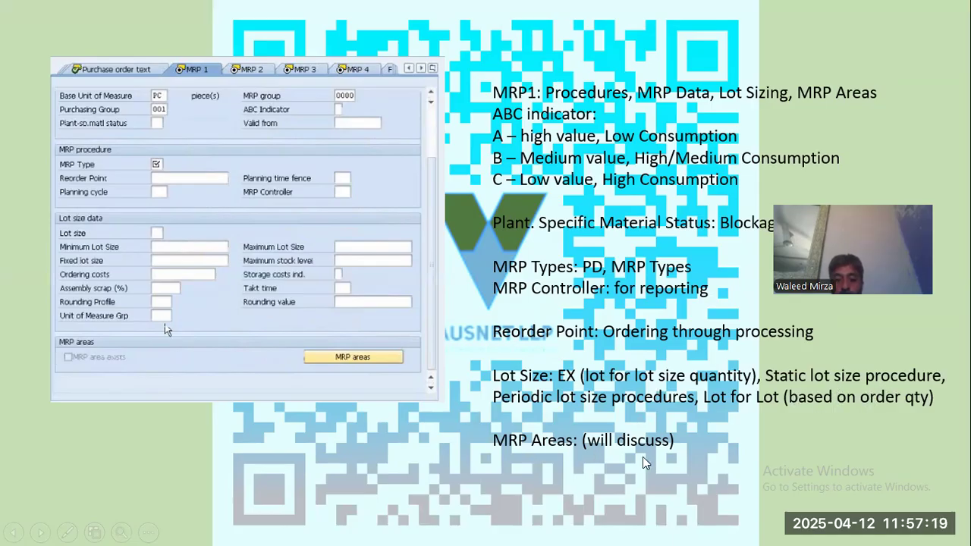
key("alt+Tab")
key("alt+Tab")
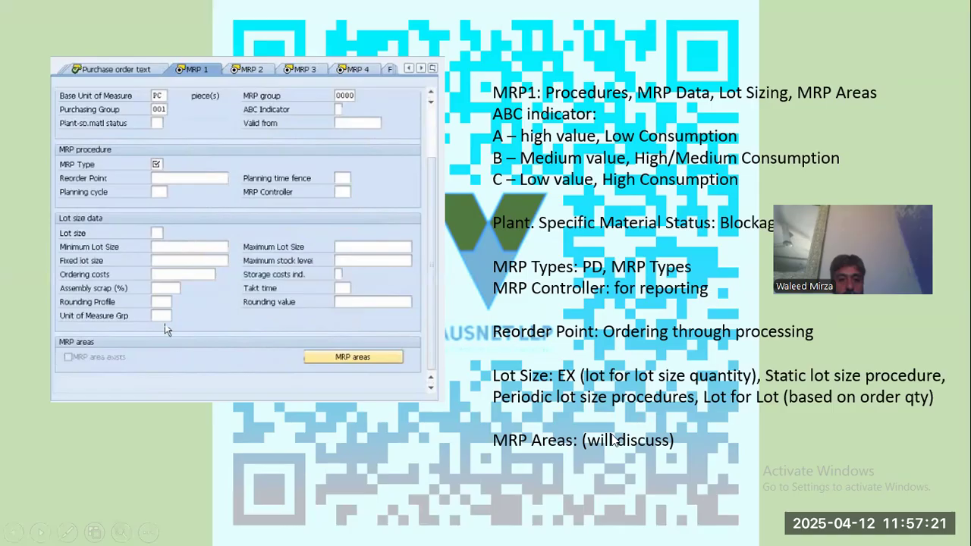
left_click(612, 435)
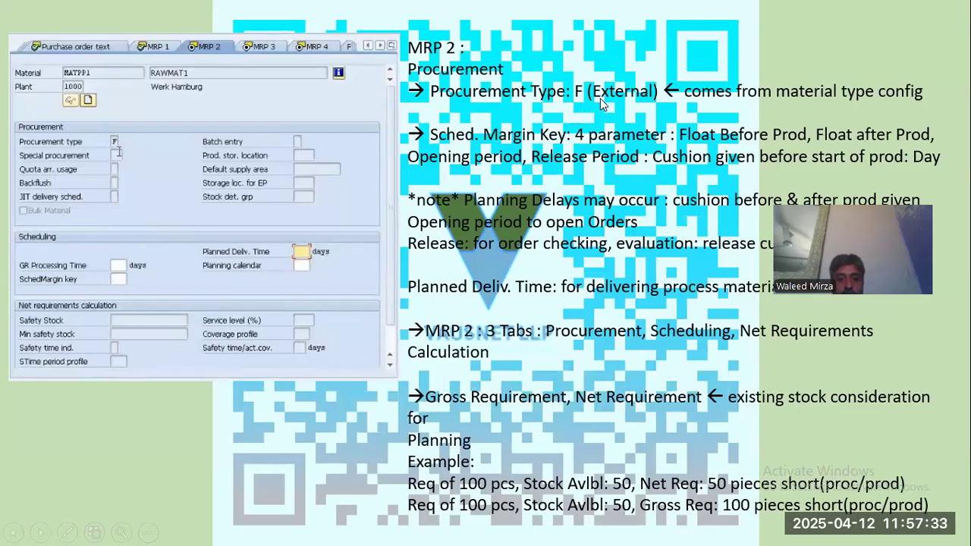
key("alt+Tab")
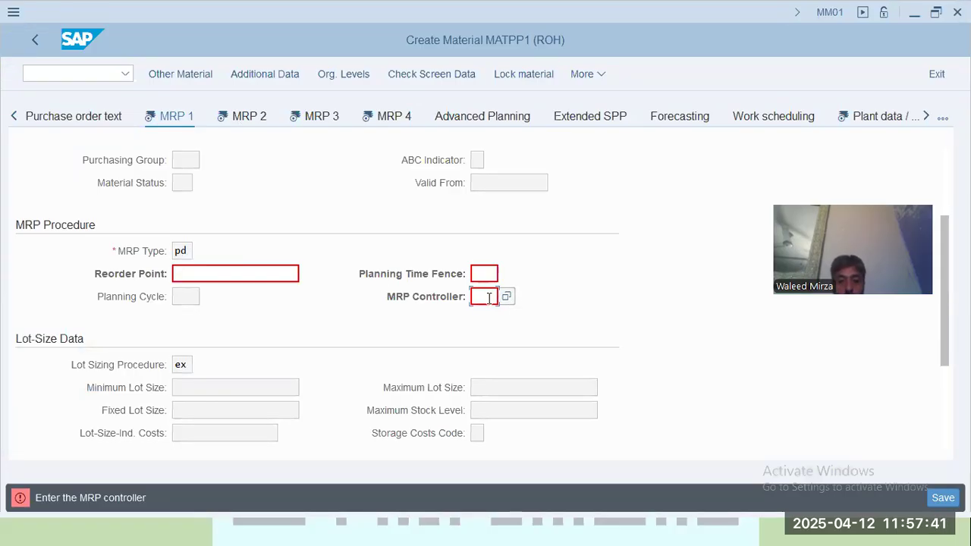
key("alt+Tab")
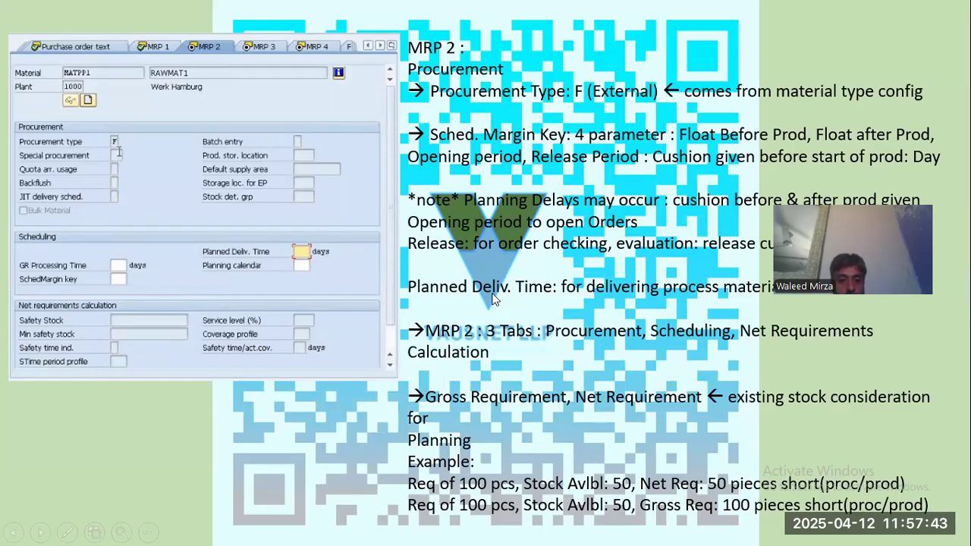
key("Left")
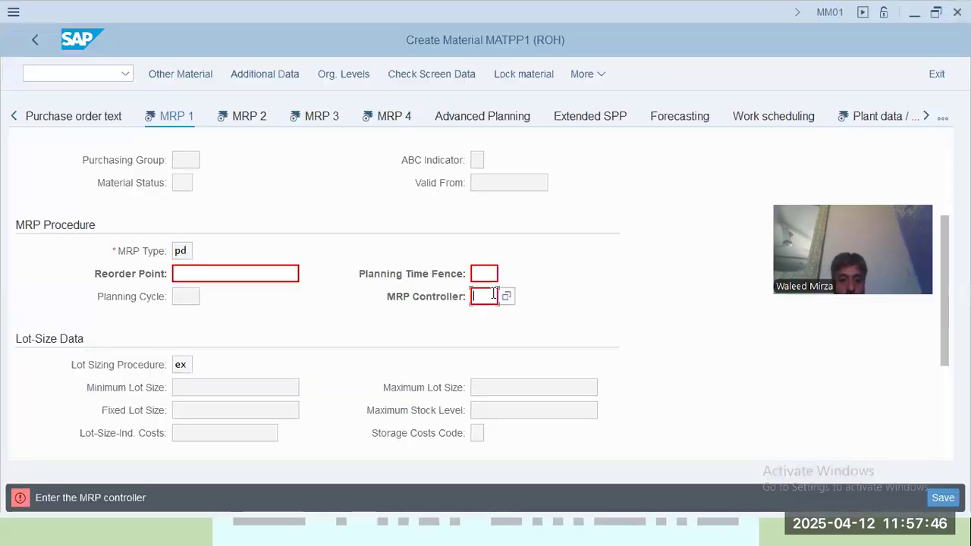
key("alt+Tab")
Look up the MRP controllers for plant 0001, assign controller 001 and continue to the MRP 2 view.
left_click(507, 298)
left_click(513, 319)
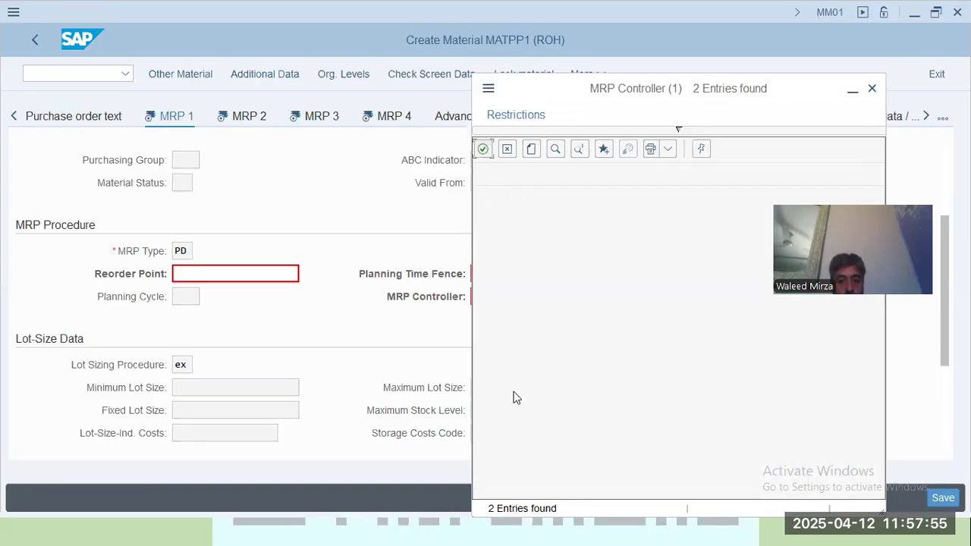
left_click(677, 133)
left_click(650, 168)
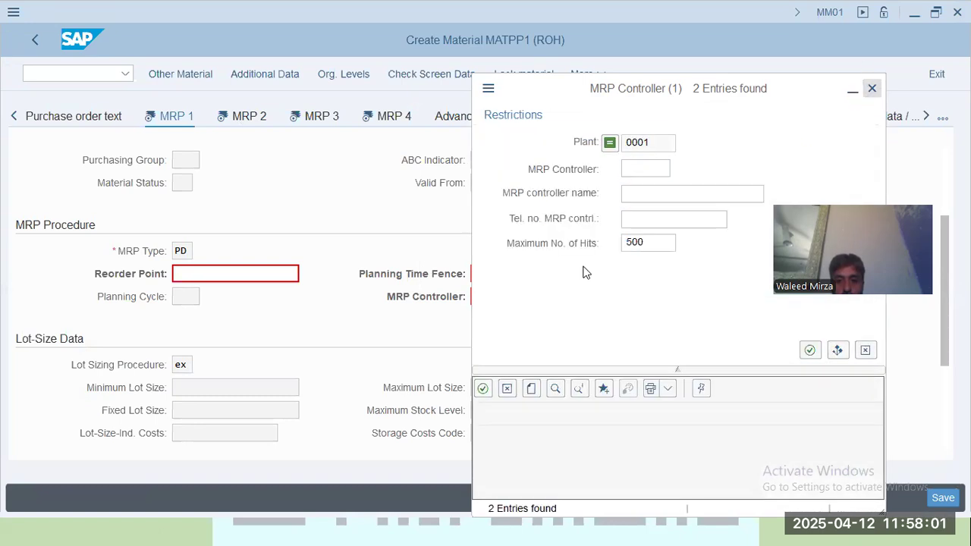
left_click(870, 88)
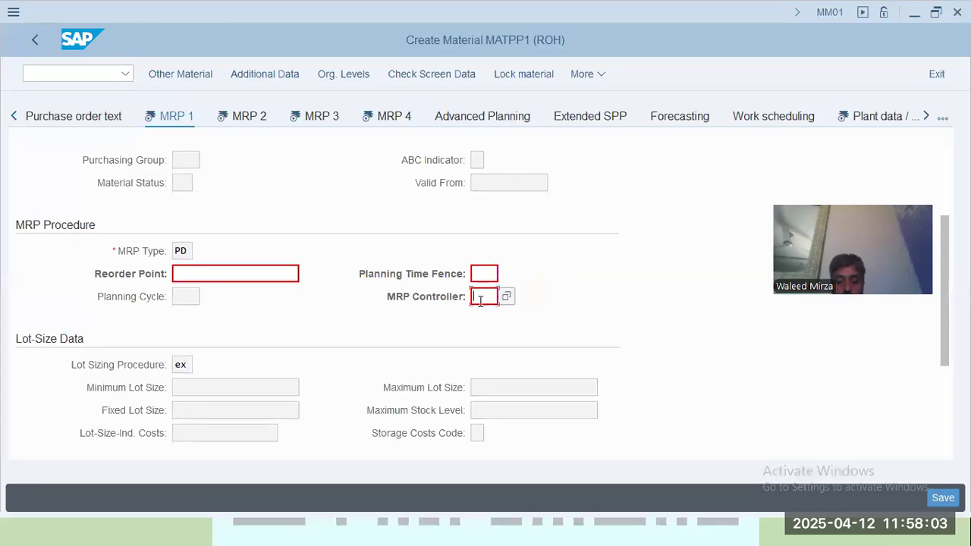
type("001")
key("Return")
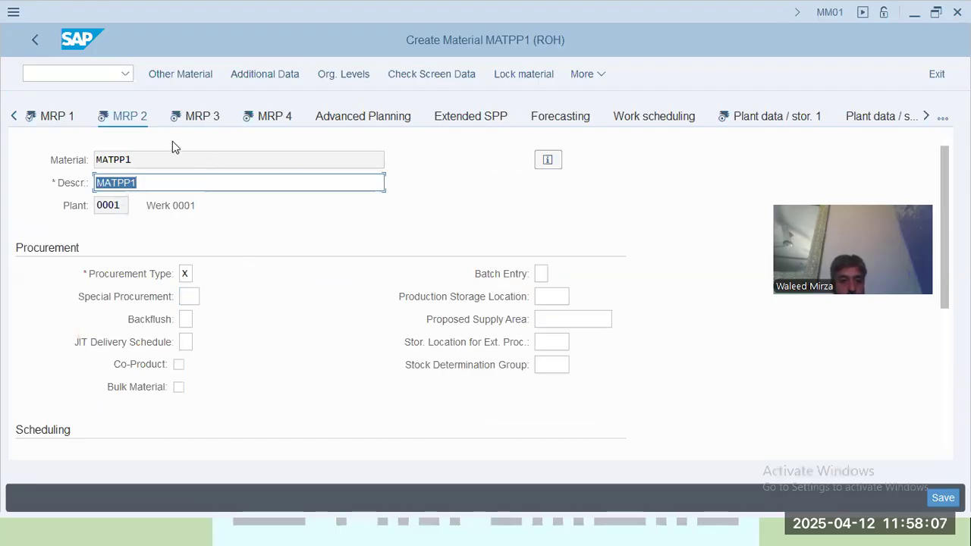
Examine the procurement, scheduling and net requirements fields of MRP 2, and bring up the matching MRP 2 notes in the PowerPoint slide show.
scroll(89, 262, "down", 1)
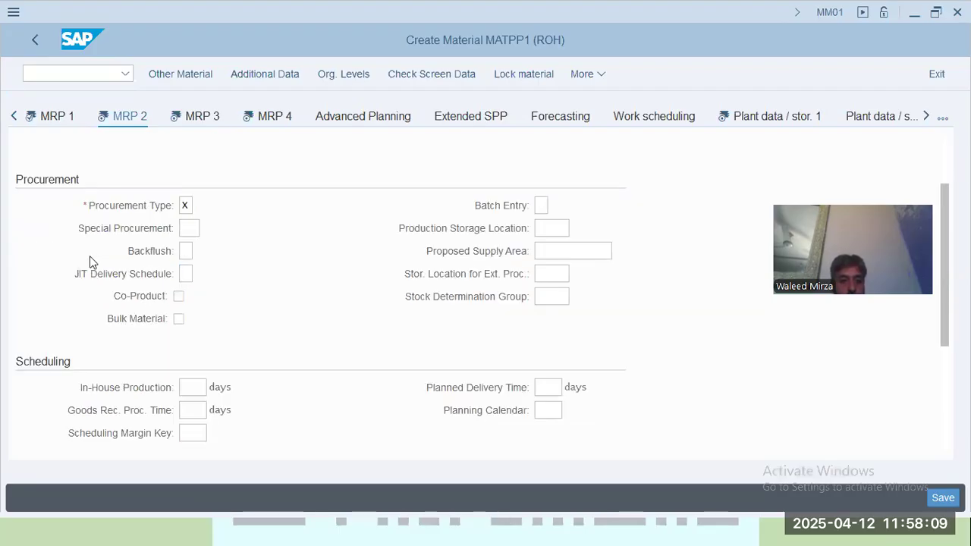
scroll(89, 261, "down", 3)
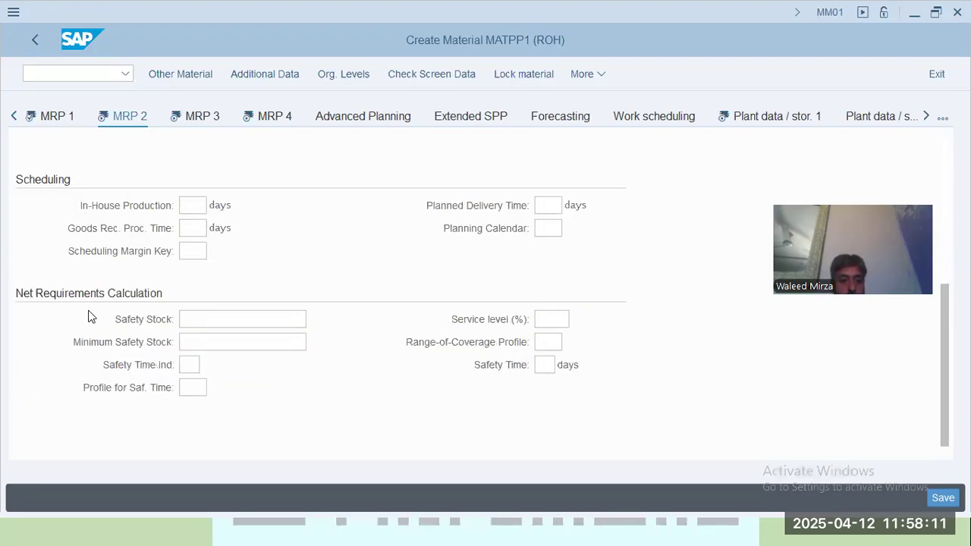
scroll(145, 318, "up", 2)
key("alt+Tab")
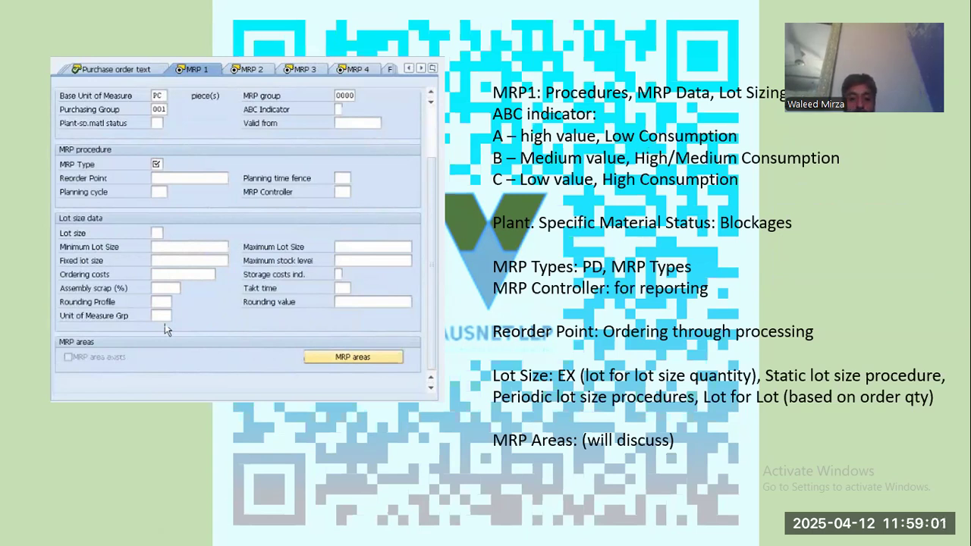
left_click(534, 357)
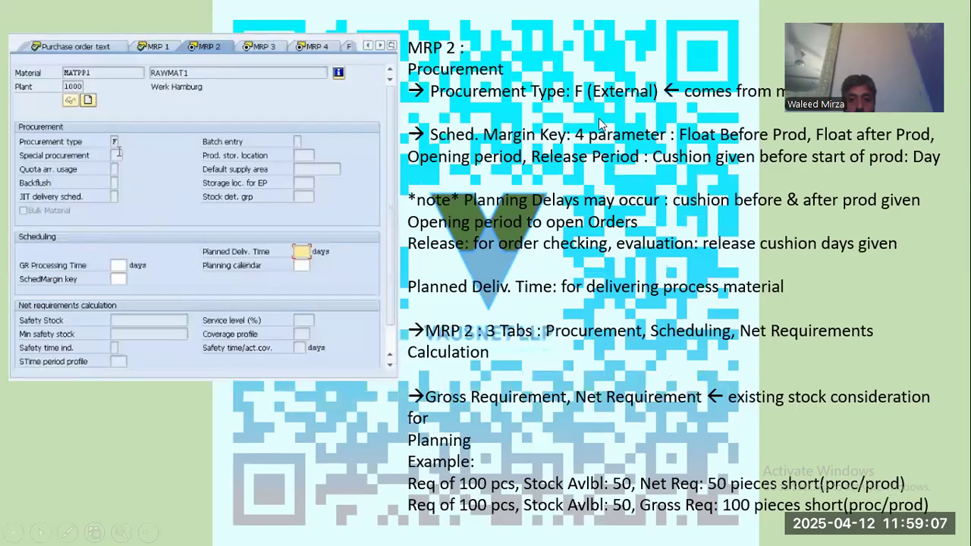
Return to the material master in SAP, look up the procurement types and set the procurement type to F in MRP 2.
key("alt+Tab")
left_click(185, 162)
left_click(203, 160)
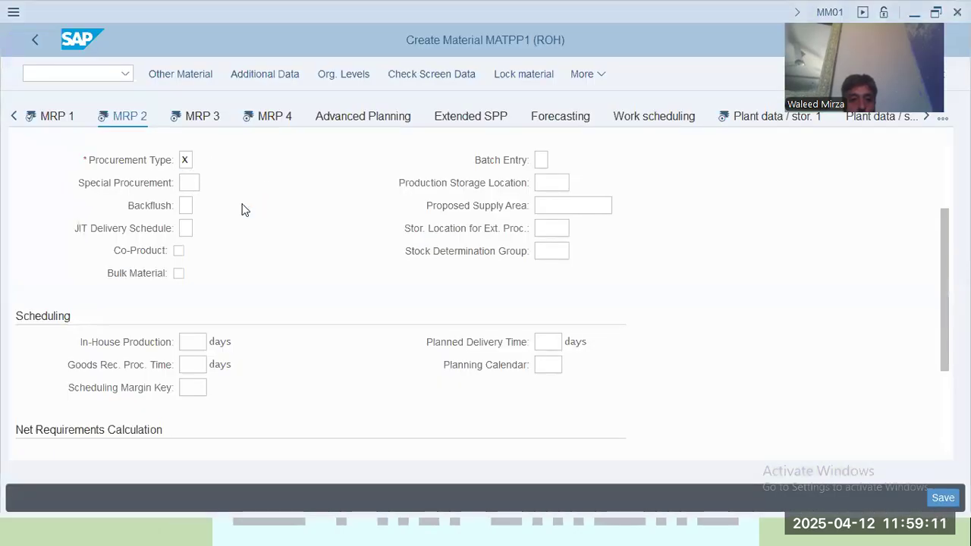
left_click(514, 319)
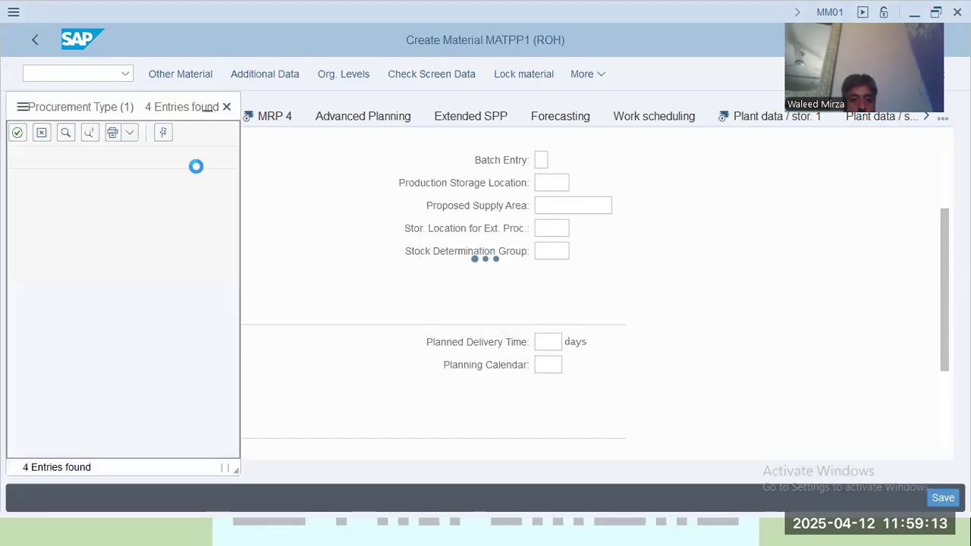
left_click(226, 107)
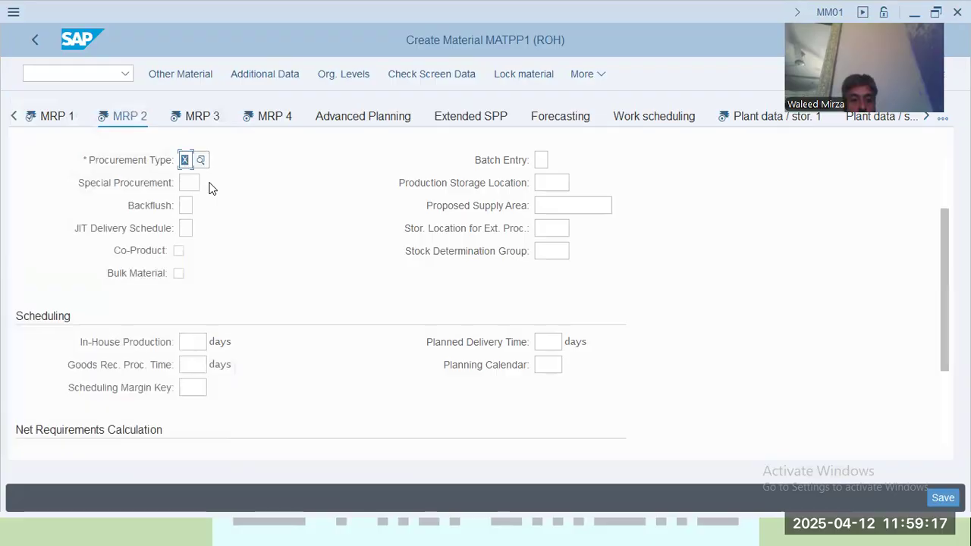
key("alt+Tab")
key("alt+Tab")
type("f")
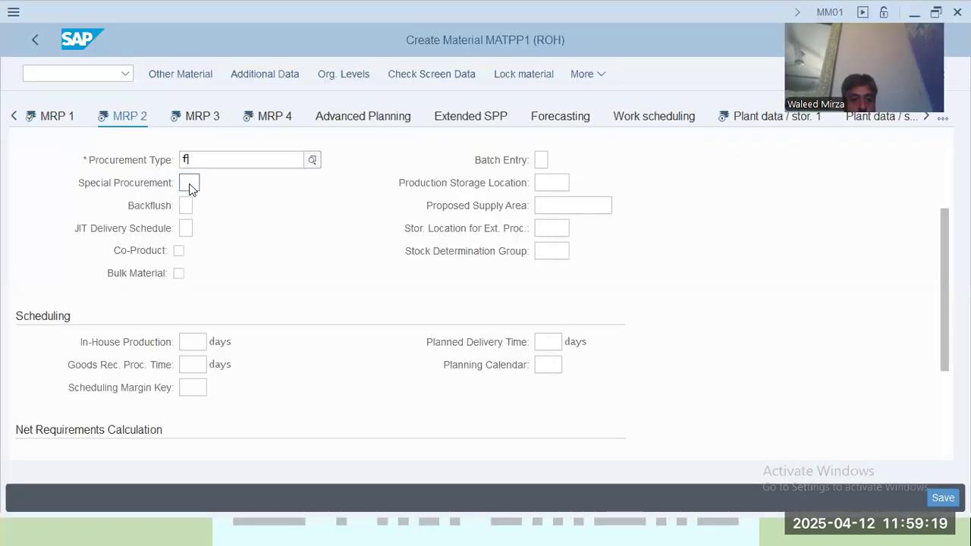
left_click(235, 229)
key("Tab")
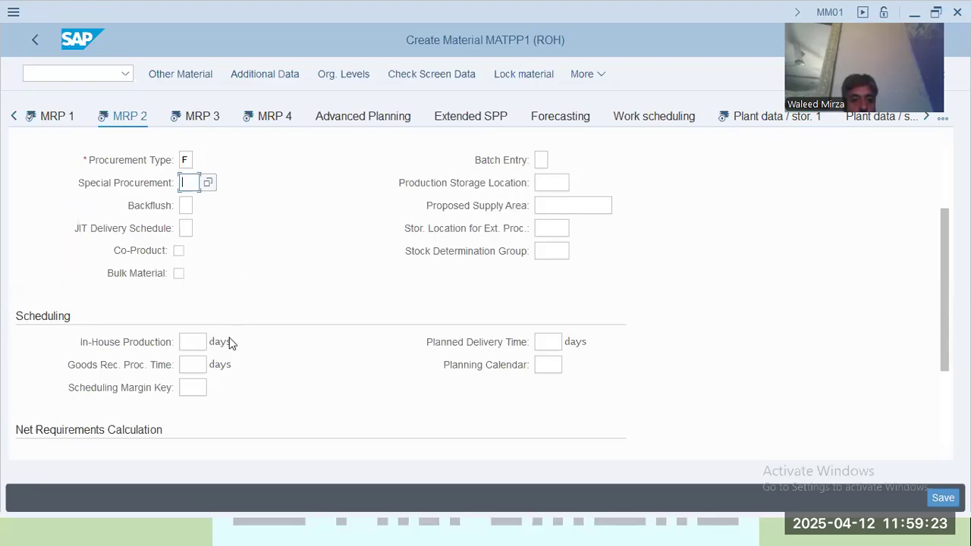
Switch to the PowerPoint slide show, review the MRP 2 notes and advance to the MRP 3 notes.
key("alt+Tab")
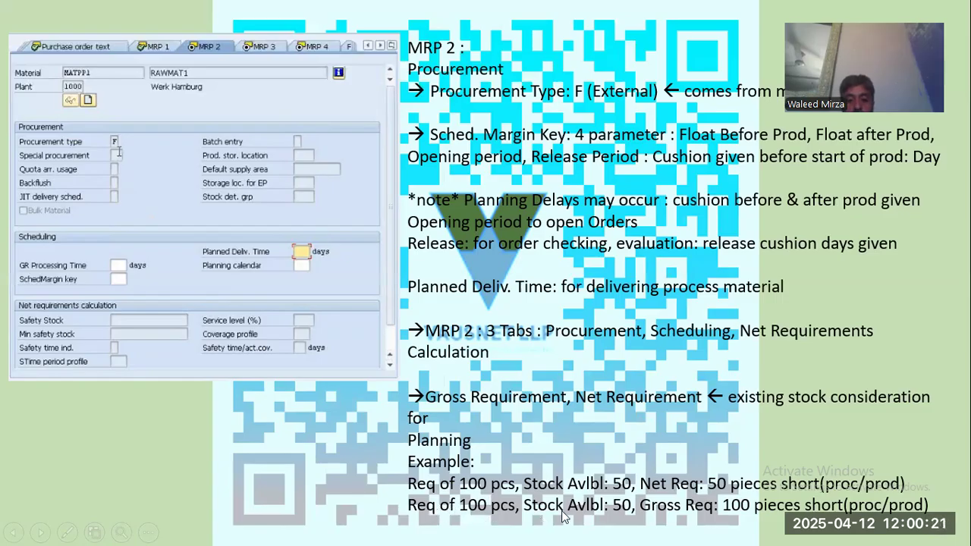
left_click(733, 493)
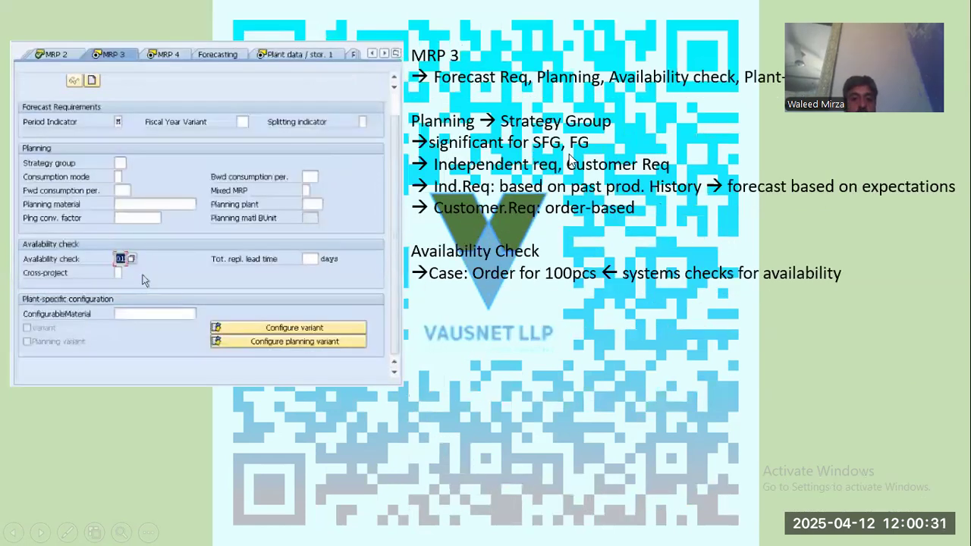
Return to the material master in SAP, set the planned delivery time to 3 days in MRP 2 and continue to the MRP 3 view.
key("alt+Tab")
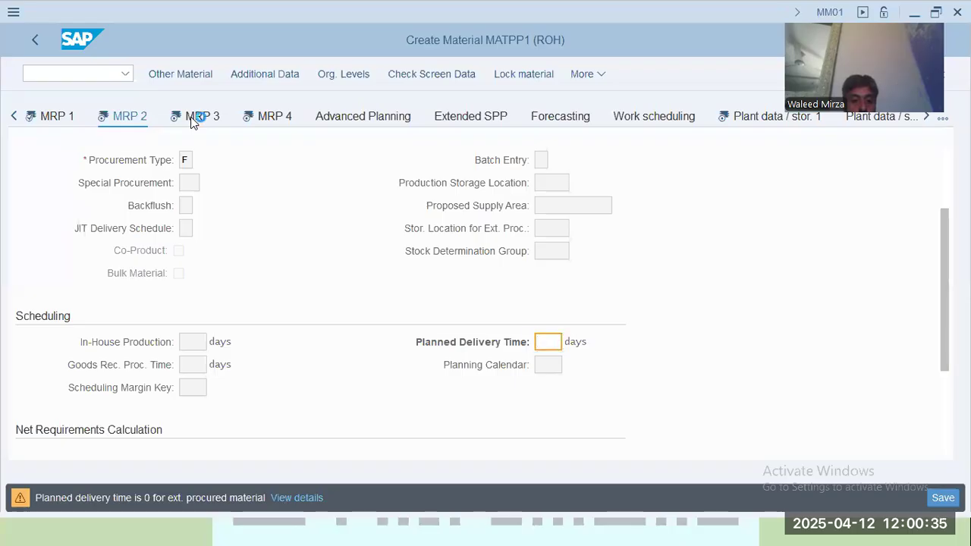
left_click(191, 120)
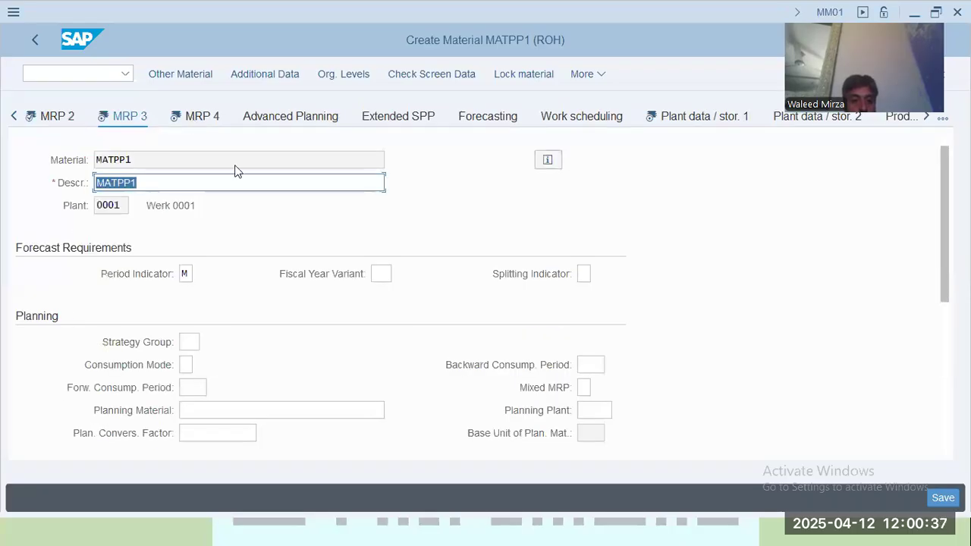
left_click(70, 120)
left_click(548, 409)
type("33")
key("BackSpace")
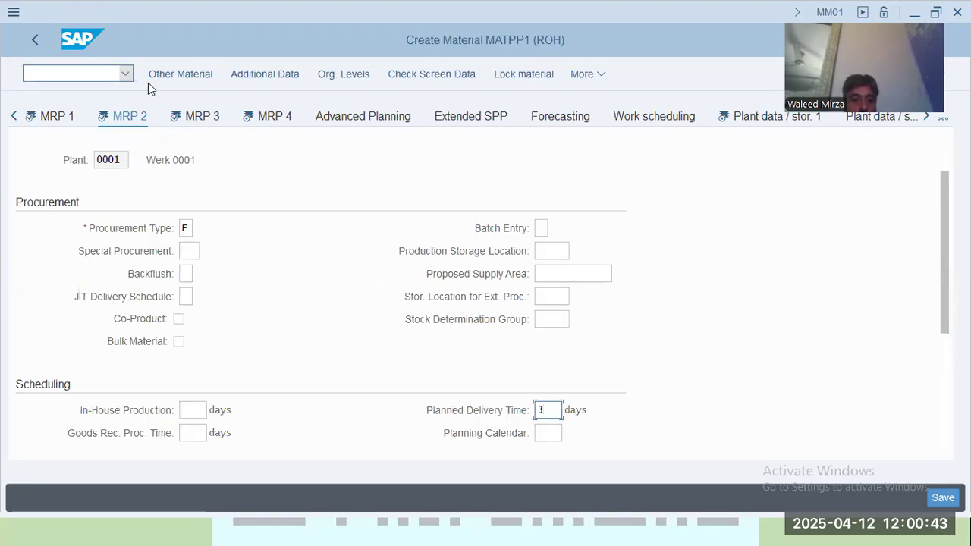
left_click(213, 118)
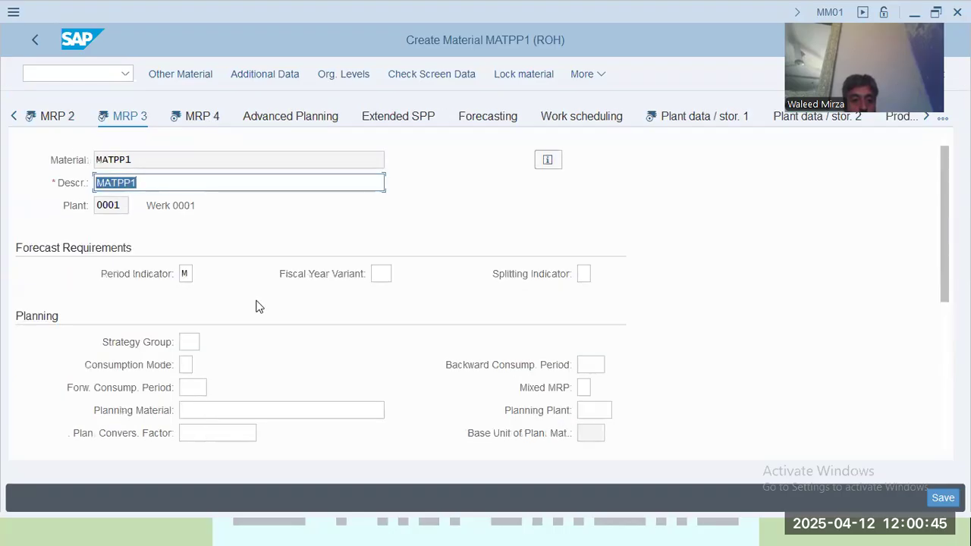
Review the strategy group and availability check notes in the PowerPoint slide show, and return to the strategy group field of MRP 3 in SAP.
key("alt+Tab")
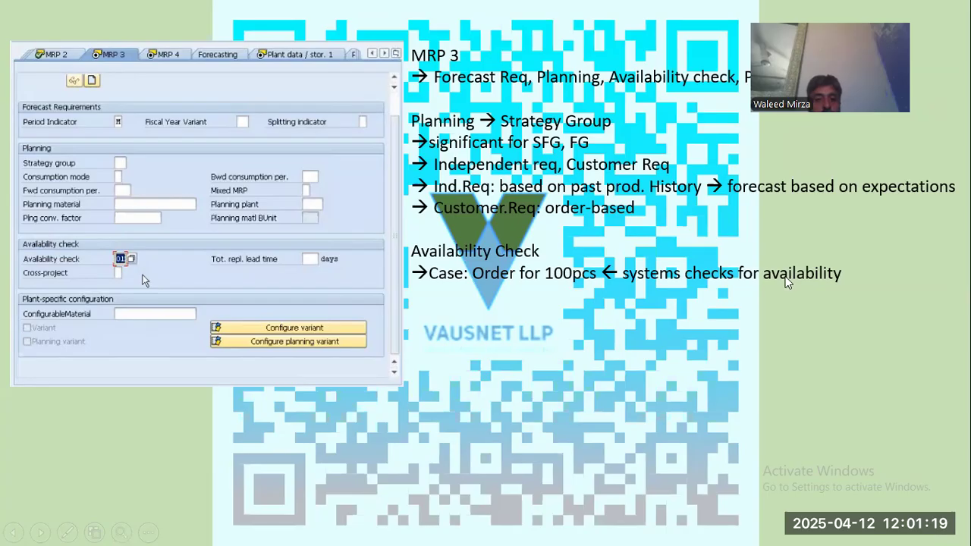
key("alt+Tab")
left_click(191, 343)
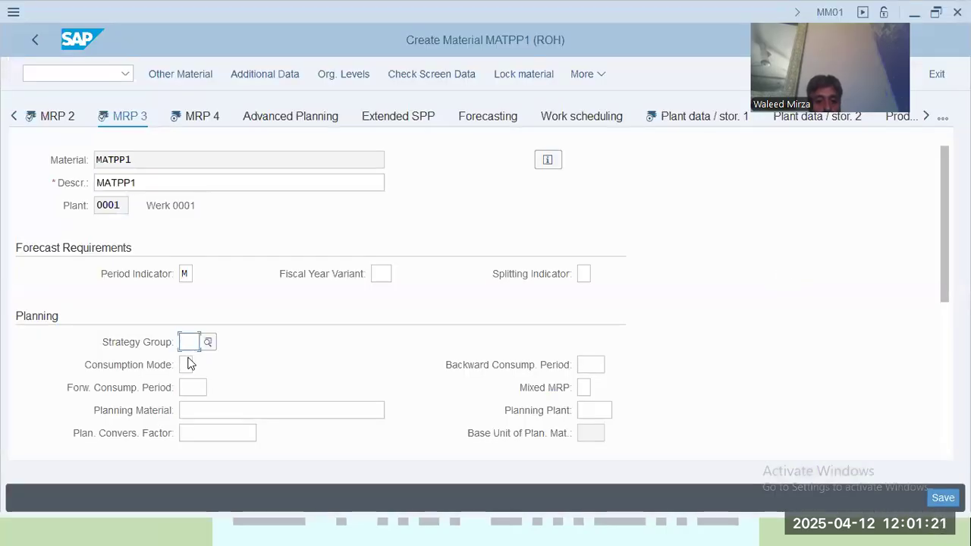
key("alt+Tab")
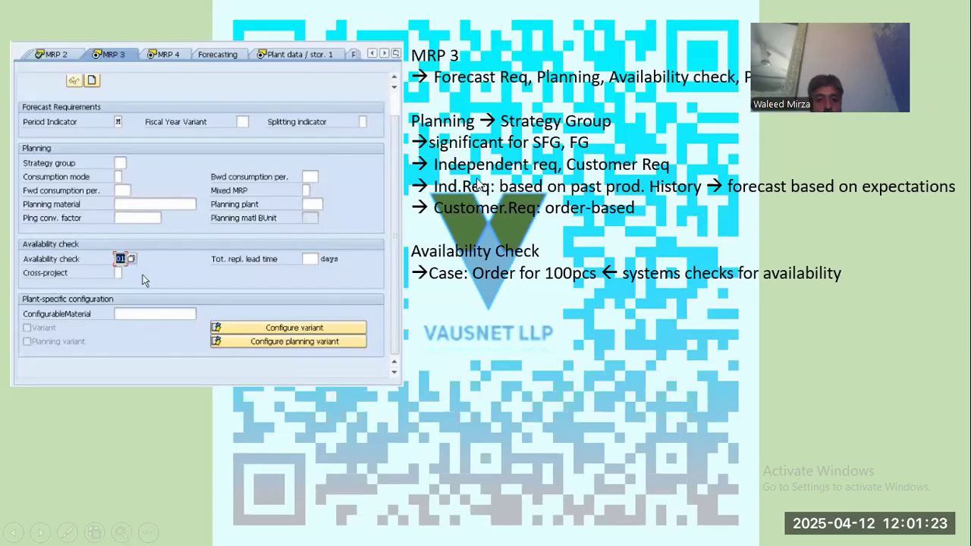
key("alt+Tab")
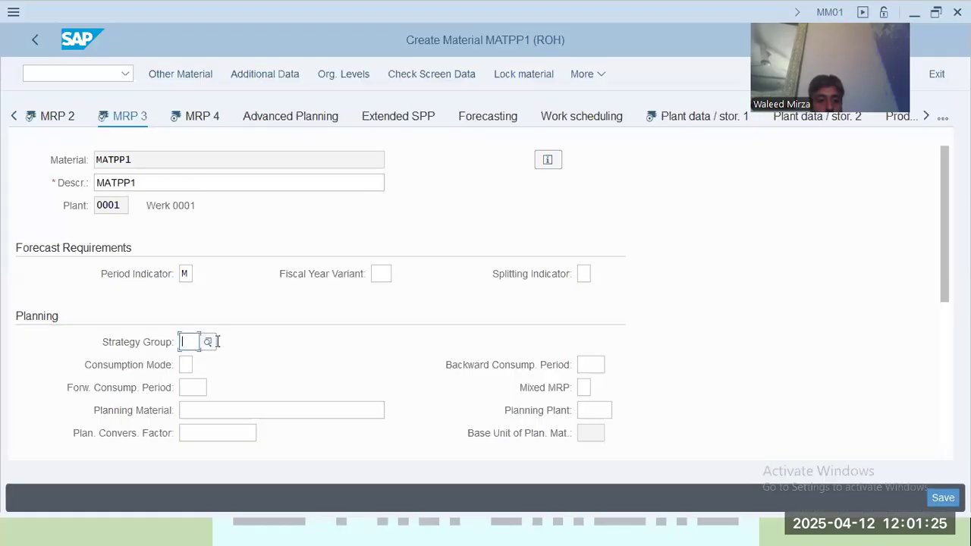
Look up the planning strategies with the Make-to-Stock selection, and set the strategy group to 10 in MRP 3.
left_click(208, 342)
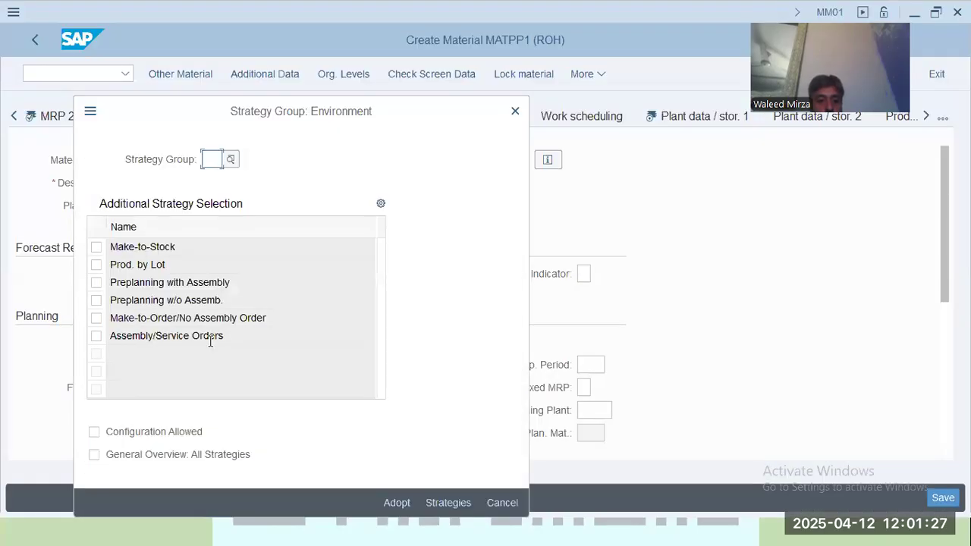
left_click(97, 247)
left_click_drag(343, 112, 622, 89)
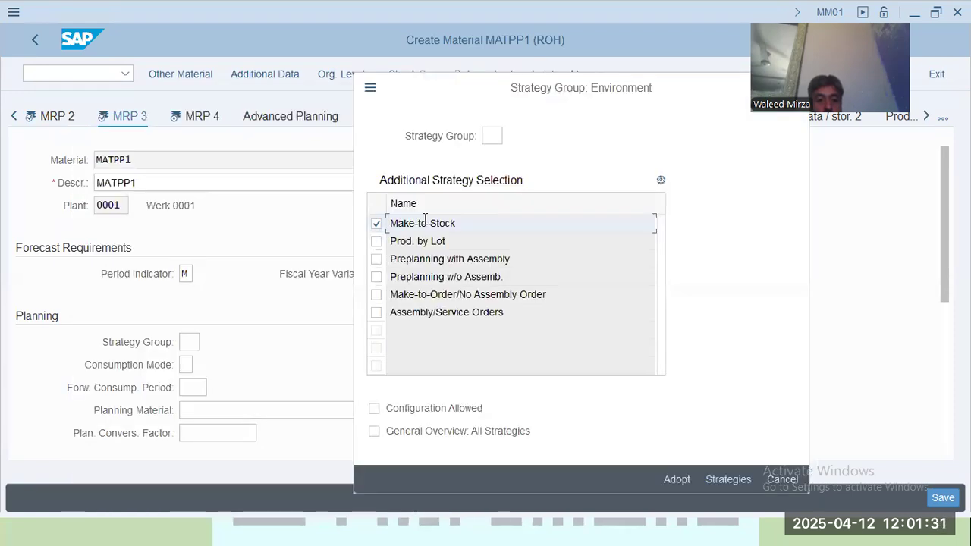
left_click(677, 478)
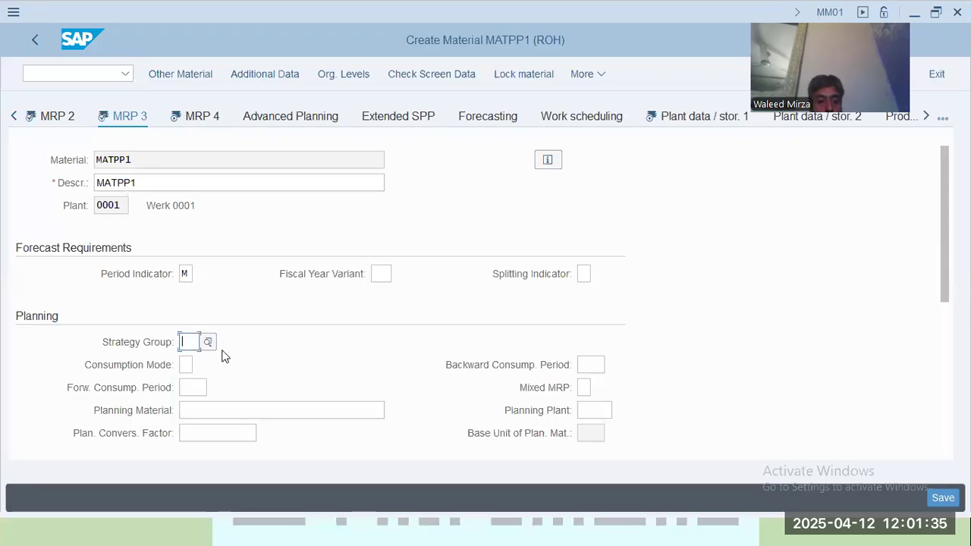
type("10")
key("Tab")
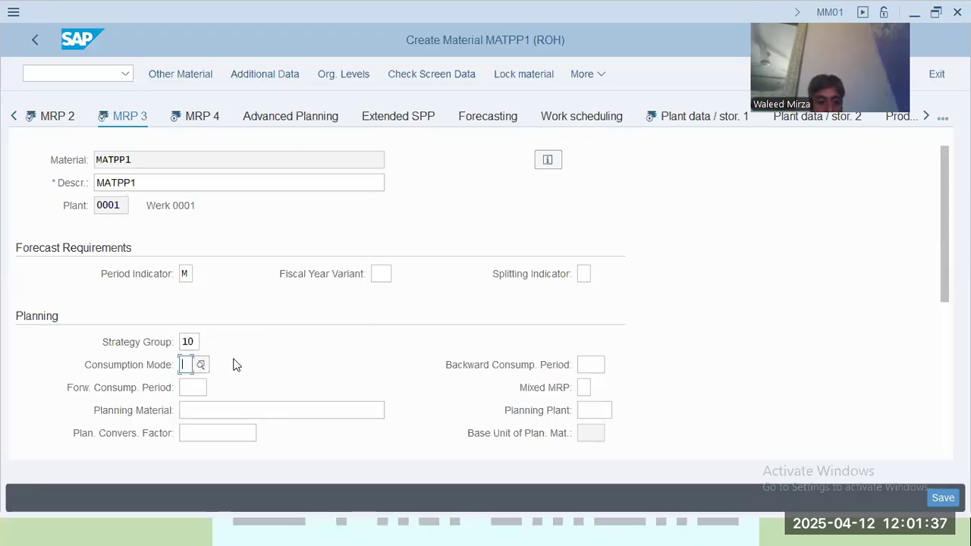
Set the availability check to KP in the MRP 3 view.
left_click(389, 274)
scroll(553, 388, "down", 1)
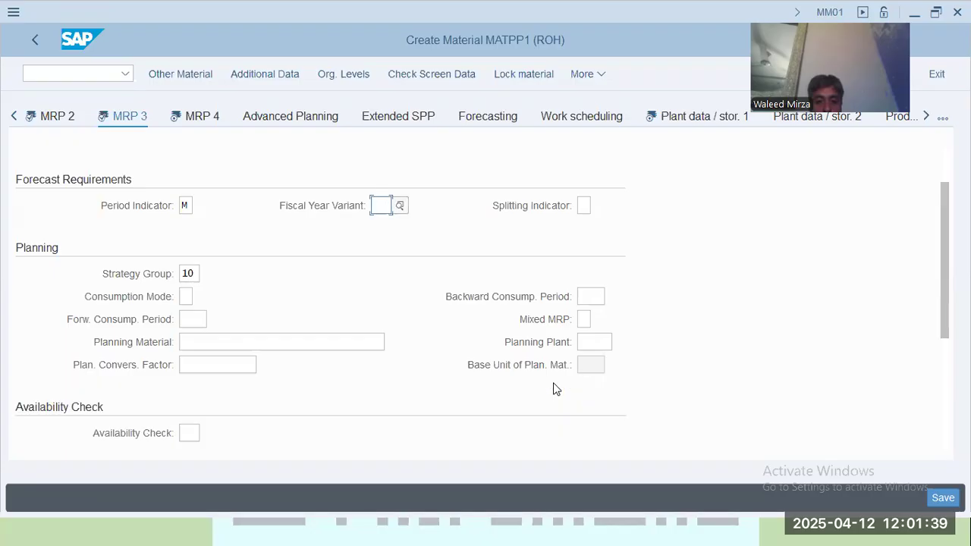
scroll(215, 420, "down", 1)
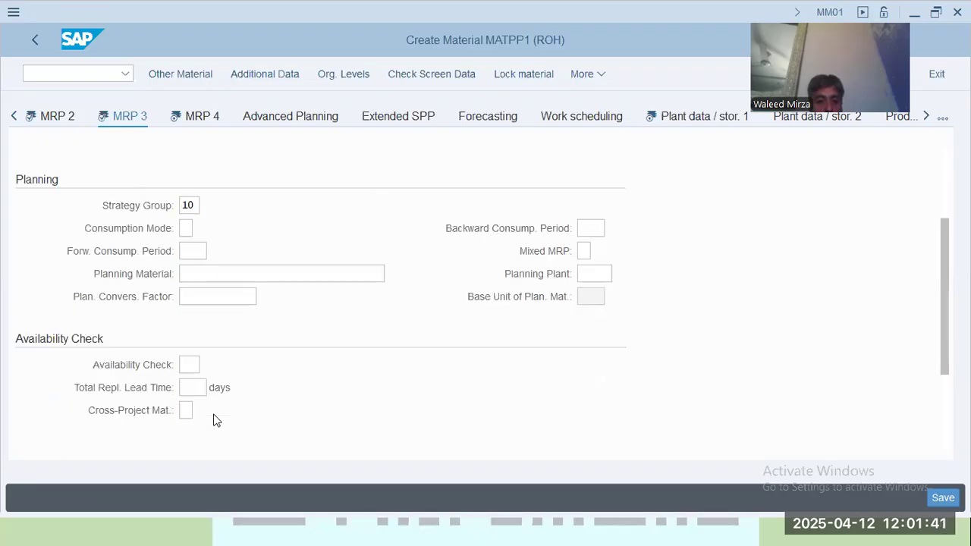
left_click(197, 365)
type("K")
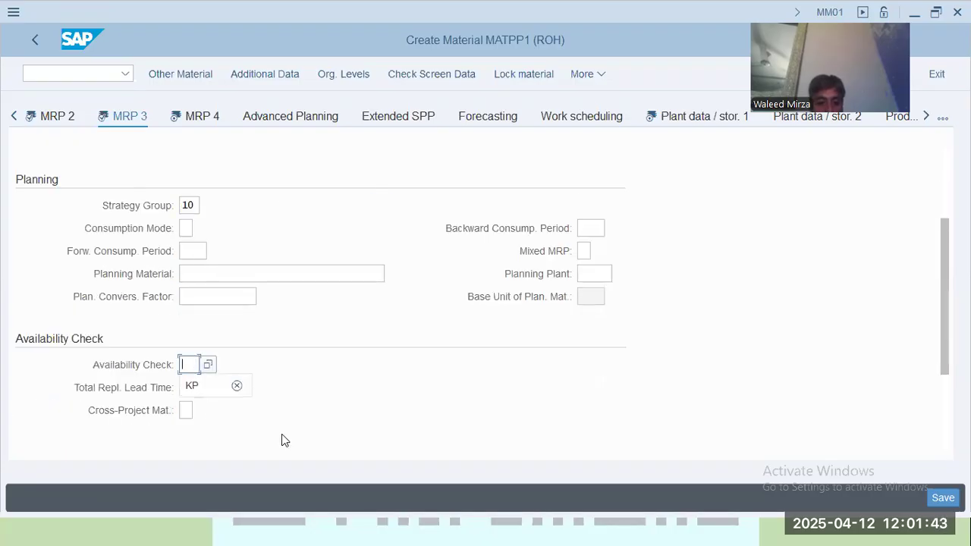
left_click(189, 390)
left_click(190, 390)
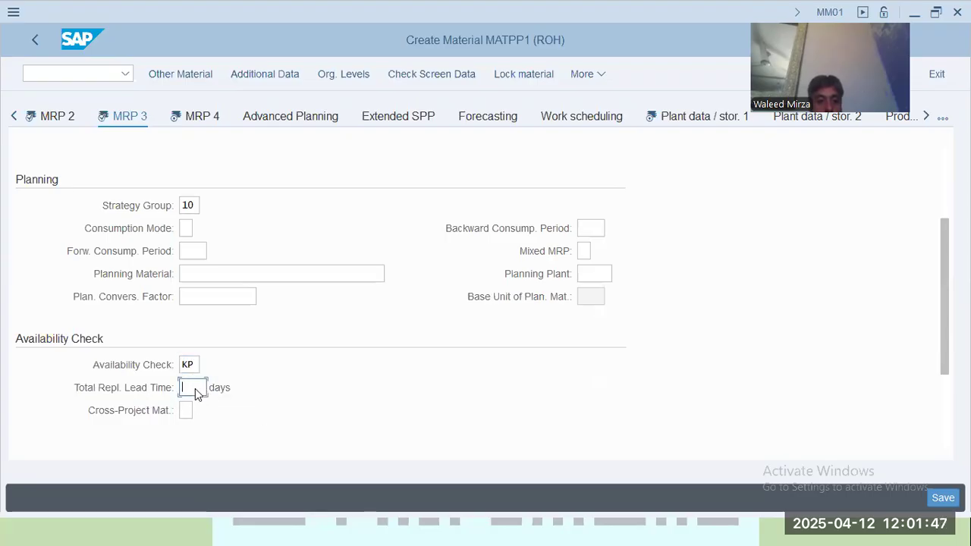
Compare the availability check section of MRP 3 in SAP with the example in the PowerPoint slide show.
key("alt+Tab")
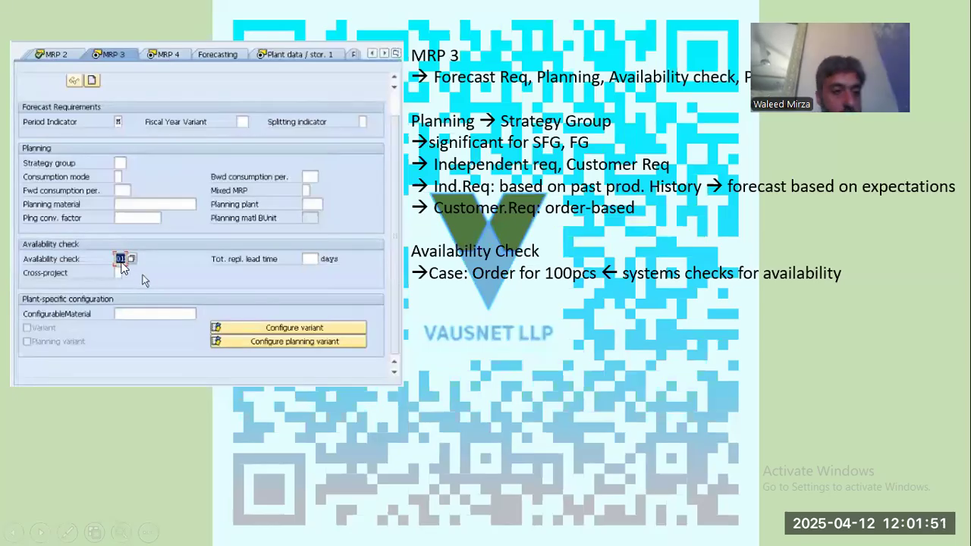
key("alt+Tab")
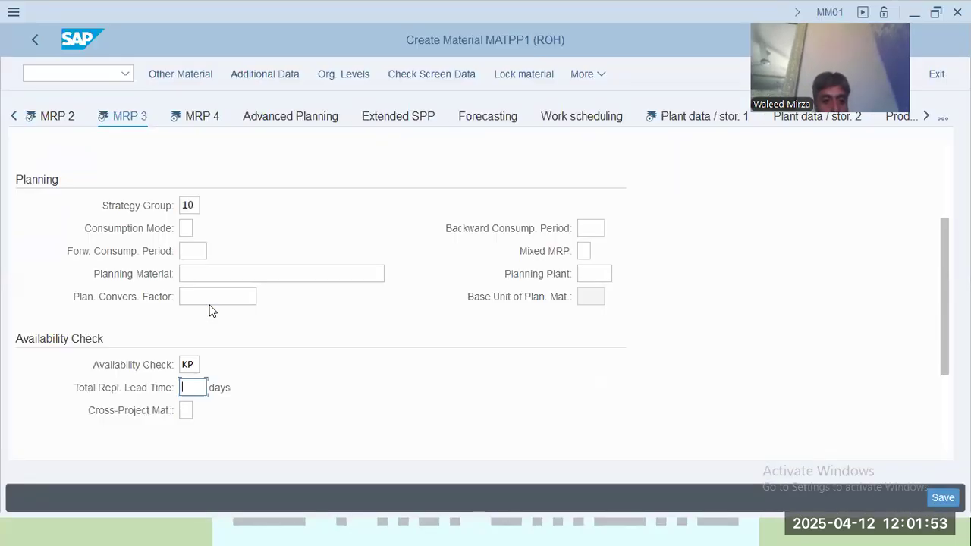
key("alt+Tab")
key("alt+Tab")
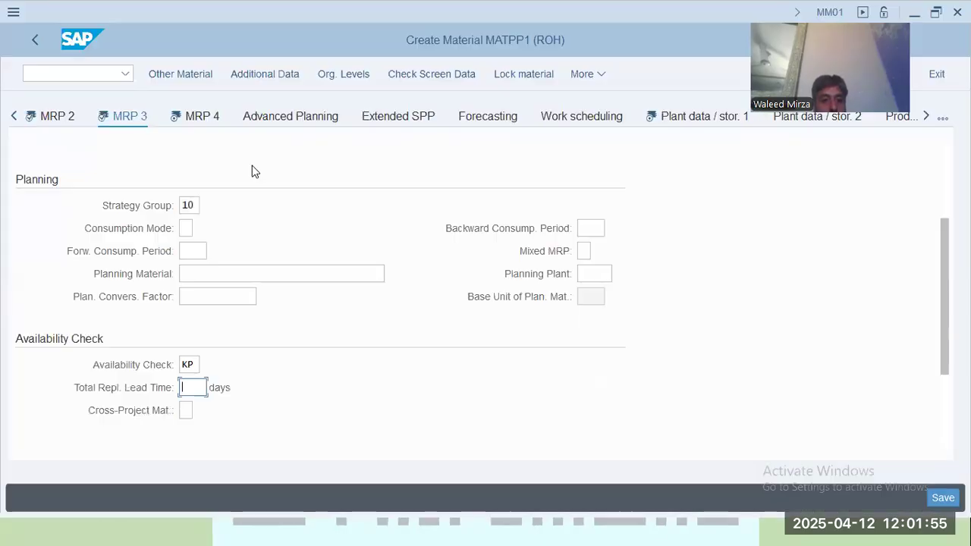
Continue to the MRP 4 view of MATPP1, switch to PowerPoint and advance the slide show to the MRP 4 notes.
left_click(205, 120)
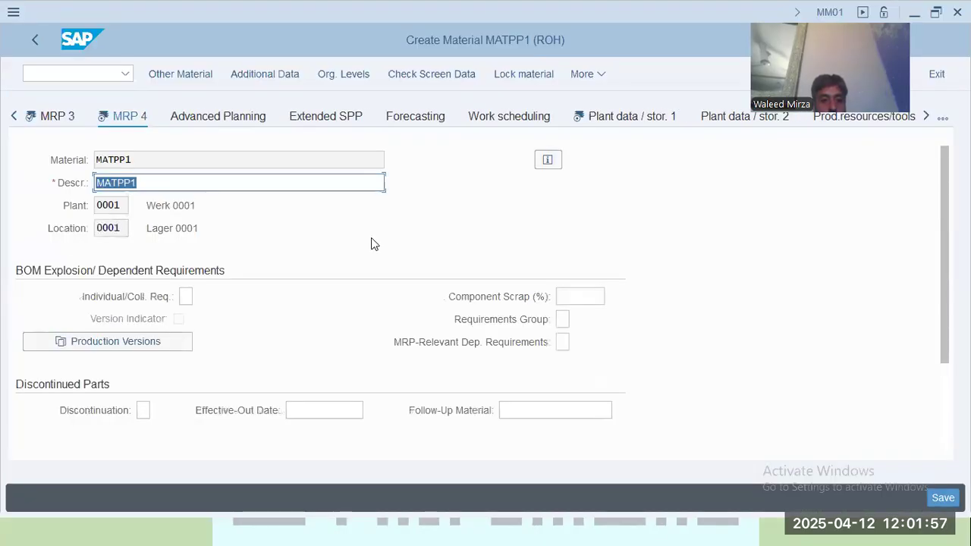
key("alt+Tab")
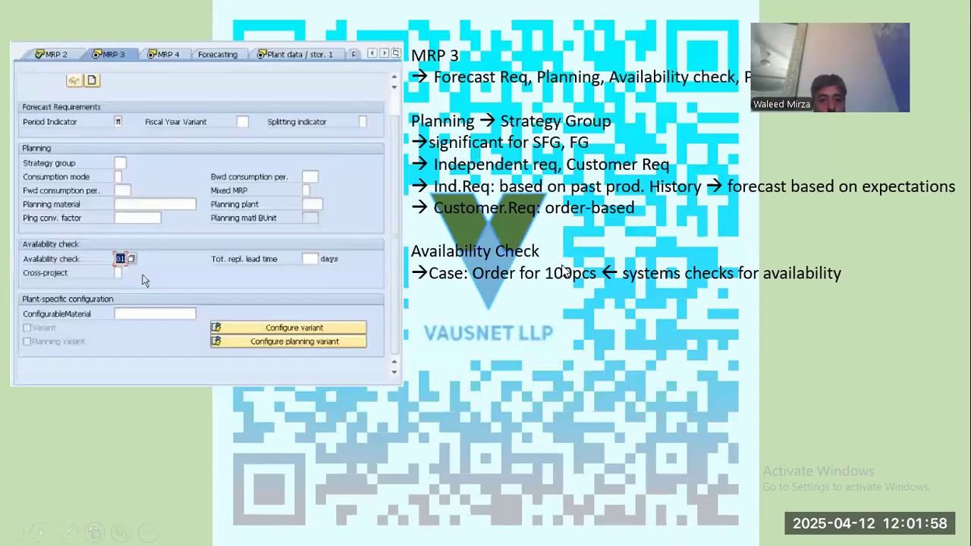
left_click(558, 326)
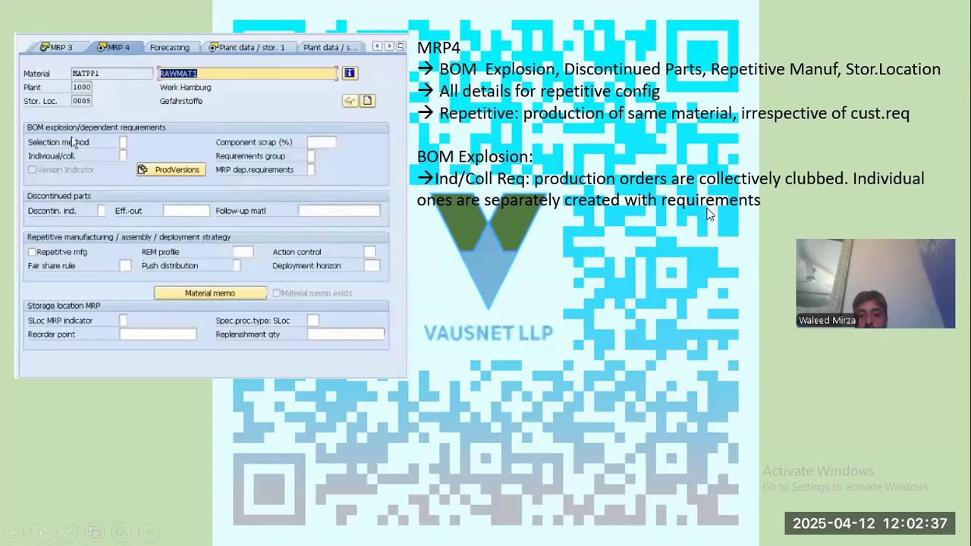
Return to SAP, look up the individual and collective requirements indicators in MRP 4, and continue to the Plant data / stor. 1 view.
key("alt+Tab")
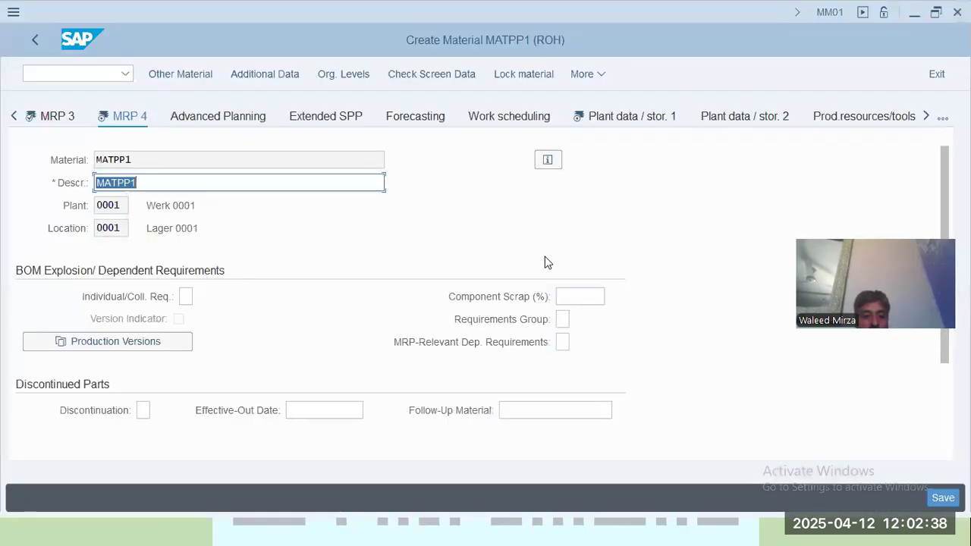
left_click(186, 297)
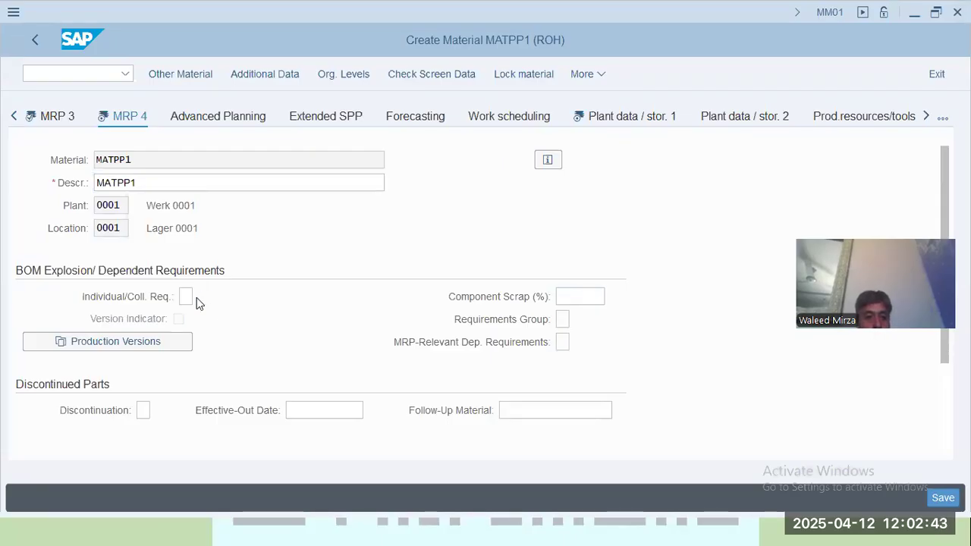
left_click(508, 316)
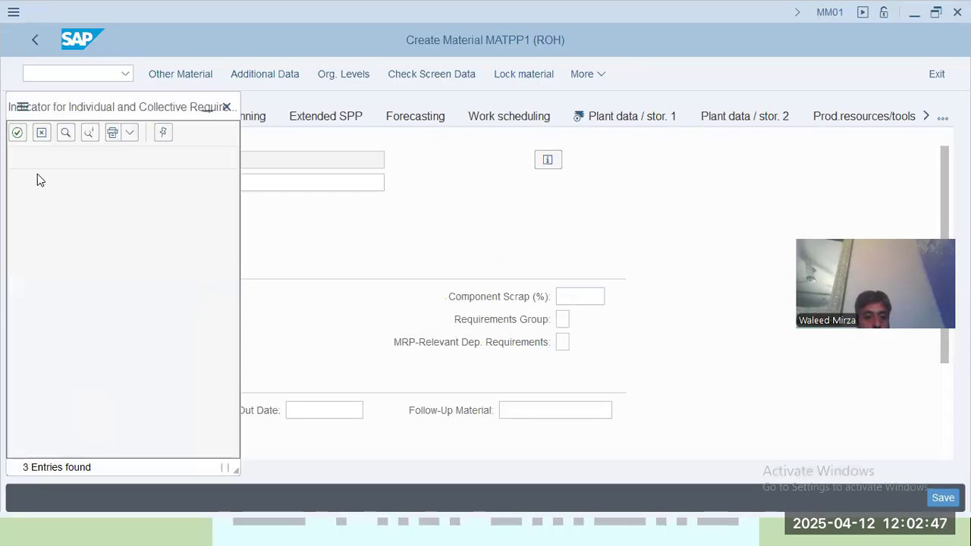
left_click(226, 106)
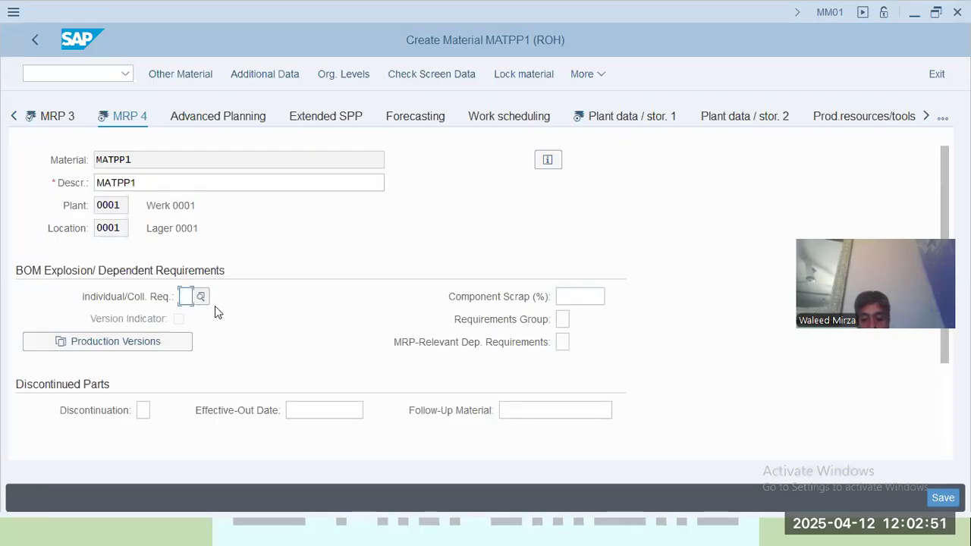
key("Return")
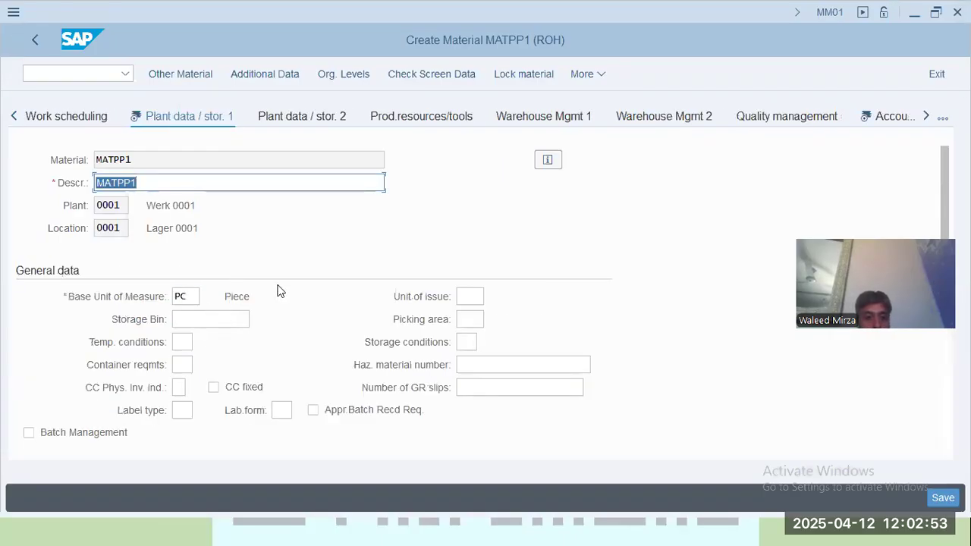
Advance the PowerPoint slide show to the plant data and accounting slide, and compare it with the general and shelf life fields in SAP.
key("alt+Tab")
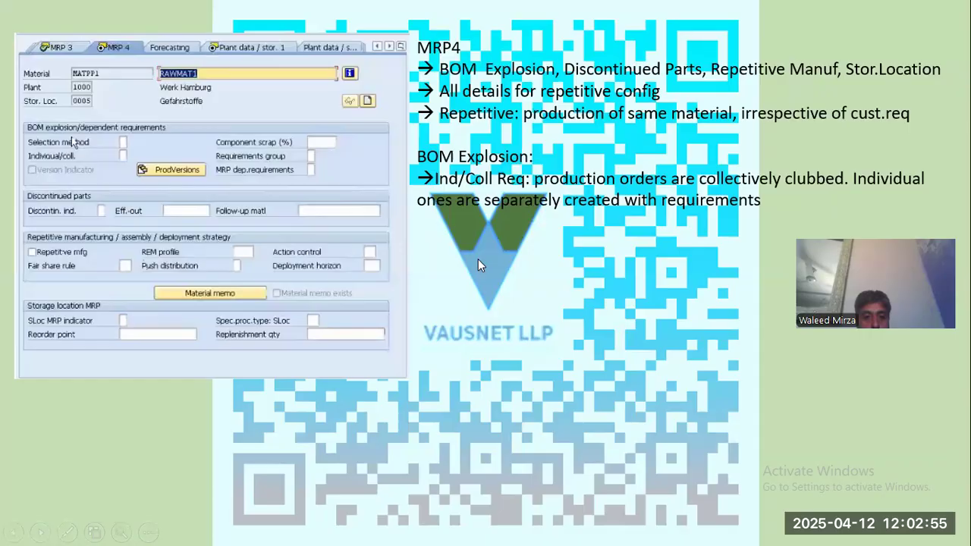
left_click(477, 252)
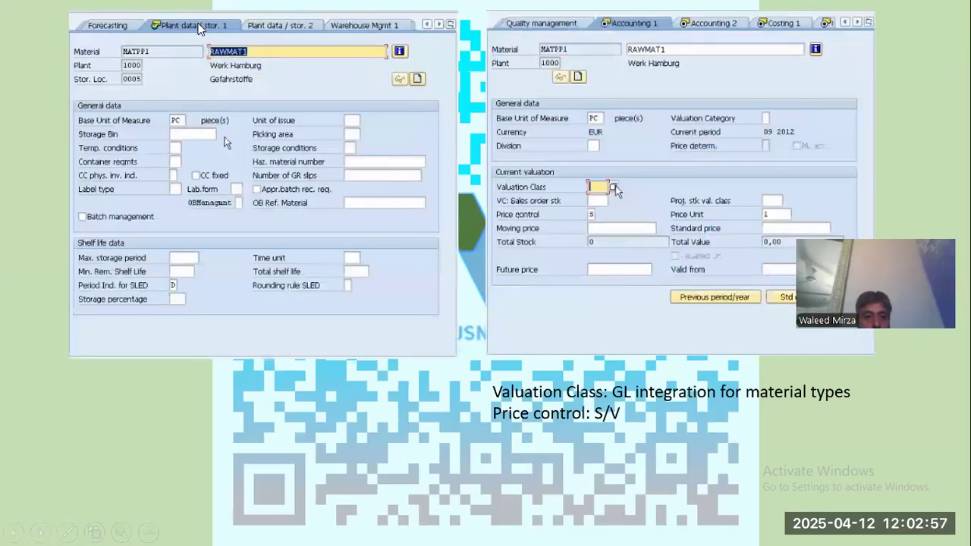
key("alt+Tab")
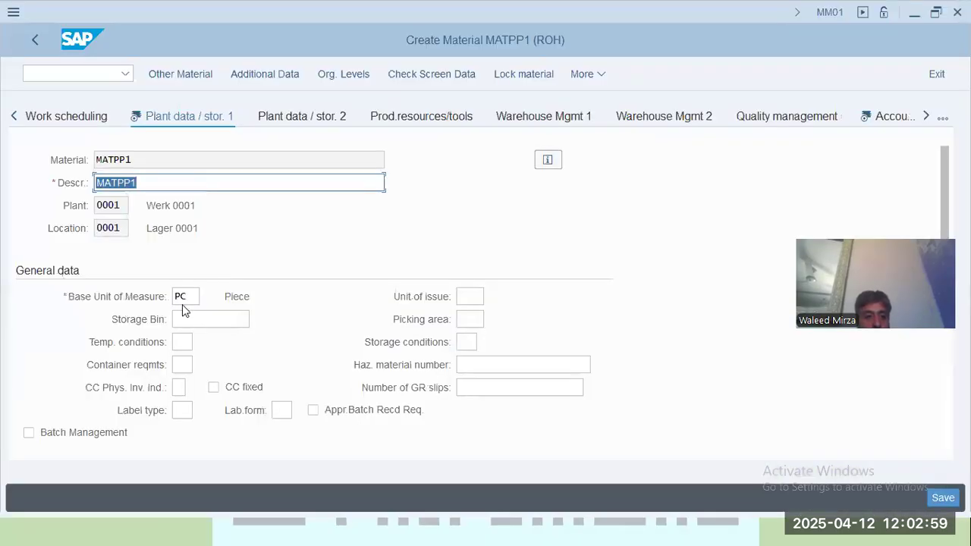
key("alt+Tab")
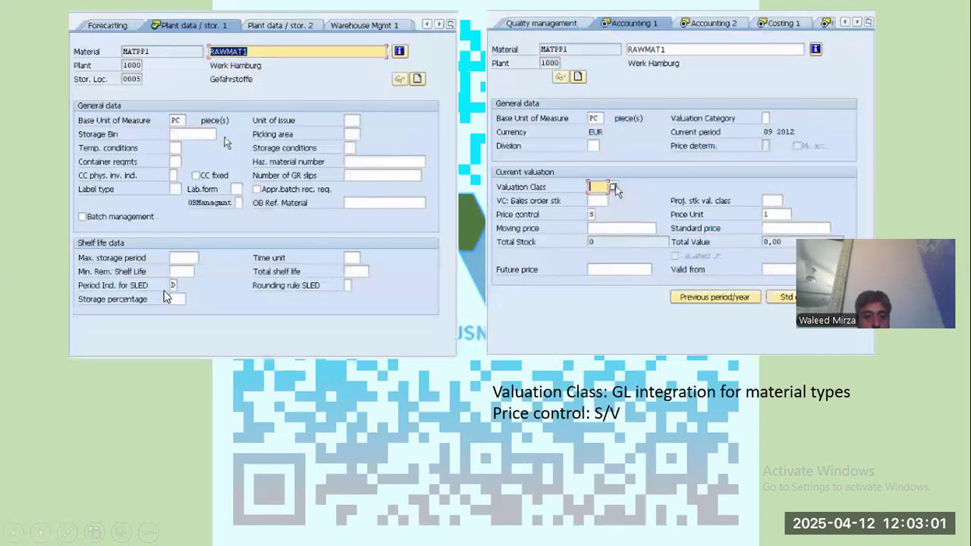
key("alt+Tab")
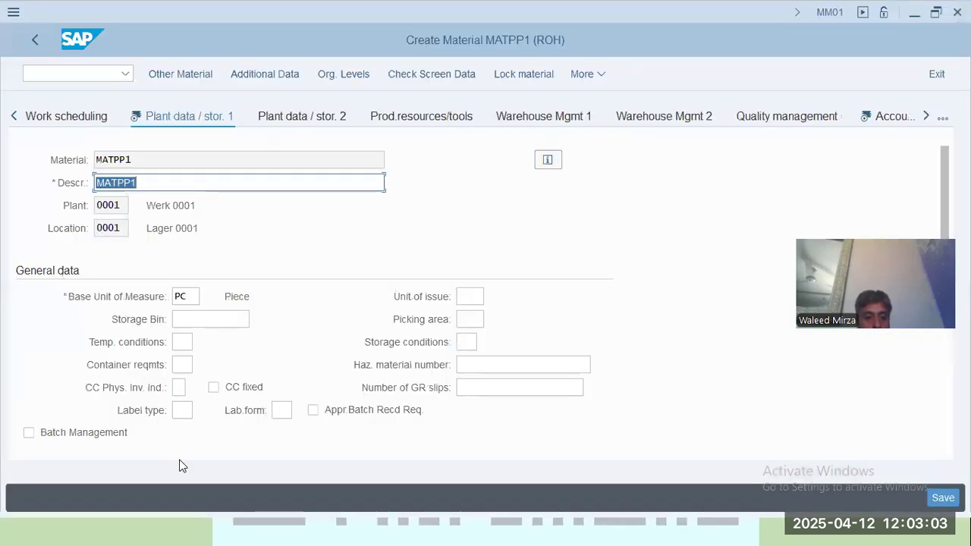
scroll(945, 343, "down", 10)
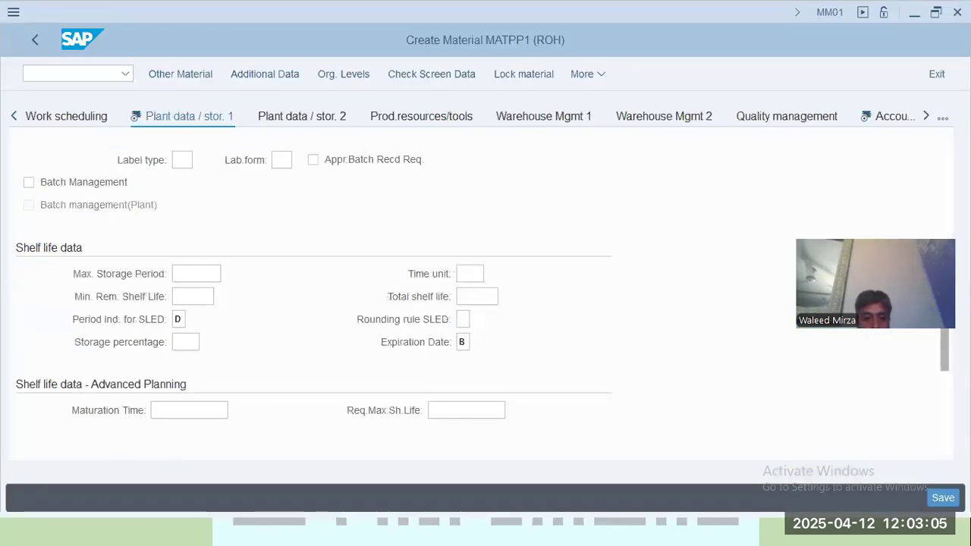
scroll(945, 342, "up", 5)
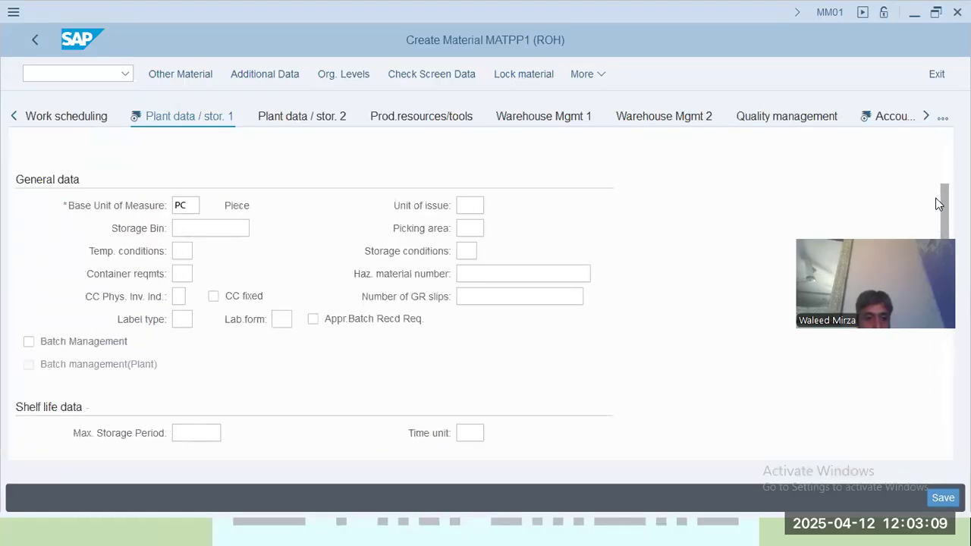
scroll(939, 213, "down", 3)
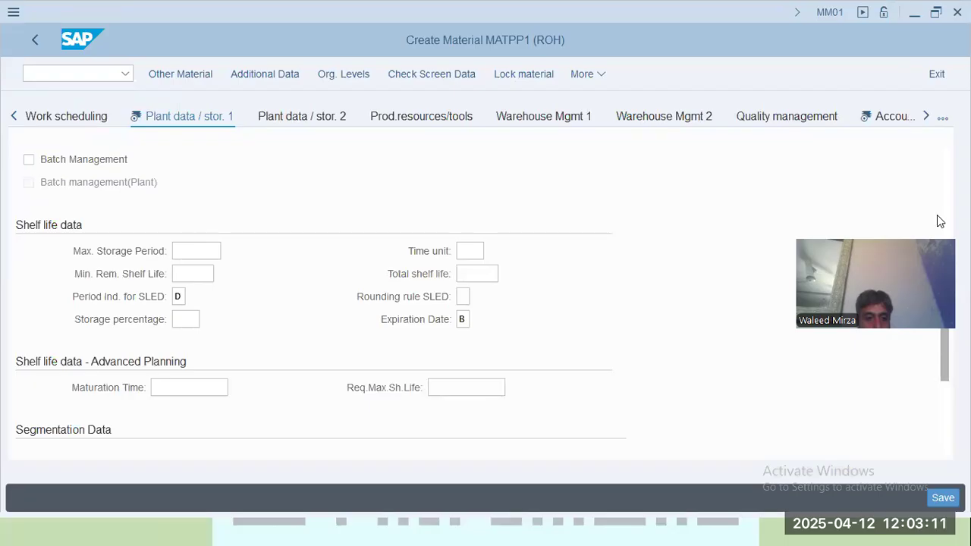
Look up the field help for the shelf life expiration date period indicator and review the rest of Plant data / stor. 1.
left_click(177, 297)
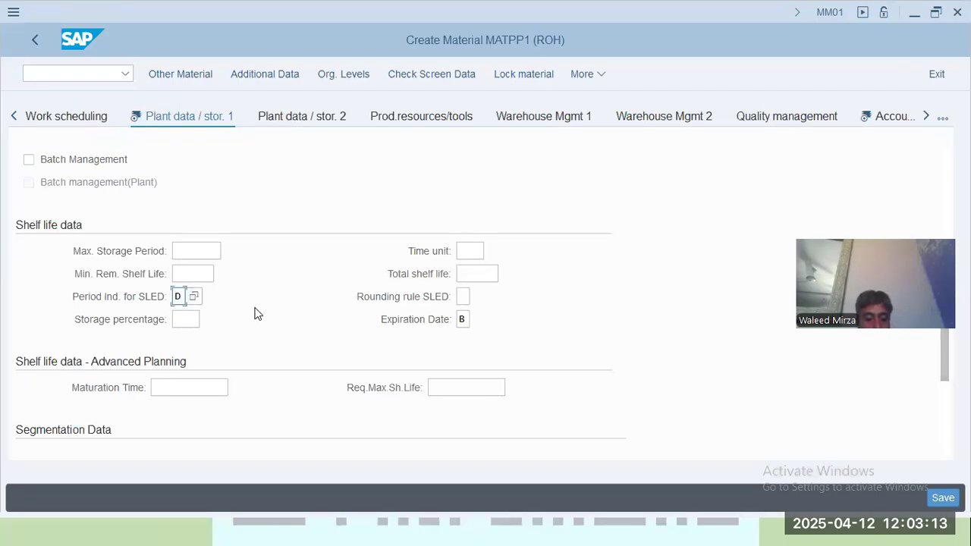
key("Return")
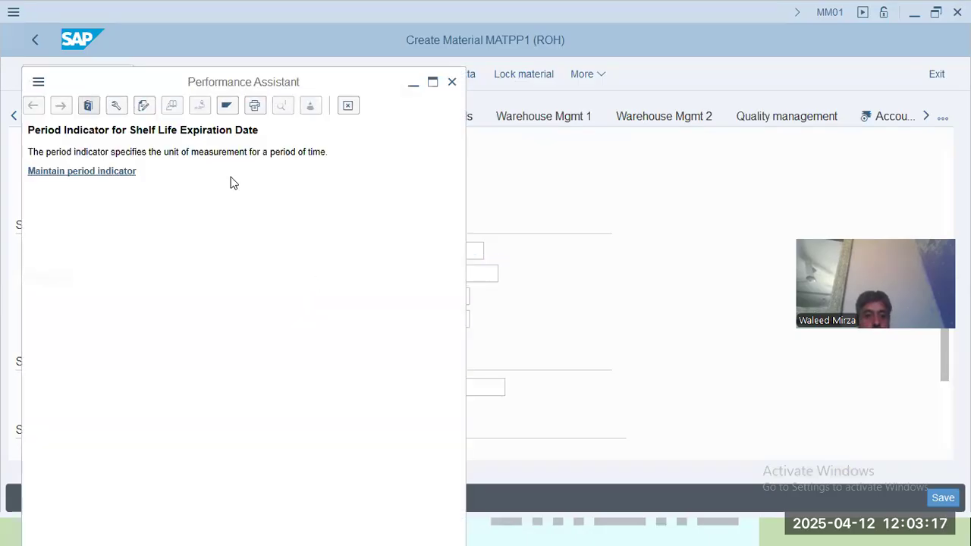
left_click(451, 83)
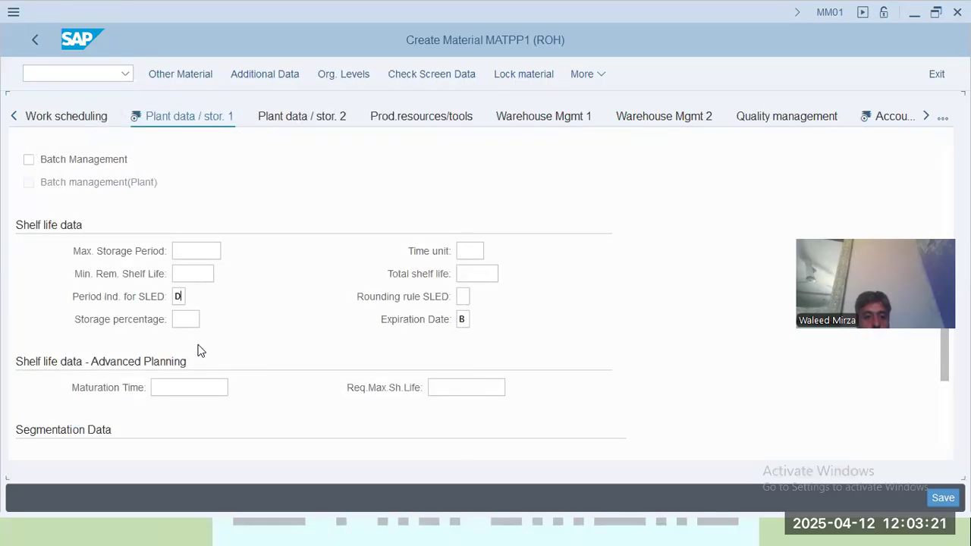
scroll(374, 354, "down", 3)
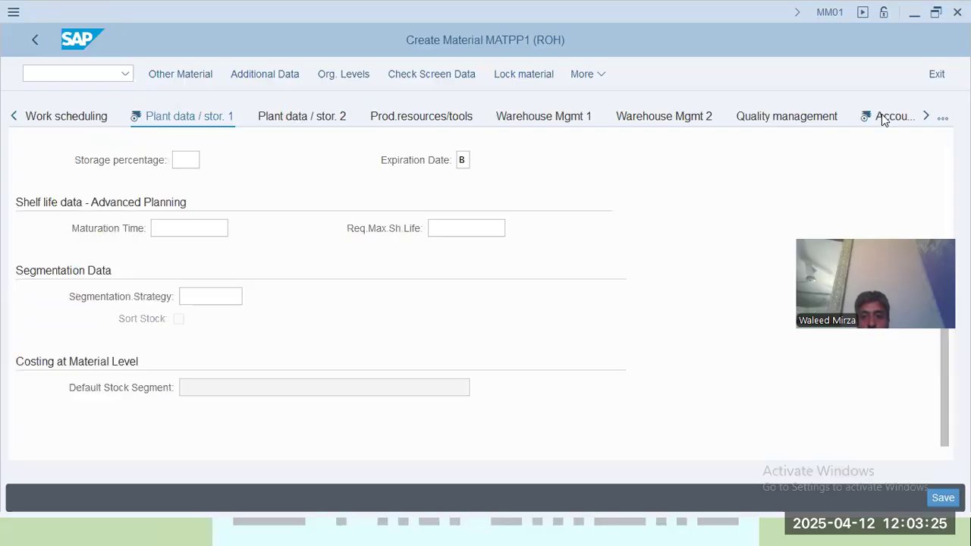
Check the PowerPoint slide on accounting, then examine the valuation class and price control in SAP's Accounting 1 view.
key("alt+Tab")
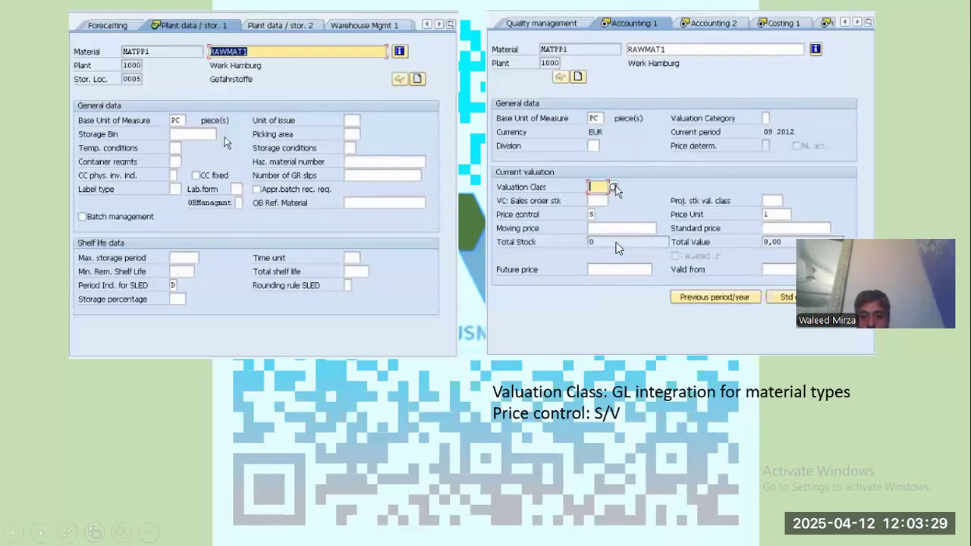
key("alt+Tab")
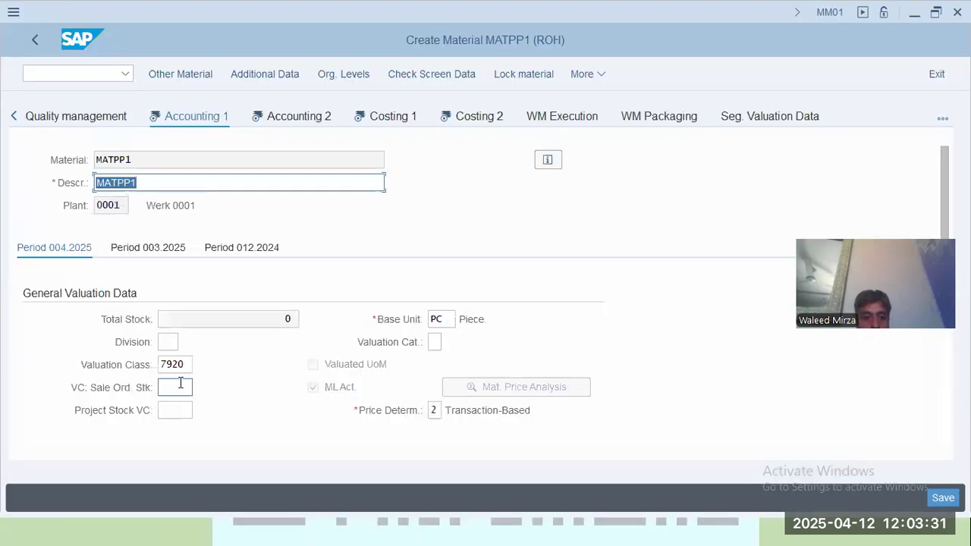
scroll(210, 377, "down", 5)
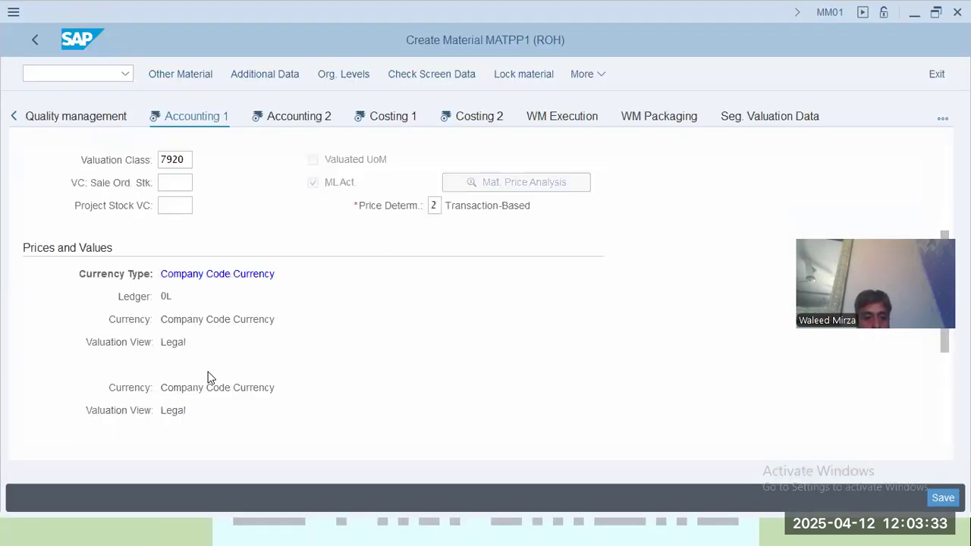
left_click(163, 387)
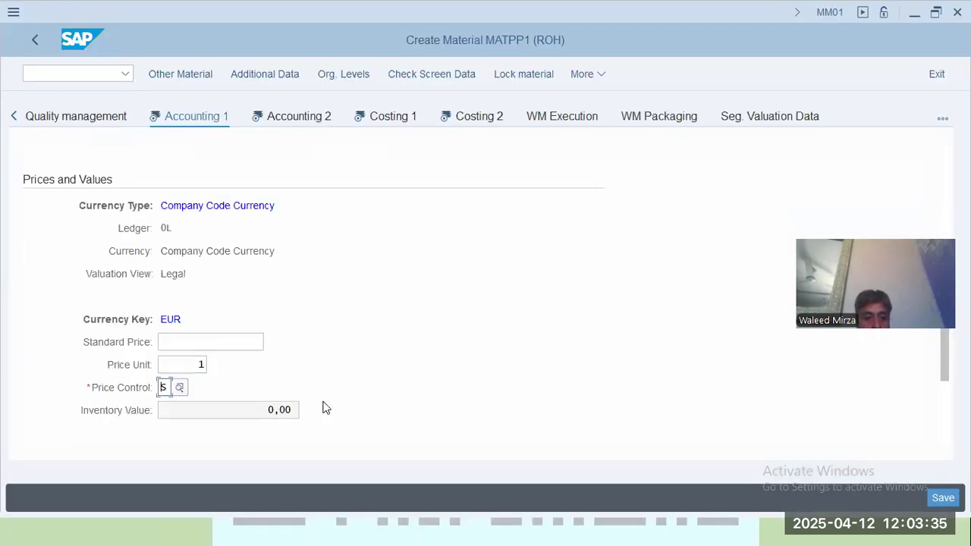
Switch to PowerPoint, advance the slide show to the Costing 1 and costing variants slide, and return to SAP.
key("alt+Tab")
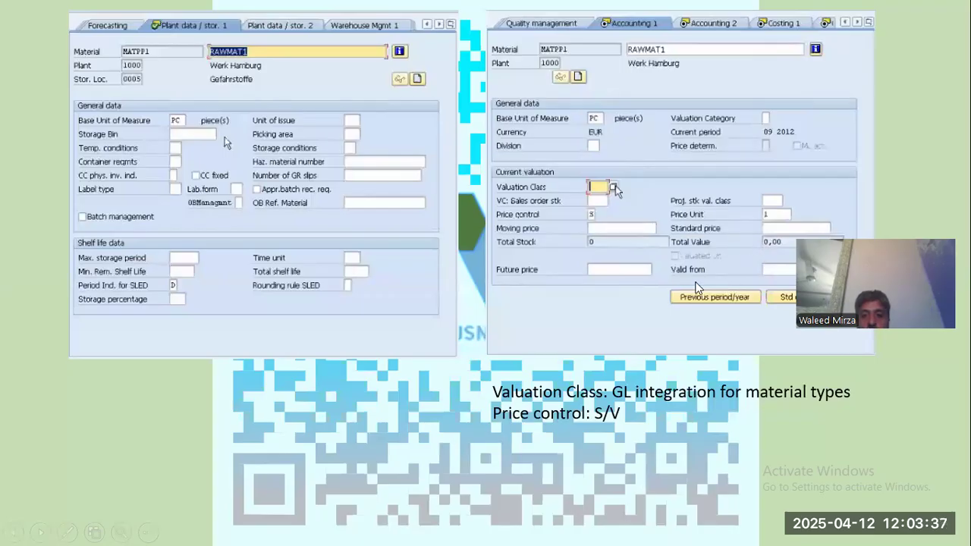
left_click(696, 287)
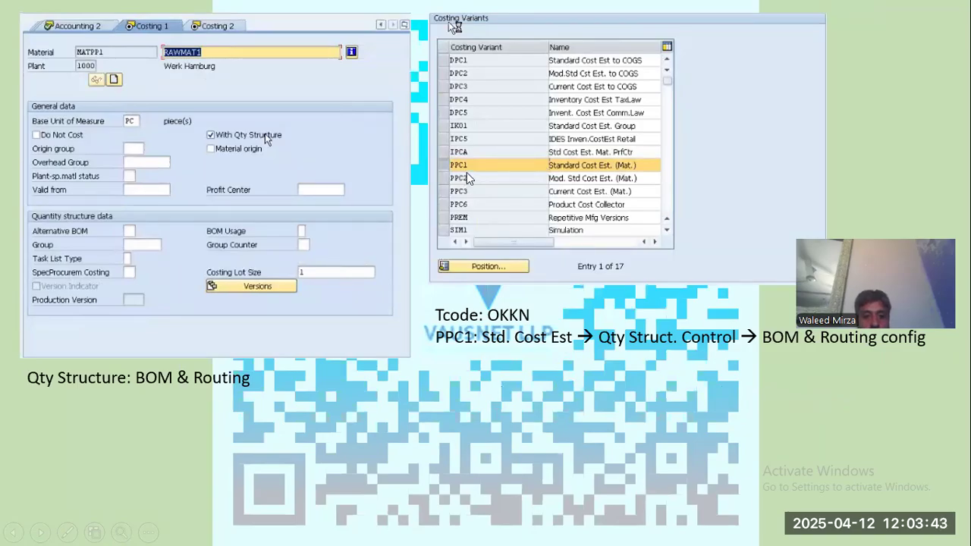
key("alt+Tab")
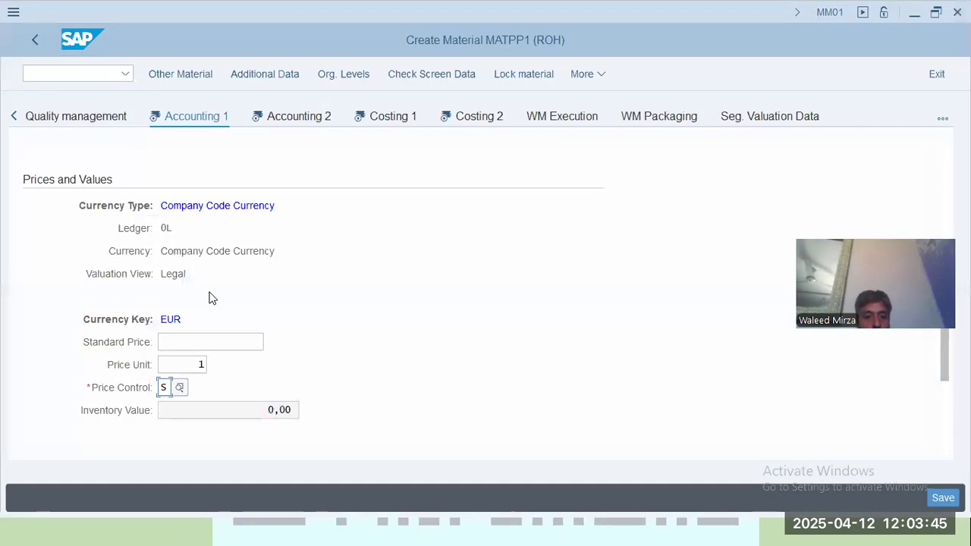
Set the standard price of MATPP1 to 100 EUR in the Accounting 1 view.
left_click(316, 122)
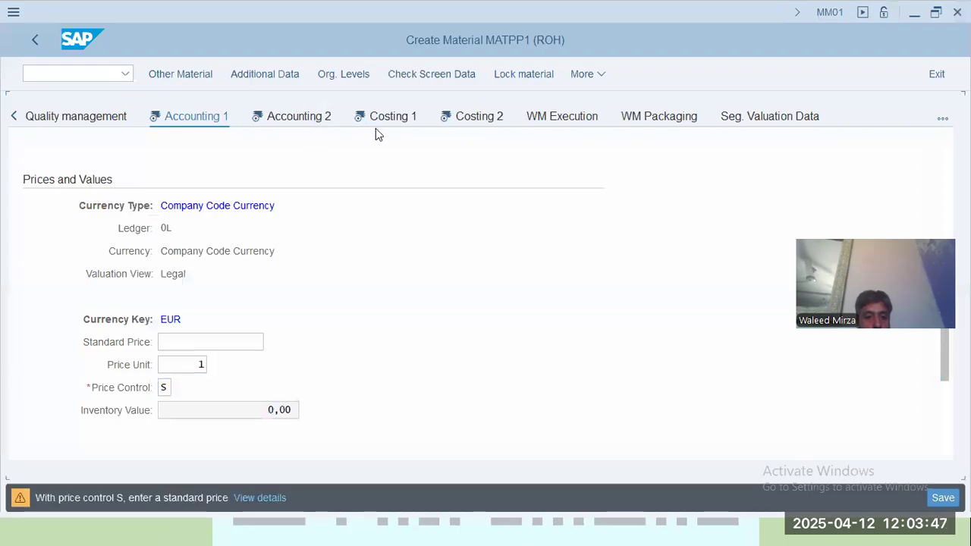
left_click(201, 342)
type("10")
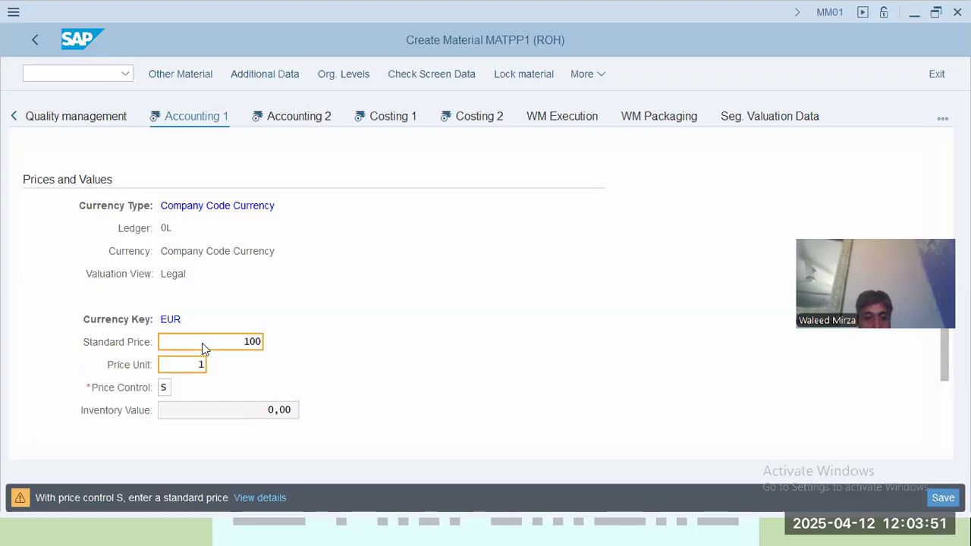
type("0")
key("Return")
Examine the valuation class, price determination and price fields in the Accounting 1 view.
double_click(183, 294)
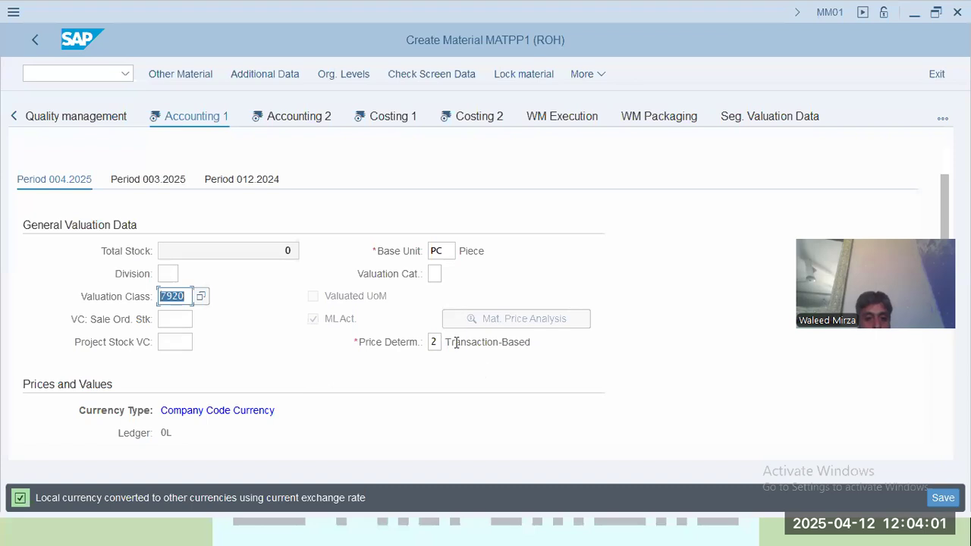
left_click(445, 342)
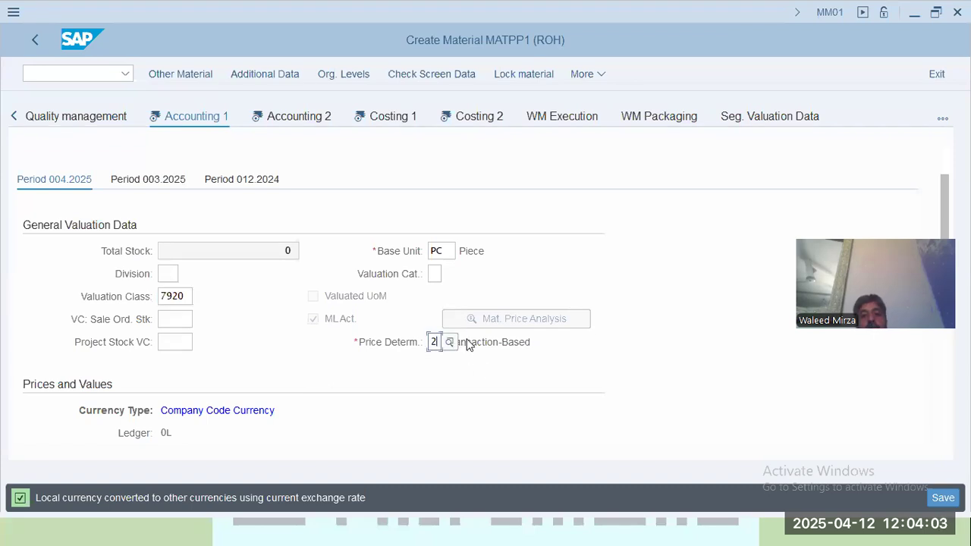
left_click_drag(466, 342, 582, 362)
left_click(499, 351)
left_click_drag(465, 342, 589, 347)
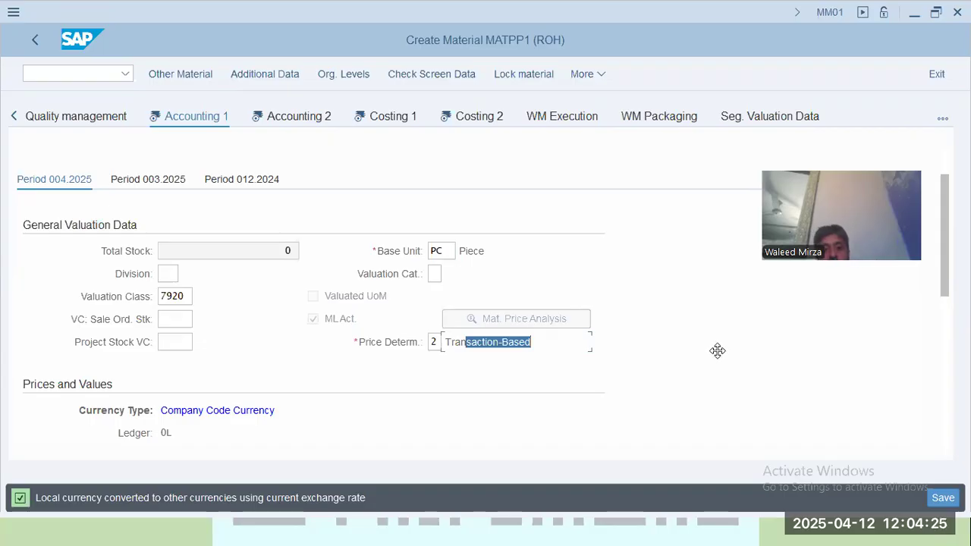
scroll(717, 350, "down", 5)
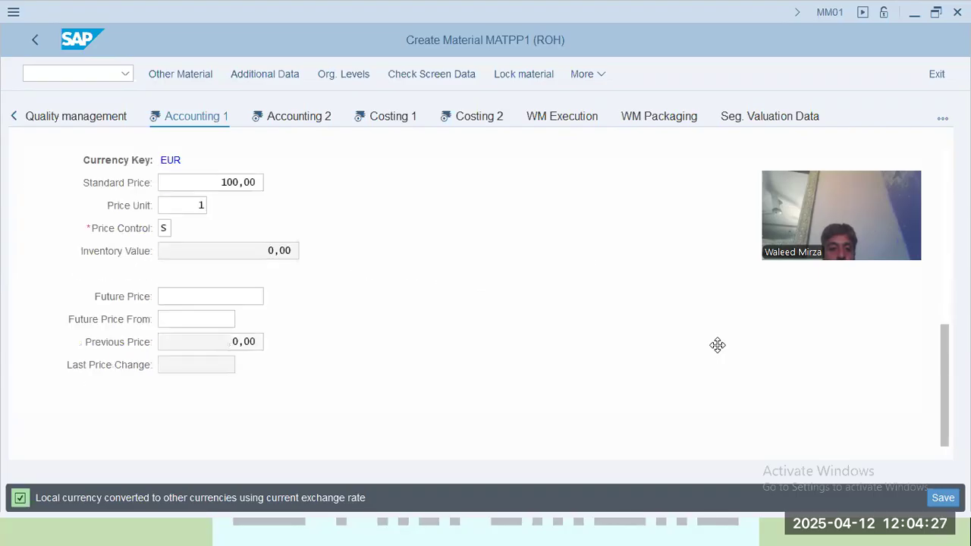
scroll(718, 345, "up", 5)
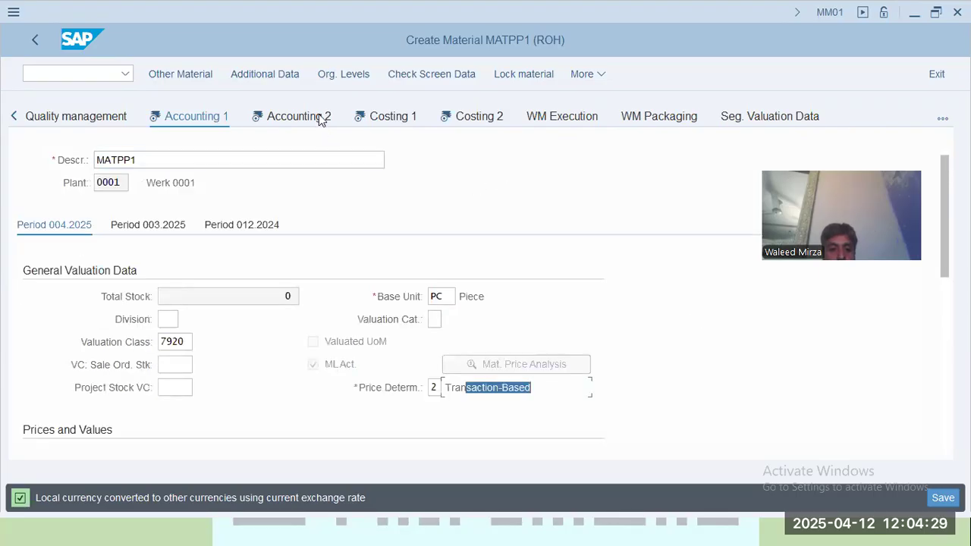
Continue through Accounting 2 to Costing 1 and review the general data, quantity structure and costing lot size fields.
left_click(370, 124)
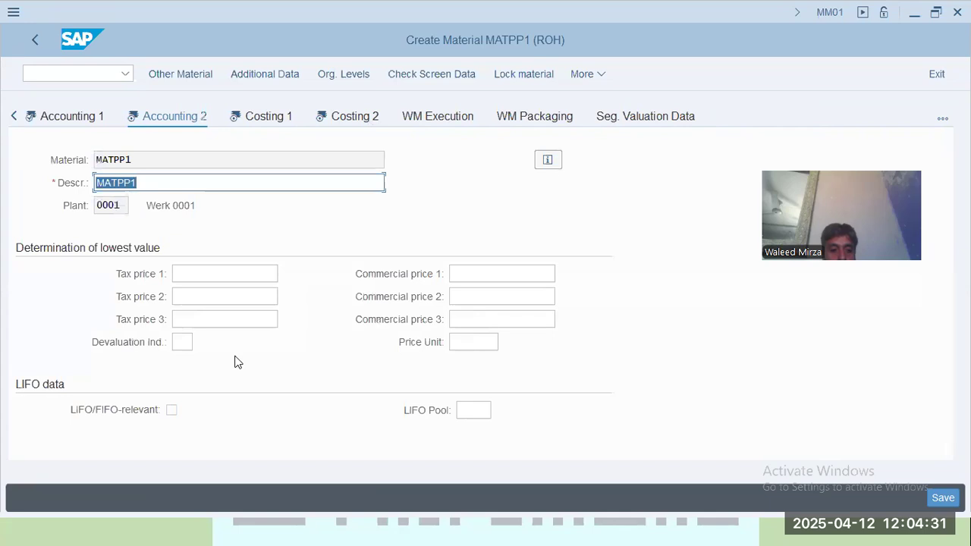
left_click(281, 124)
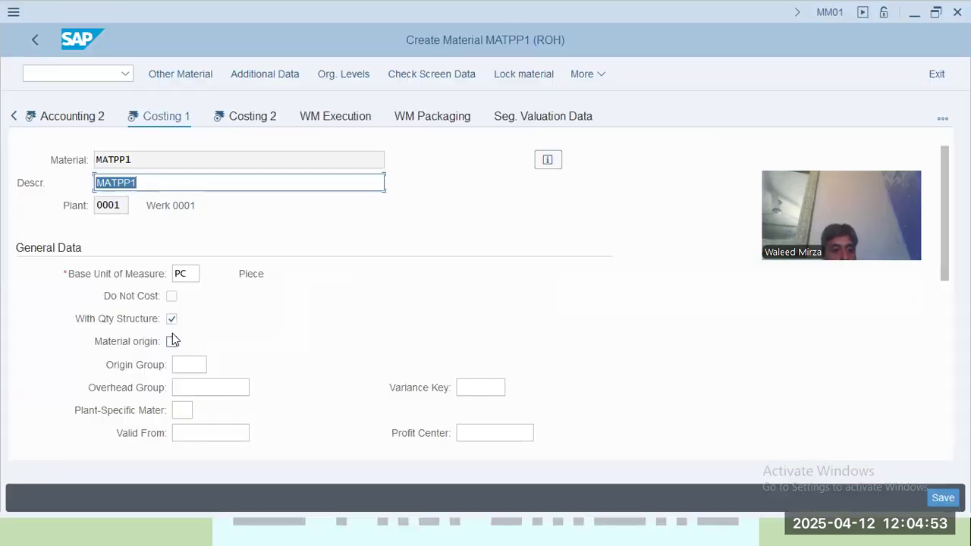
left_click(195, 389)
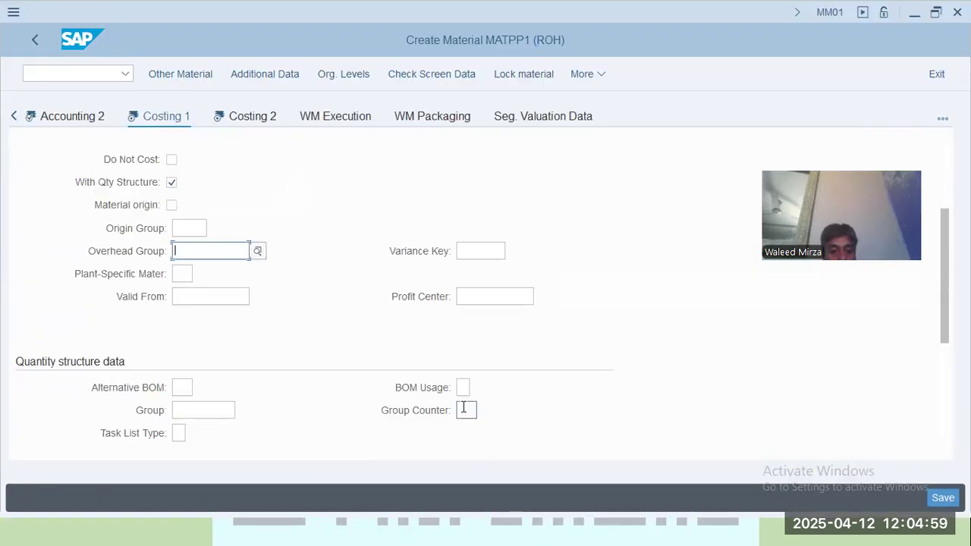
scroll(463, 407, "down", 1)
left_click(474, 388)
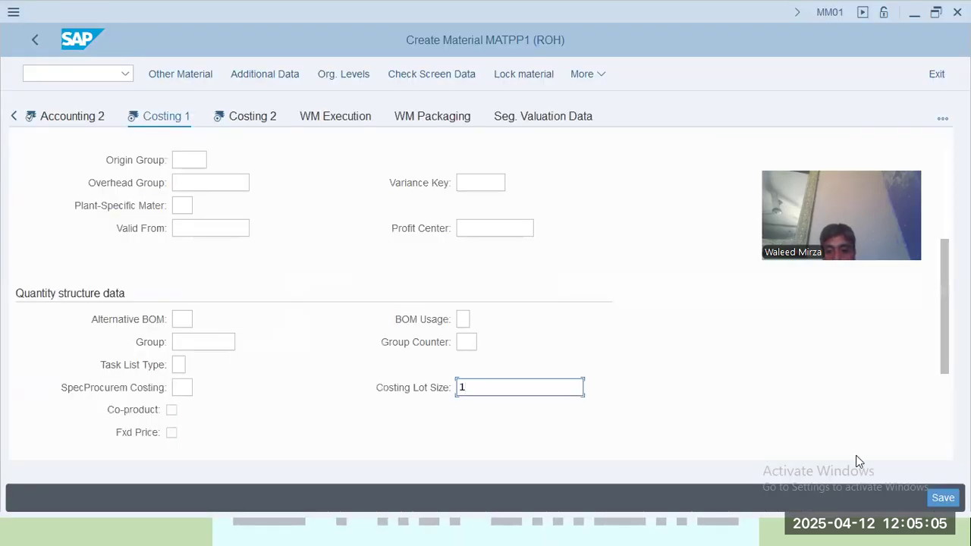
Save material MATPP1 without assigning a profit center.
left_click(941, 498)
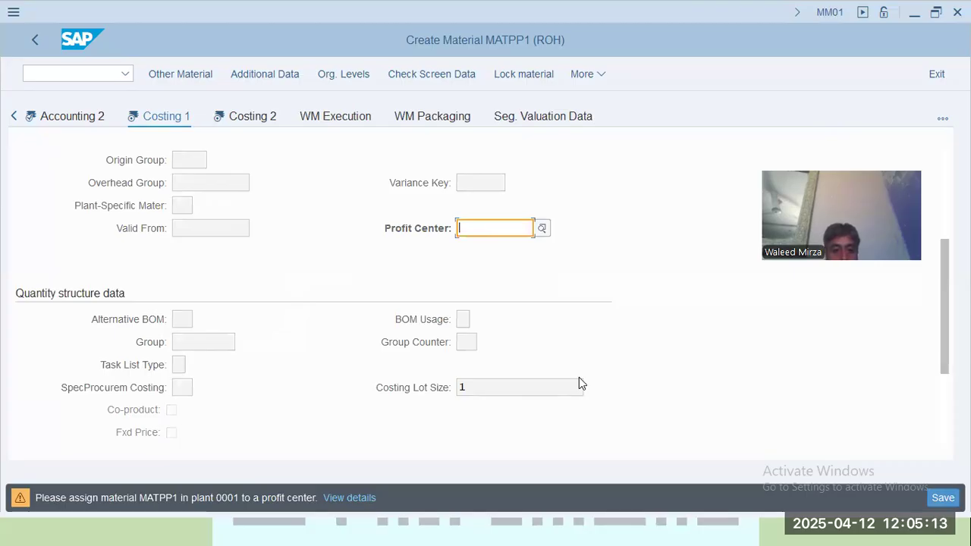
key("Return")
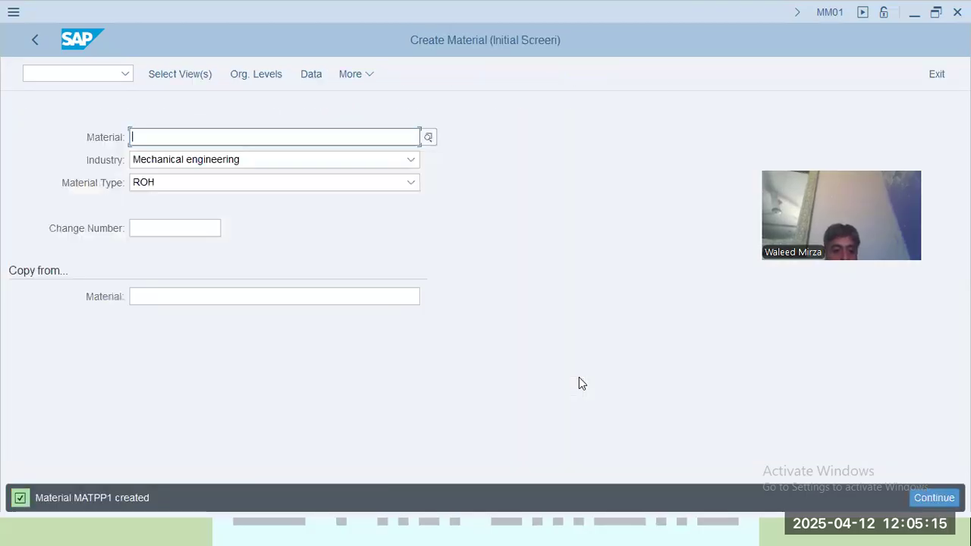
Run transaction OKKN, open the details of costing variant PPC1 and examine its control and quantity structure settings.
left_click(85, 74)
type("/n")
key("Return")
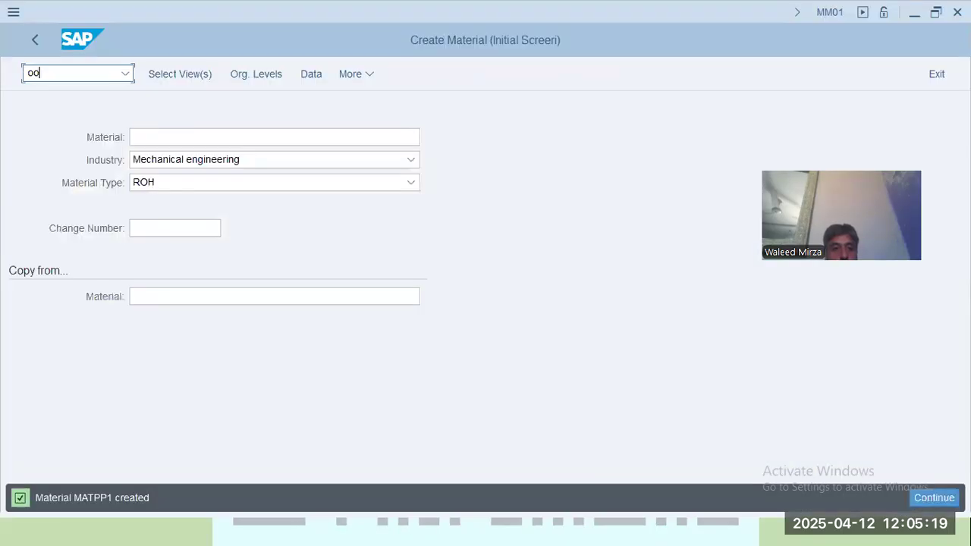
type("/n okkn")
key("Return")
left_click(59, 294)
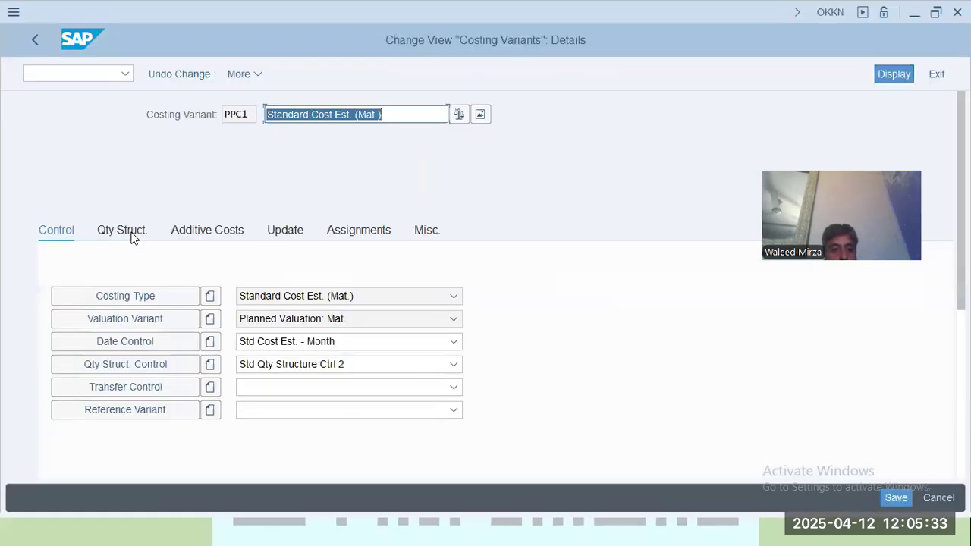
left_click(124, 230)
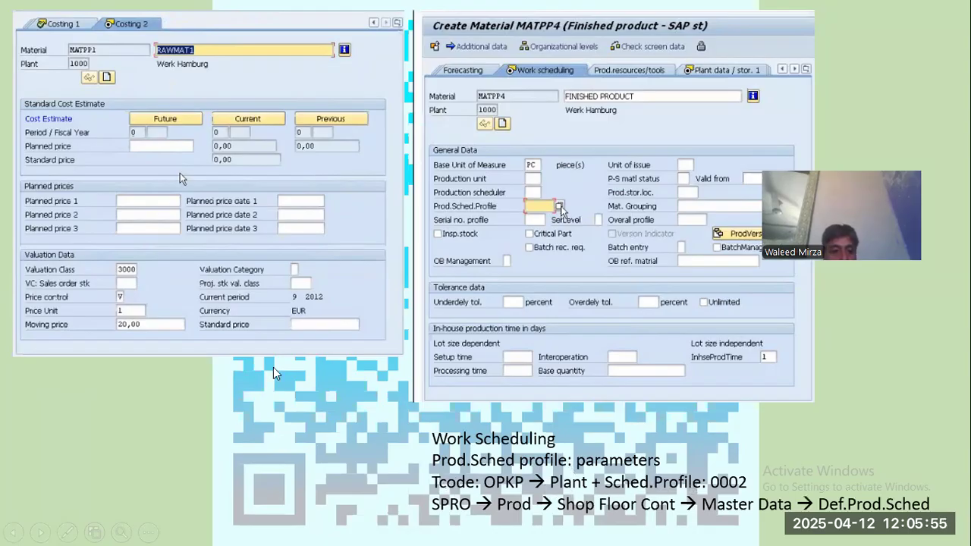
Return from PowerPoint to SAP, run transaction MM02 and bring up the view selection for material MATPP1.
key("alt+Tab")
left_click(83, 72)
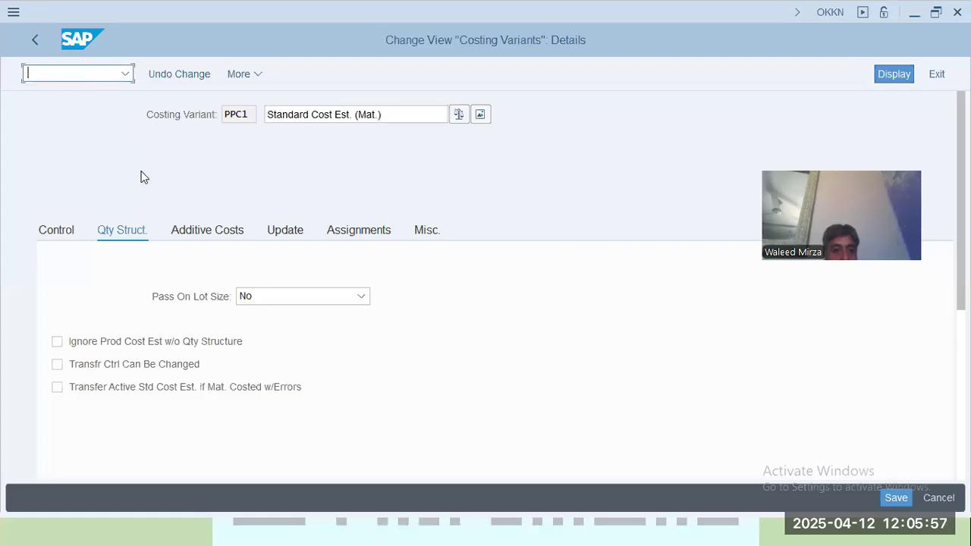
type("/n mm02")
key("Return")
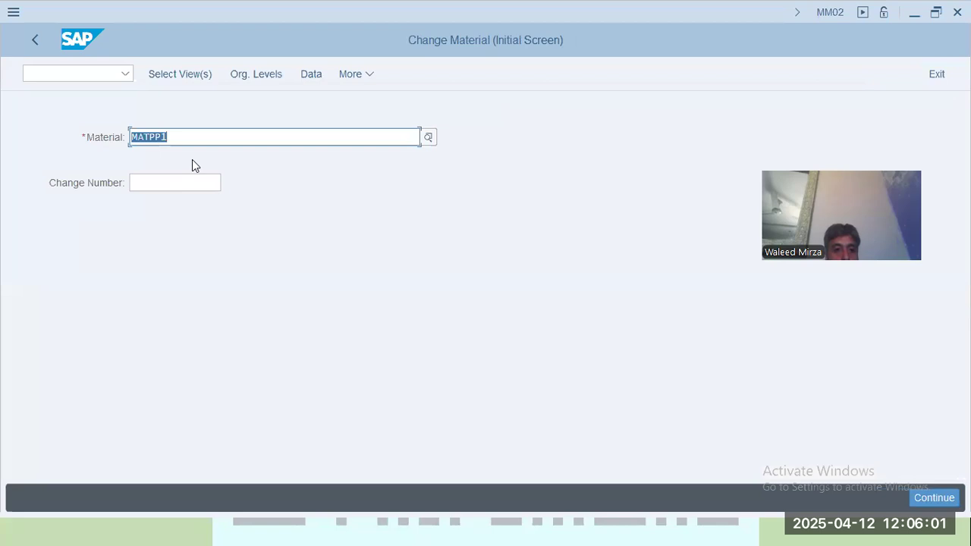
left_click(182, 78)
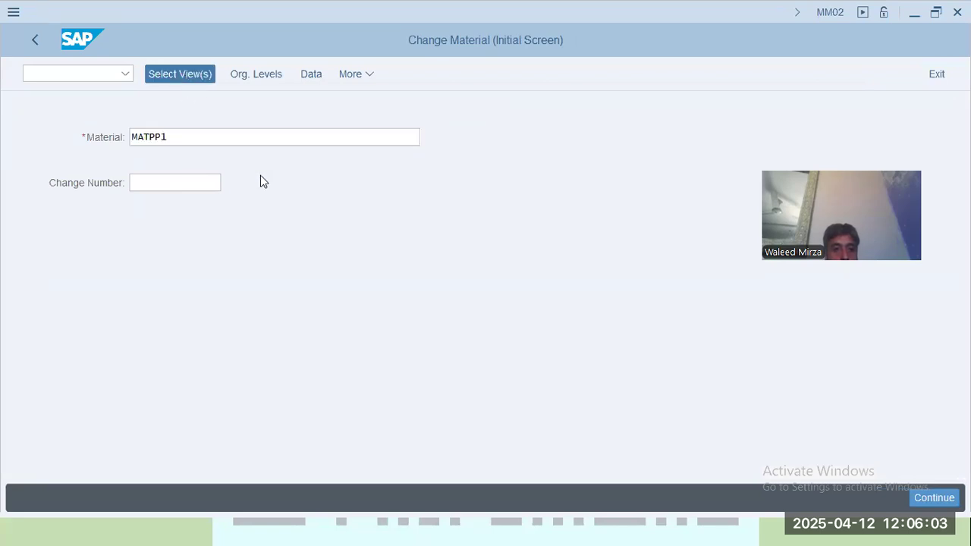
Check the costing slide in PowerPoint, then open the Costing 2 view of MATPP1 for plant 0001 in SAP.
key("alt+Tab")
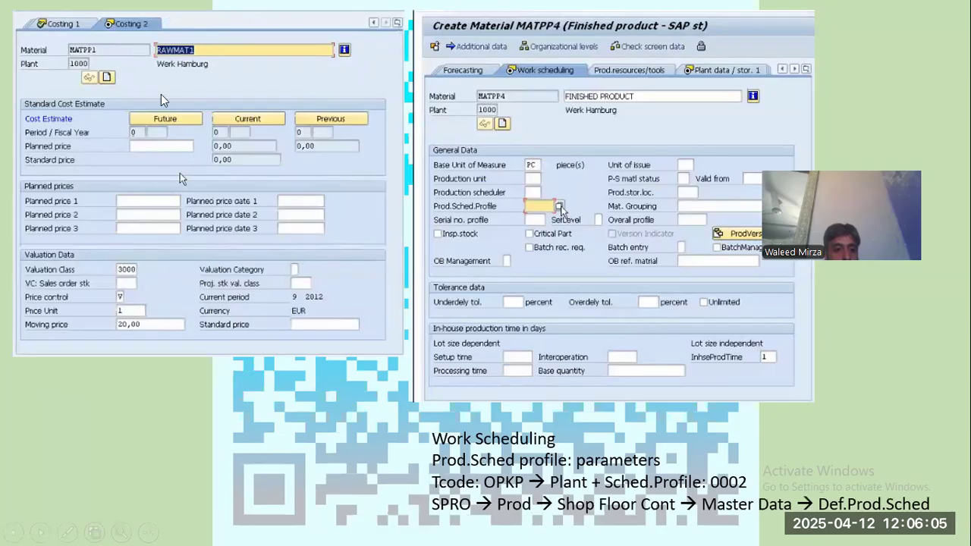
key("alt+Tab")
scroll(347, 390, "down", 3)
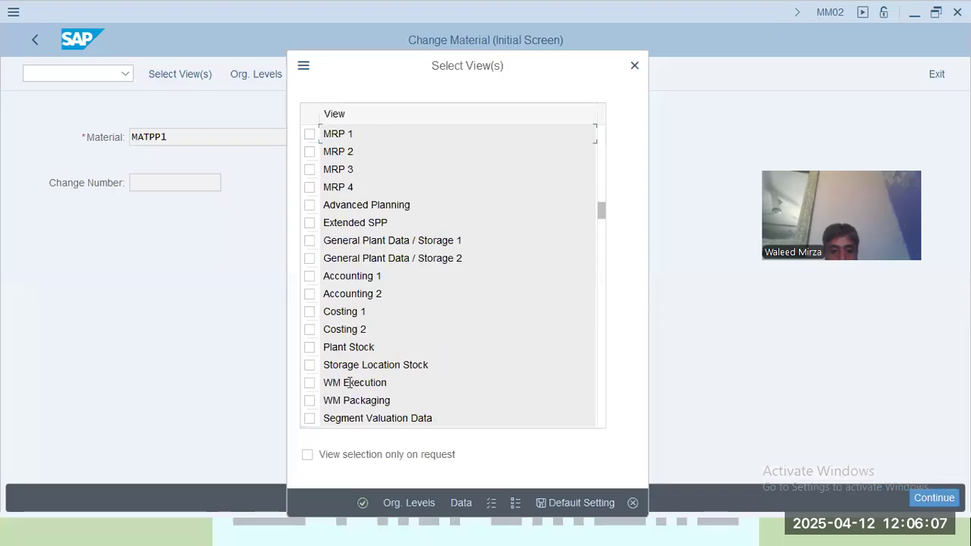
left_click(388, 498)
type("1000")
key("Return")
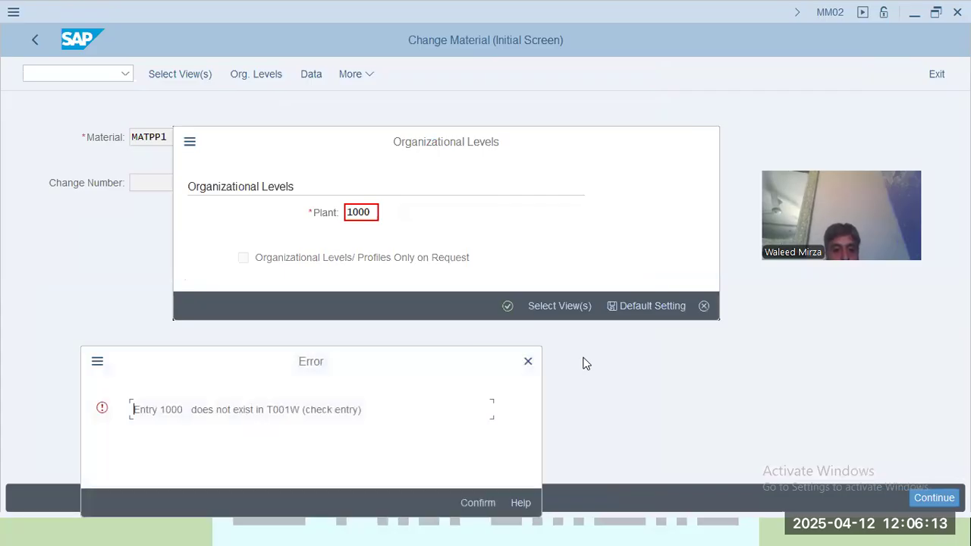
key("Return")
type("000")
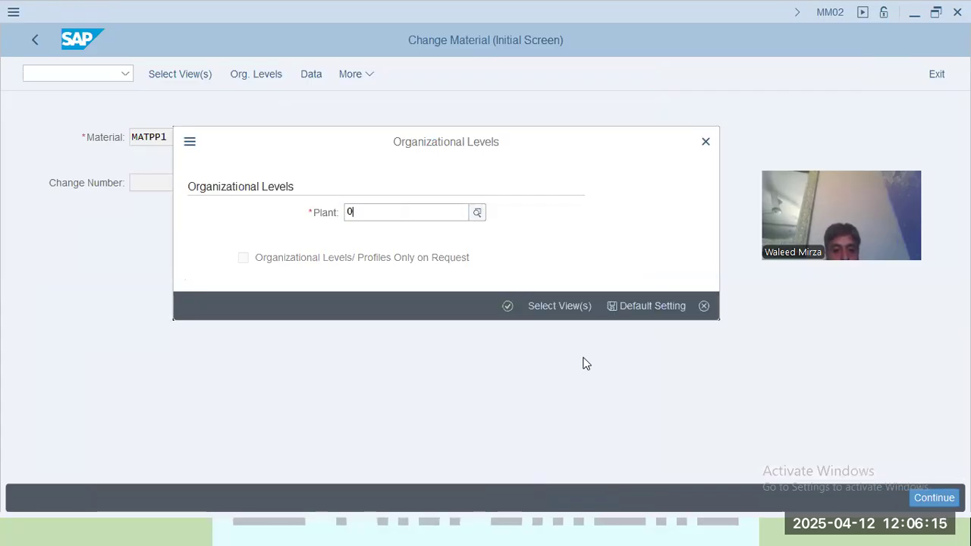
type("1")
key("Return")
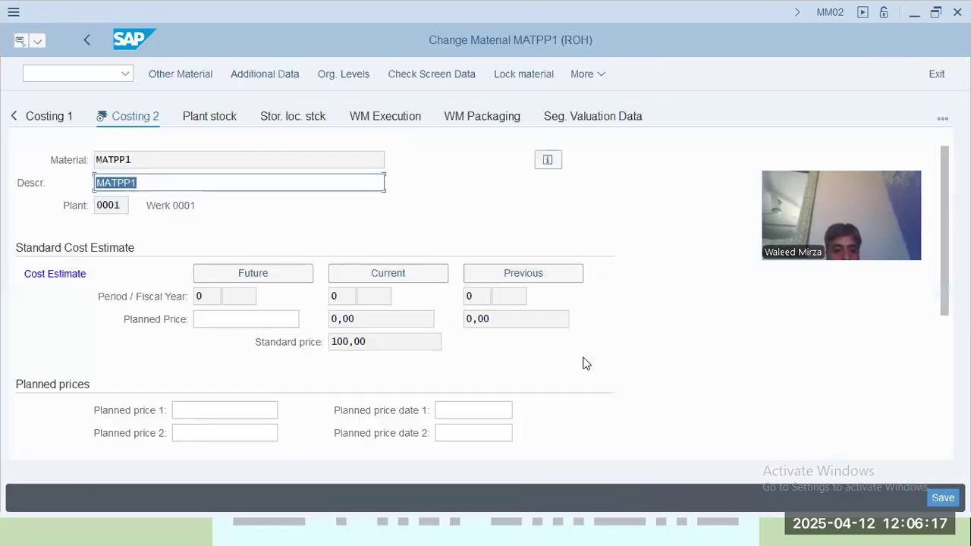
Set the valuation class of material MATPP1 to 3000, as on the PowerPoint costing slide.
scroll(531, 377, "down", 3)
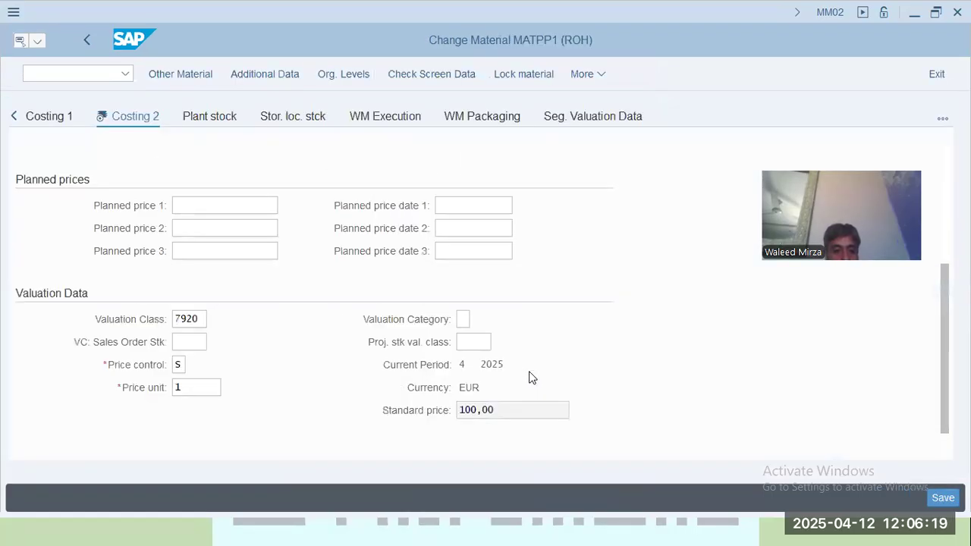
left_click(200, 319)
left_click_drag(198, 318, 141, 316)
type("30")
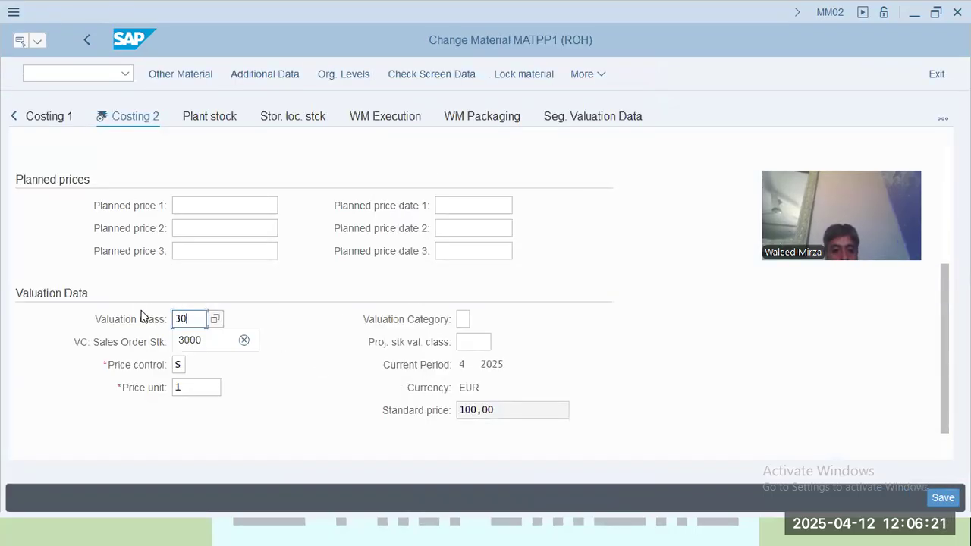
type("00")
key("alt+Tab")
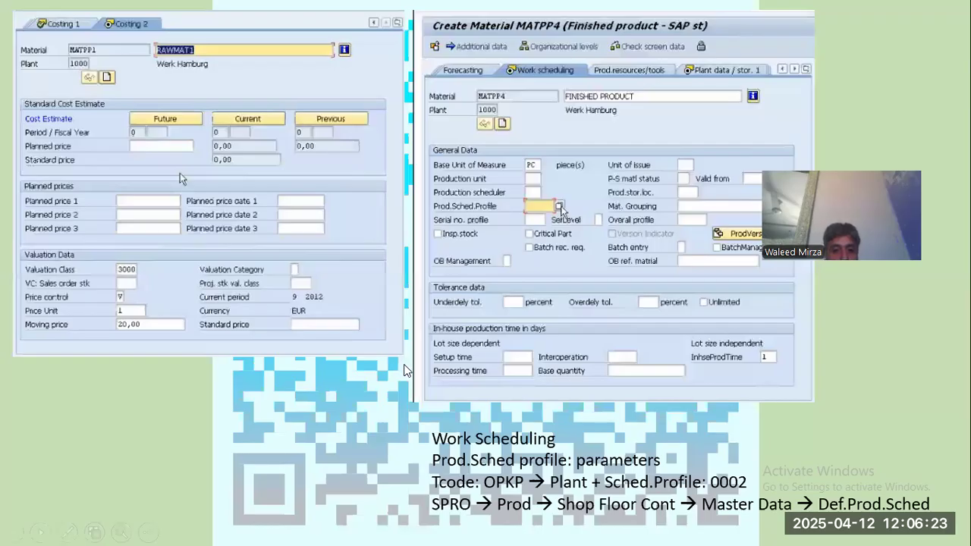
Set the price control of MATPP1 to V in SAP, comparing the valuation data with the PowerPoint slide.
key("alt+Tab")
left_click(181, 364)
type("V")
key("Tab")
key("alt+Tab")
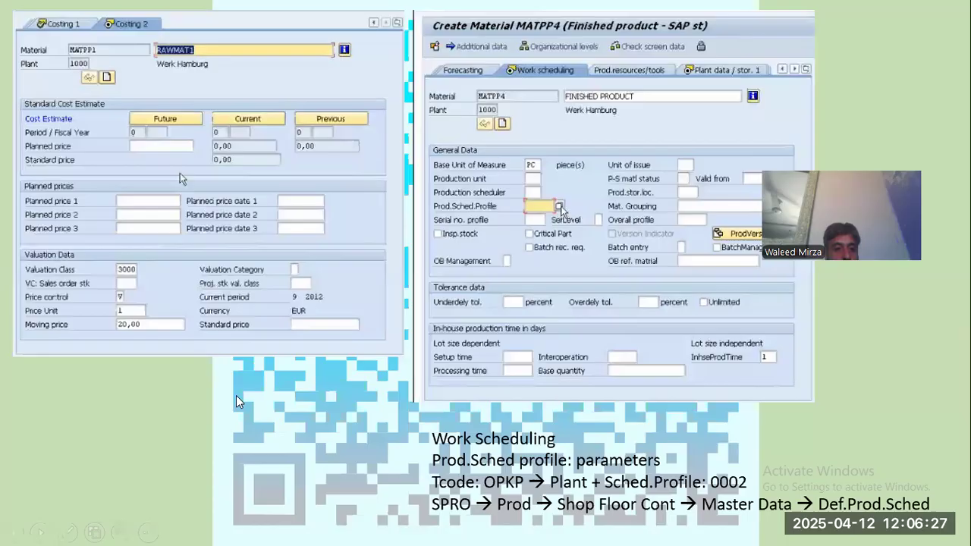
key("alt+Tab")
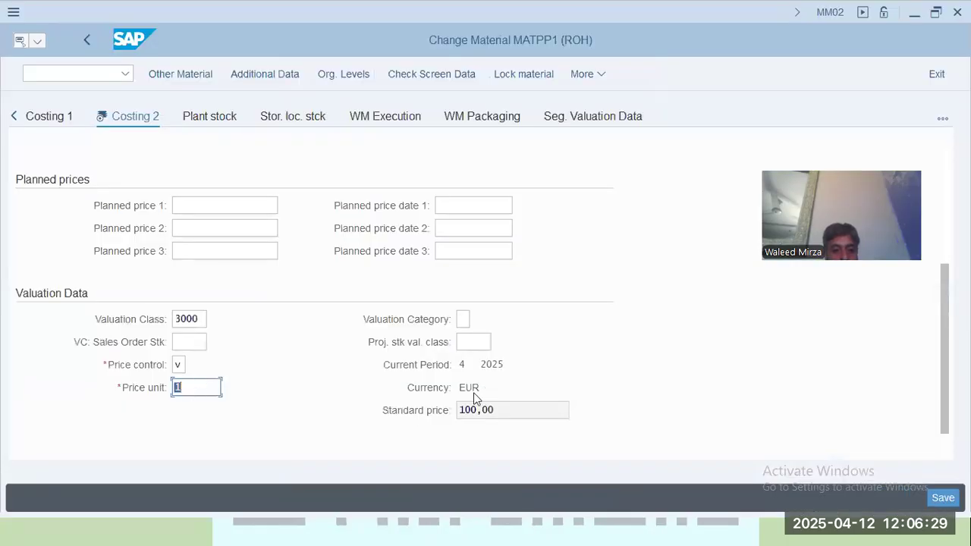
scroll(423, 402, "down", 1)
key("alt+Tab")
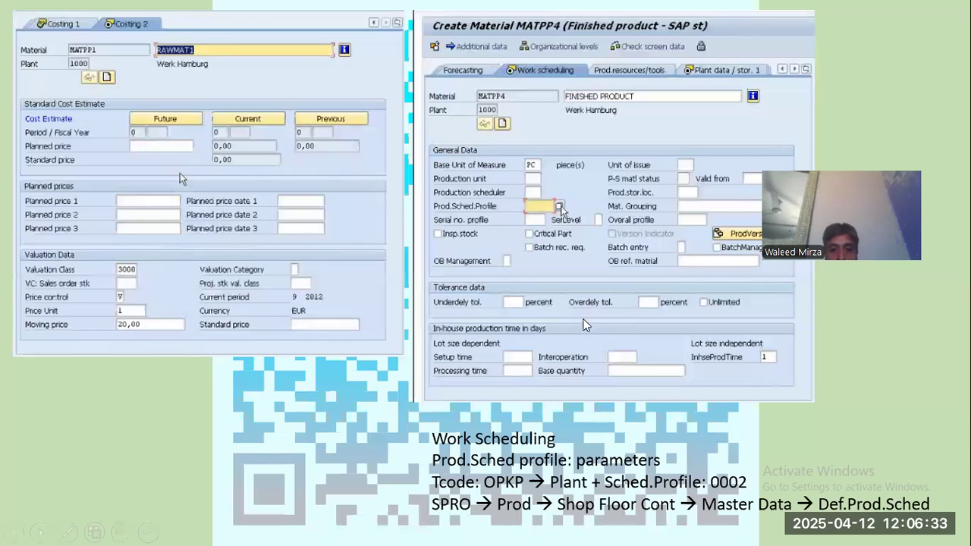
key("alt+Tab")
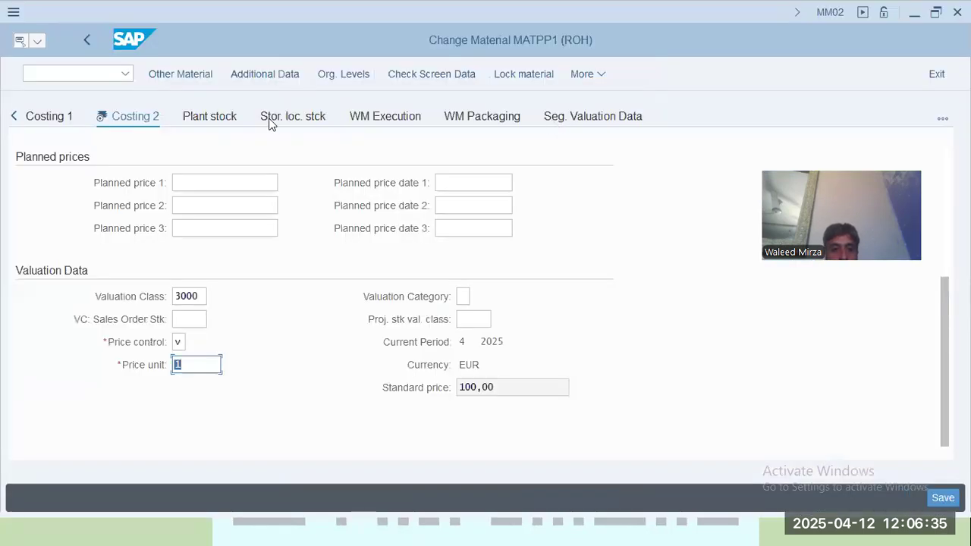
Confirm the valuation entries and look through the list of available views of MATPP1 for Work Scheduling.
left_click(14, 116)
left_click(14, 116)
left_click(13, 116)
left_click(14, 116)
left_click(13, 116)
left_click(14, 116)
left_click(13, 116)
left_click(14, 116)
left_click(14, 116)
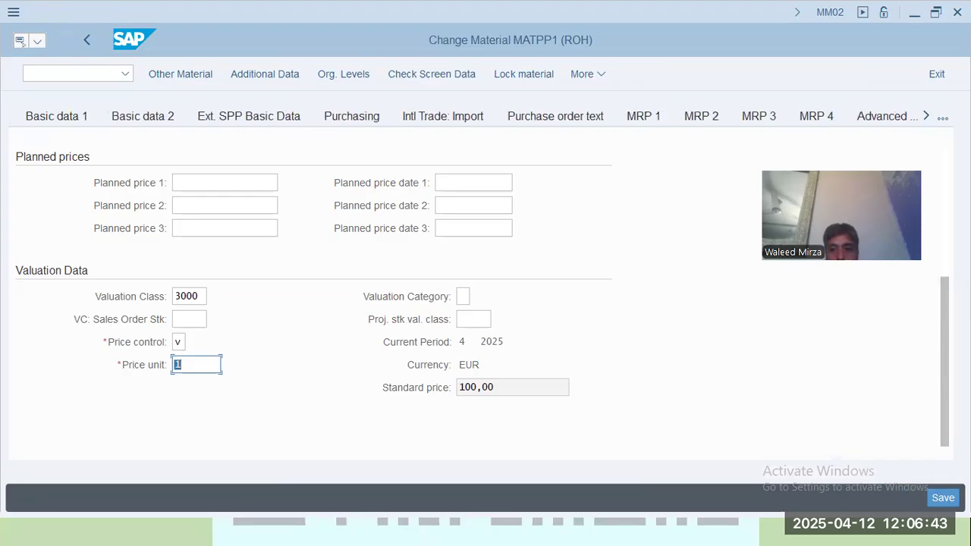
key("Return")
left_click(942, 120)
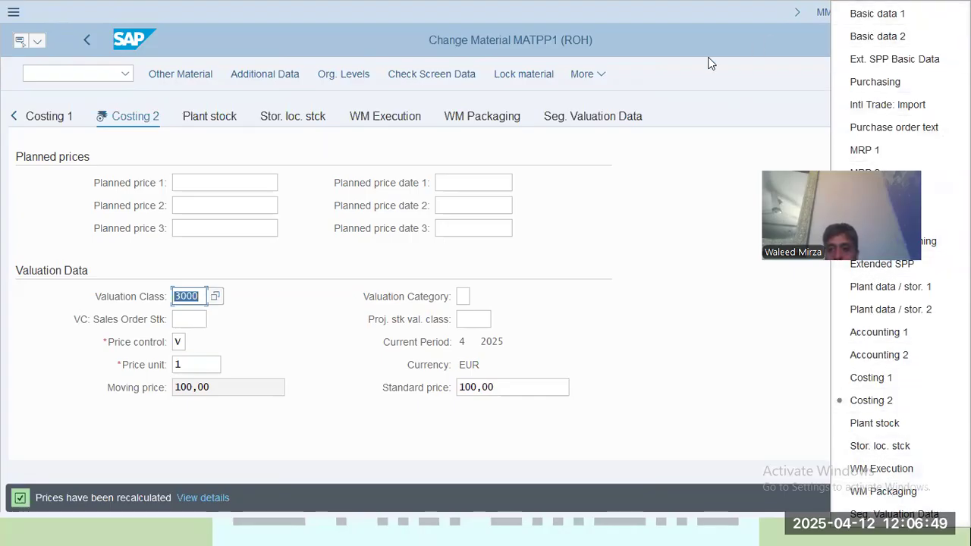
left_click(685, 70)
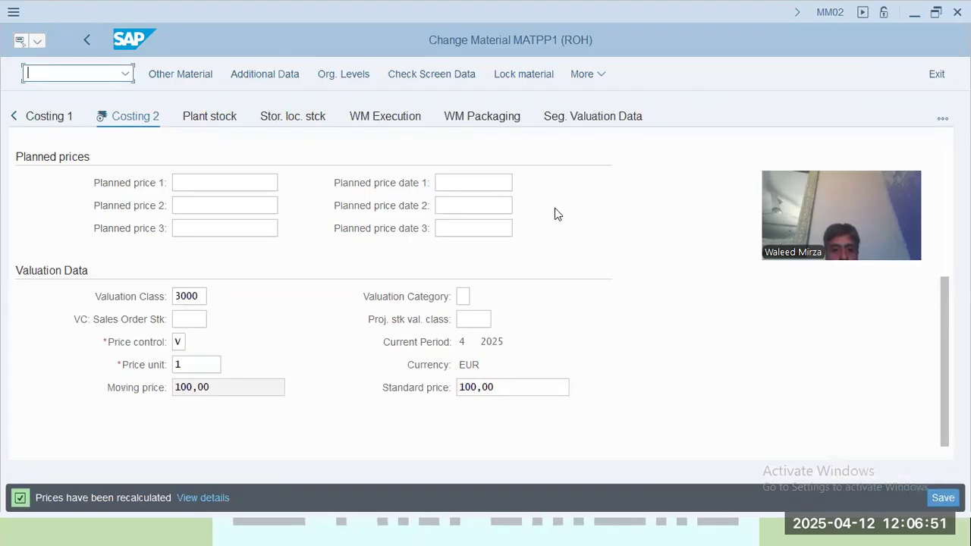
Check the PowerPoint slide, then in SAP set the valuation class to 7920 and save material MATPP1.
key("alt+Tab")
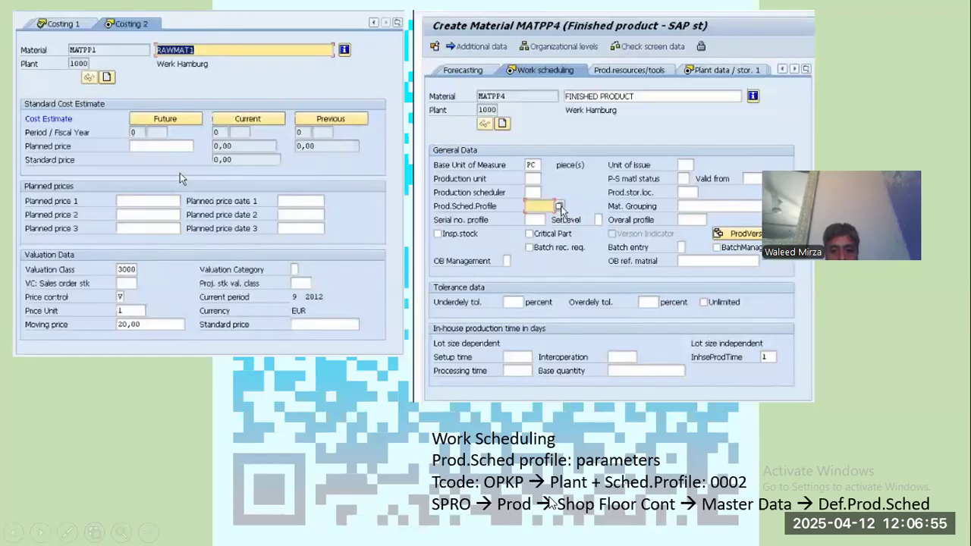
key("alt+Tab")
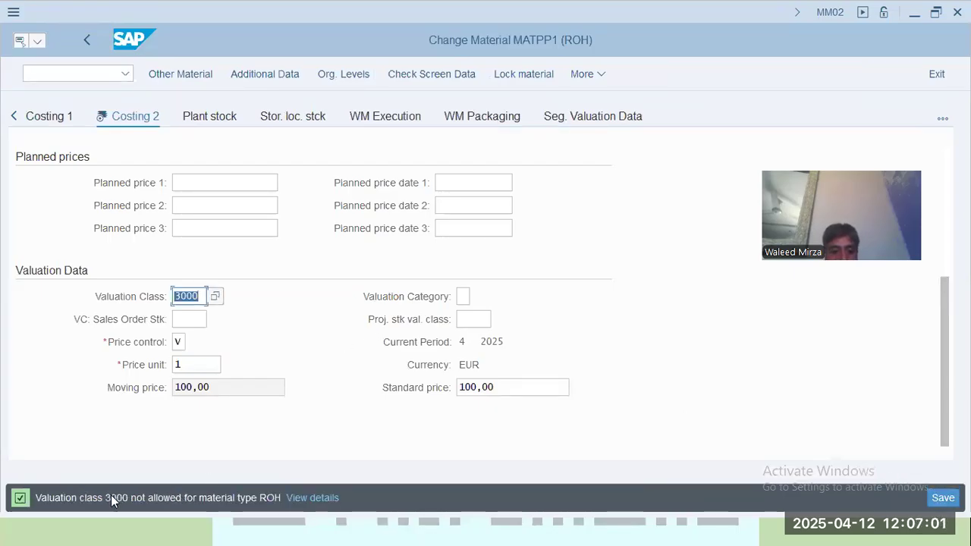
type("7920")
key("Tab")
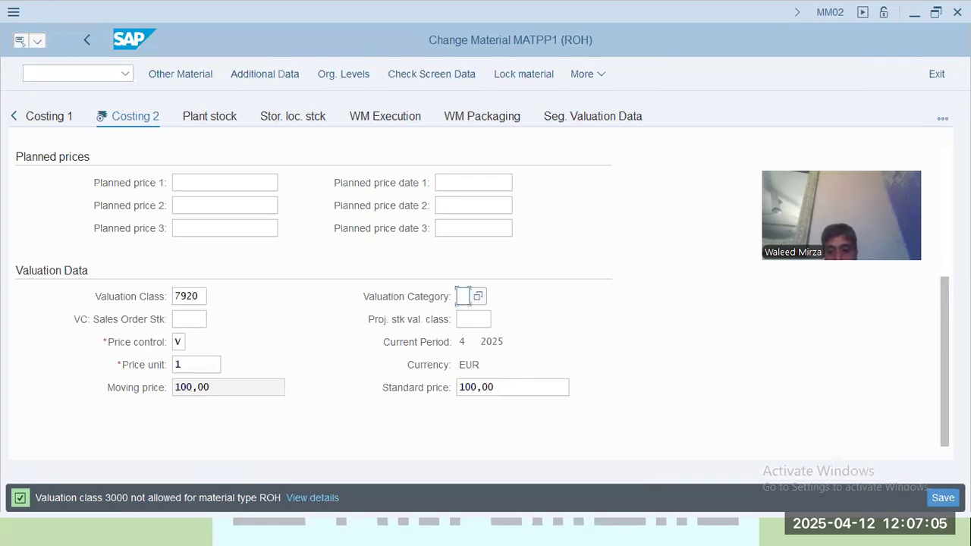
key("ctrl+s")
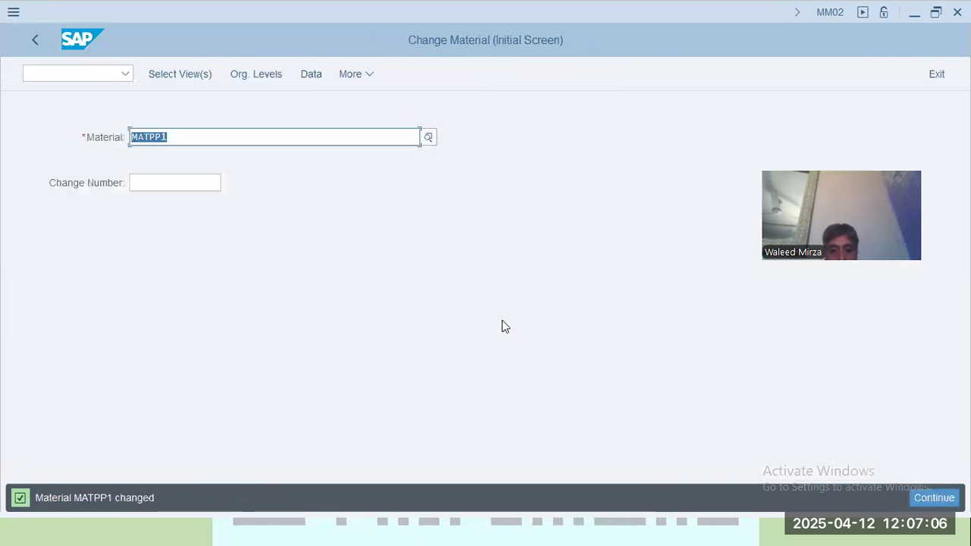
Look through the selectable views of MATPP1 for a Work Scheduling view, then close the selection.
left_click(86, 73)
left_click(179, 74)
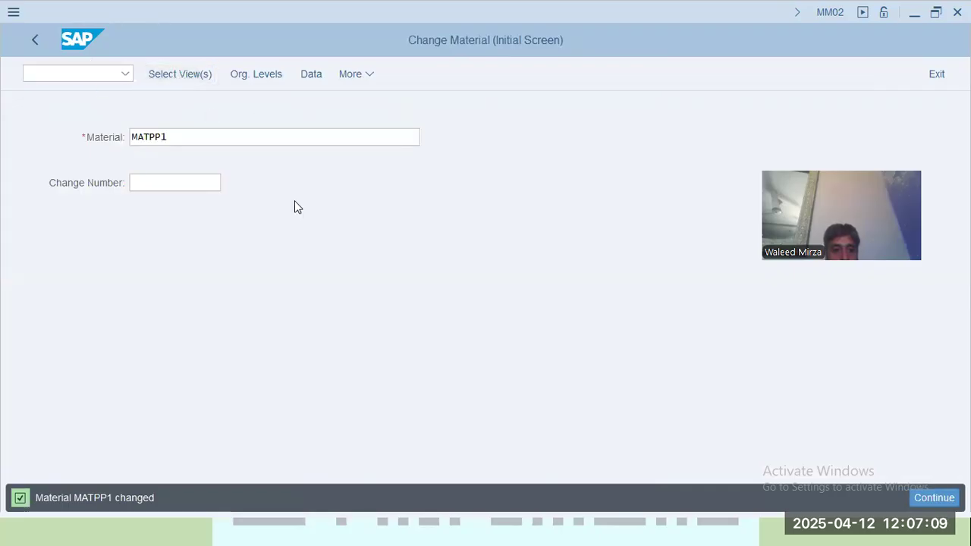
scroll(371, 350, "down", 3)
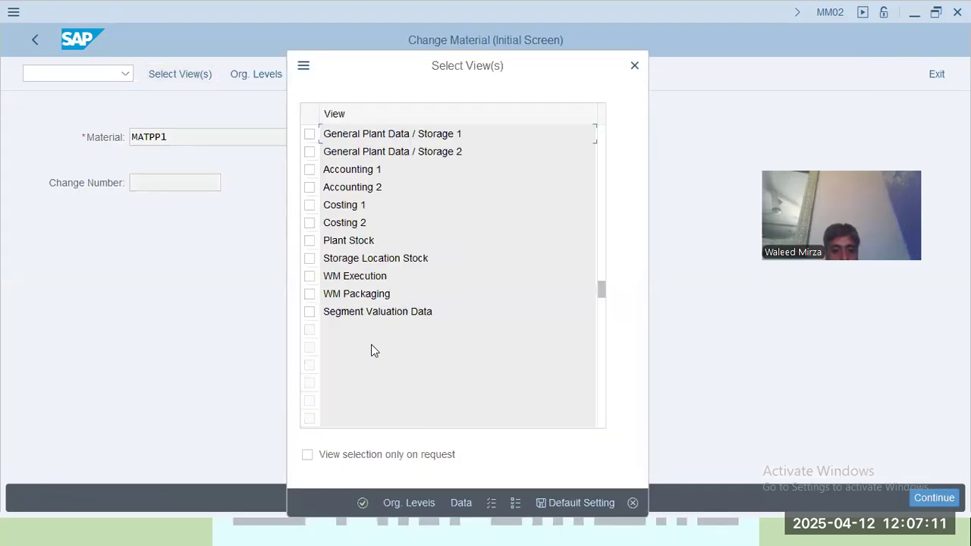
scroll(372, 349, "up", 2)
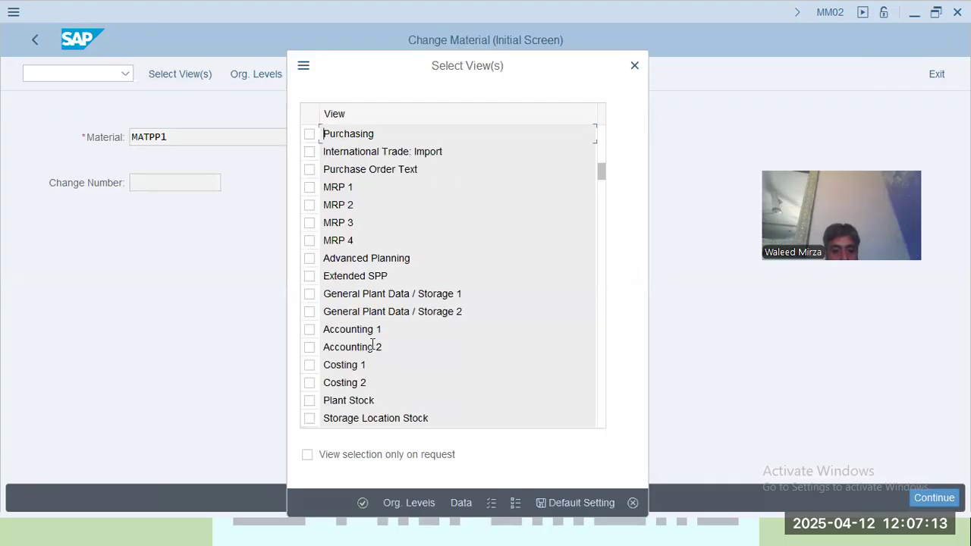
scroll(352, 240, "up", 1)
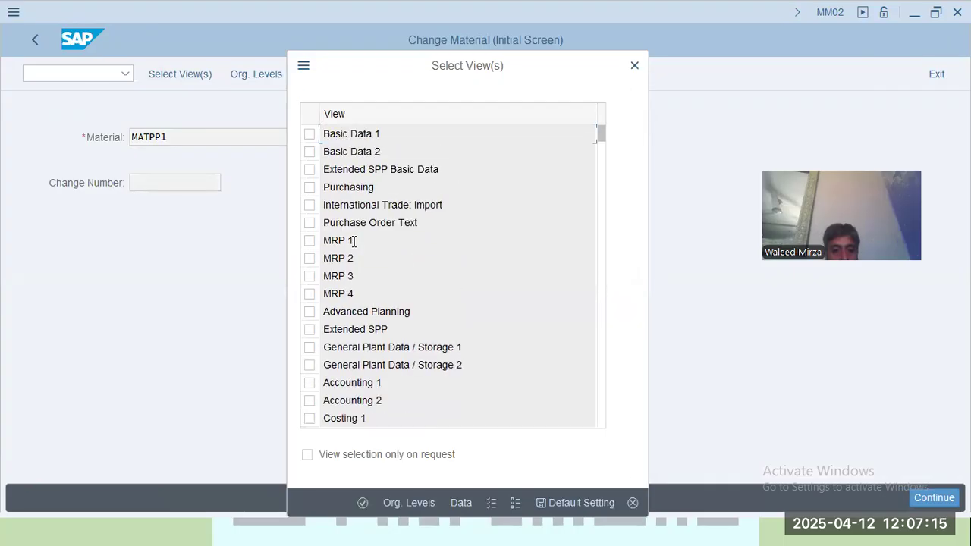
scroll(352, 240, "down", 1)
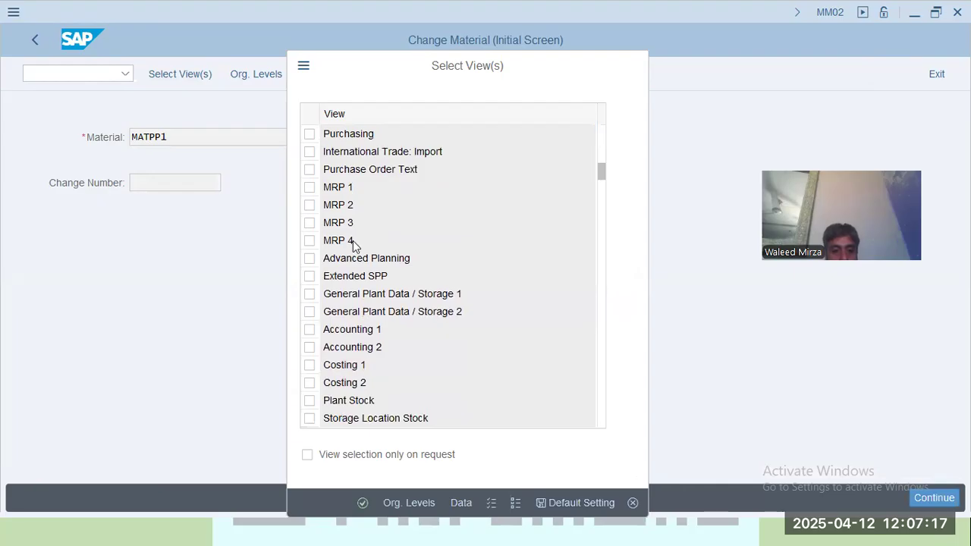
scroll(352, 240, "down", 1)
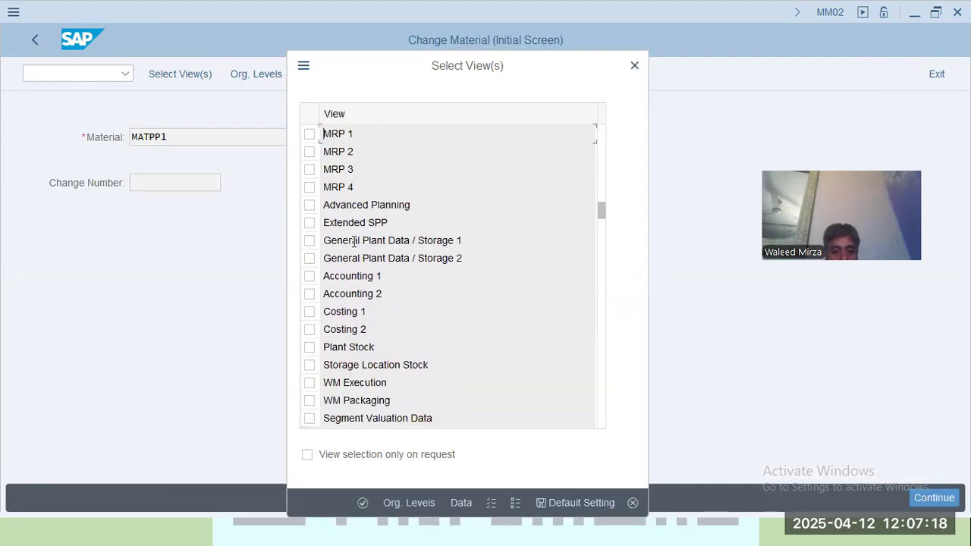
left_click(632, 503)
Check the transaction code on the PowerPoint slide and open OPKP in a new SAP session.
left_click(80, 77)
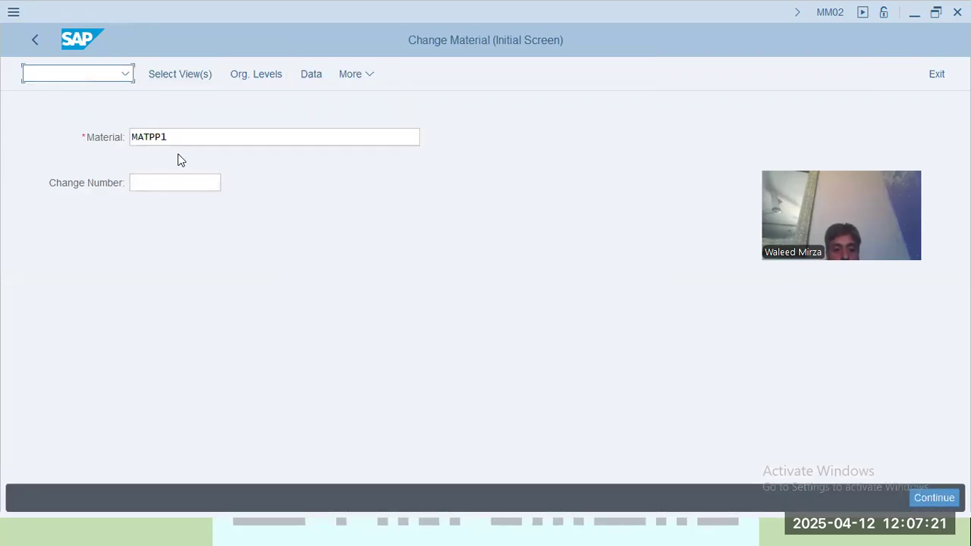
key("alt+Tab")
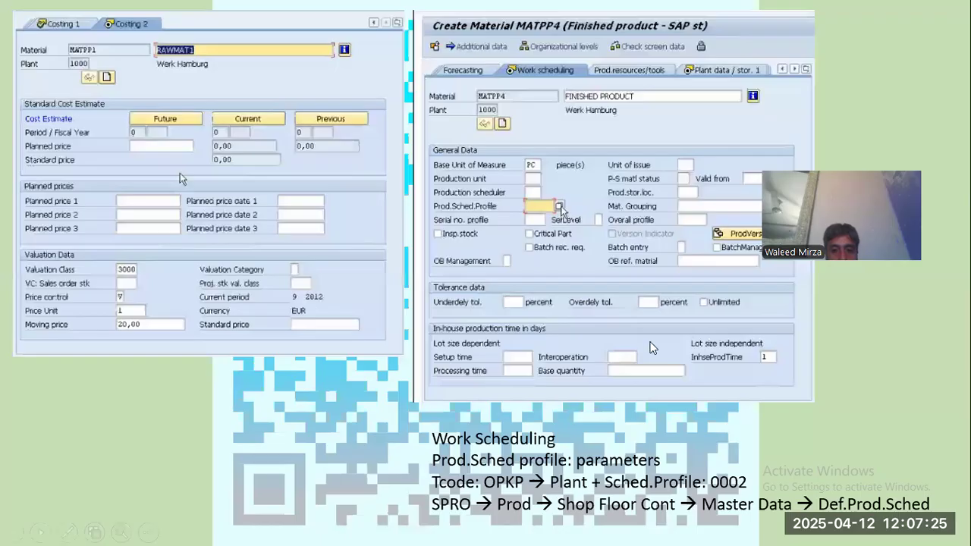
key("alt+Tab")
type("/n")
key("BackSpace")
type("o opkp")
key("Return")
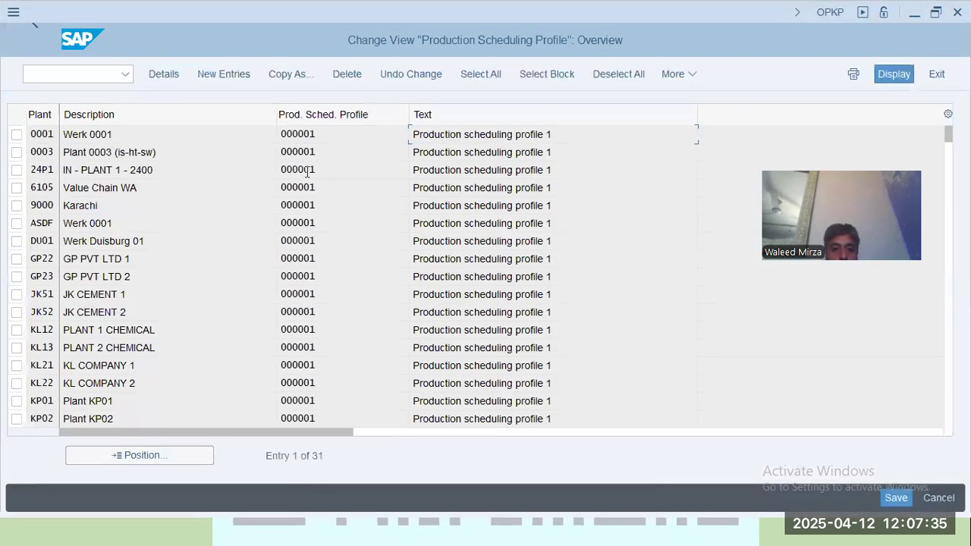
Start a new production scheduling profile entry in the OPKP session and set its plant to 0001.
key("alt+Tab")
key("alt+Tab")
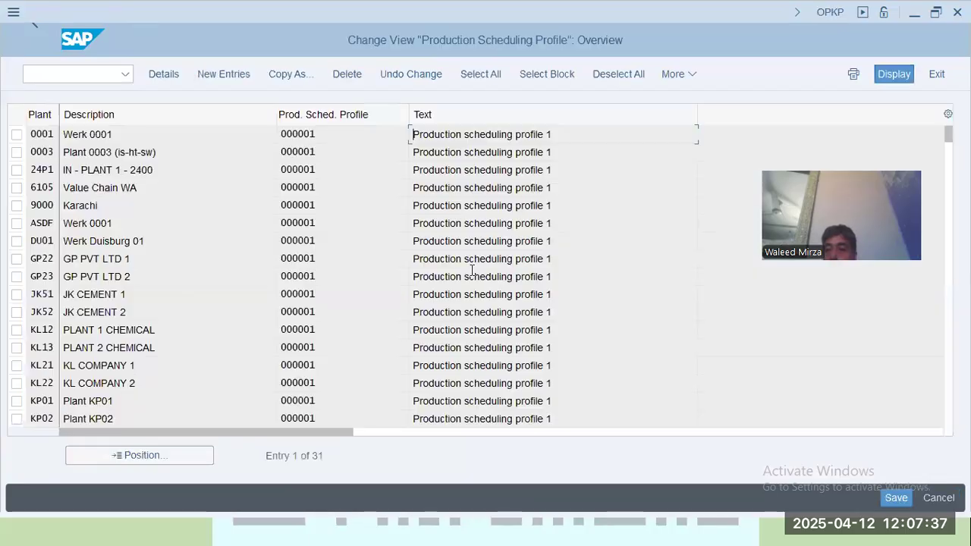
key("alt+Tab")
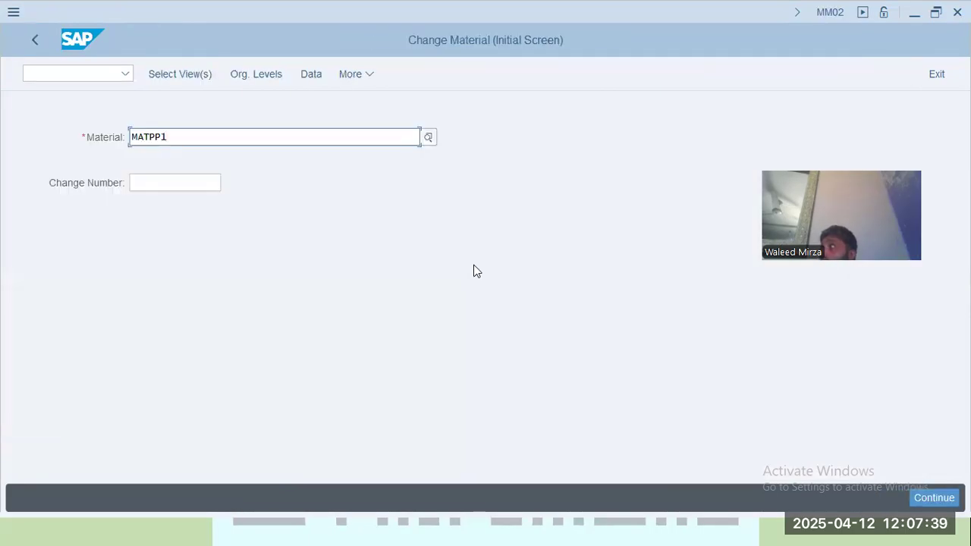
key("alt+Tab")
key("Tab")
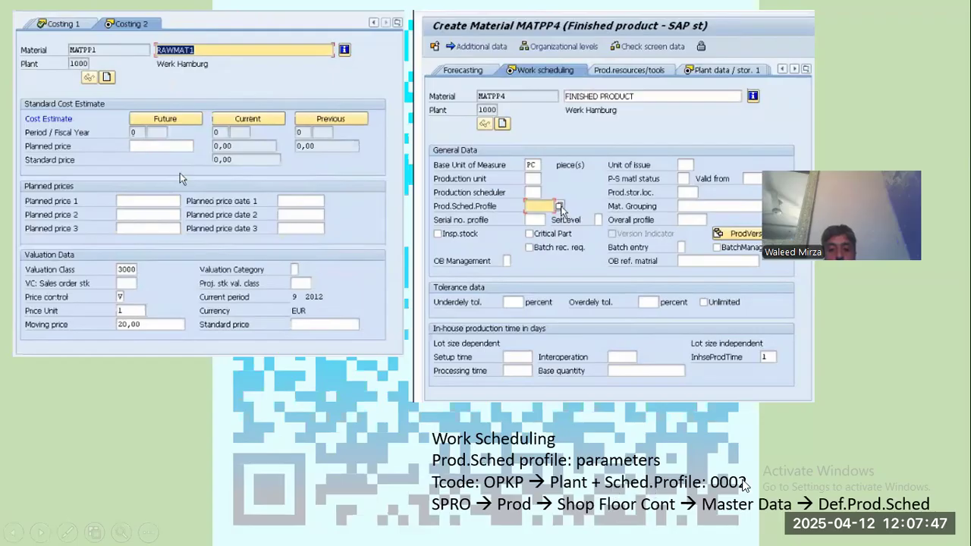
key("alt+Tab")
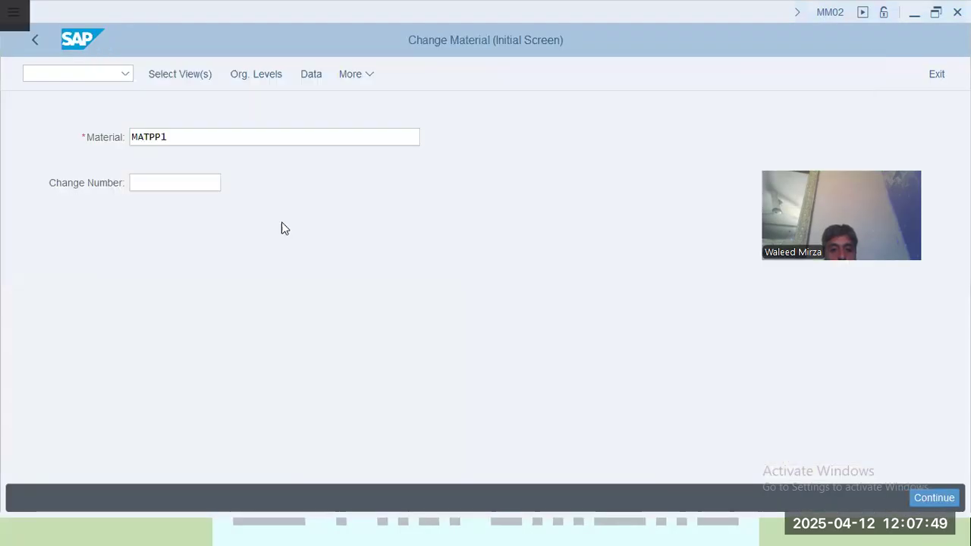
key("alt+Tab")
left_click(218, 76)
type("0001")
key("Tab")
key("alt+Tab")
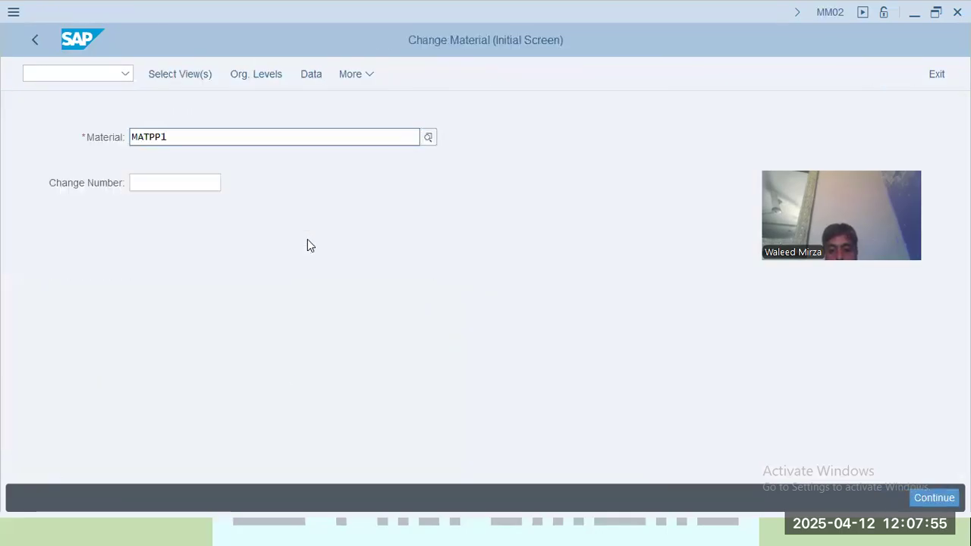
Set the new entry's production scheduling profile to 0002, as given on the PowerPoint slide.
key("alt+Tab")
key("alt+Tab")
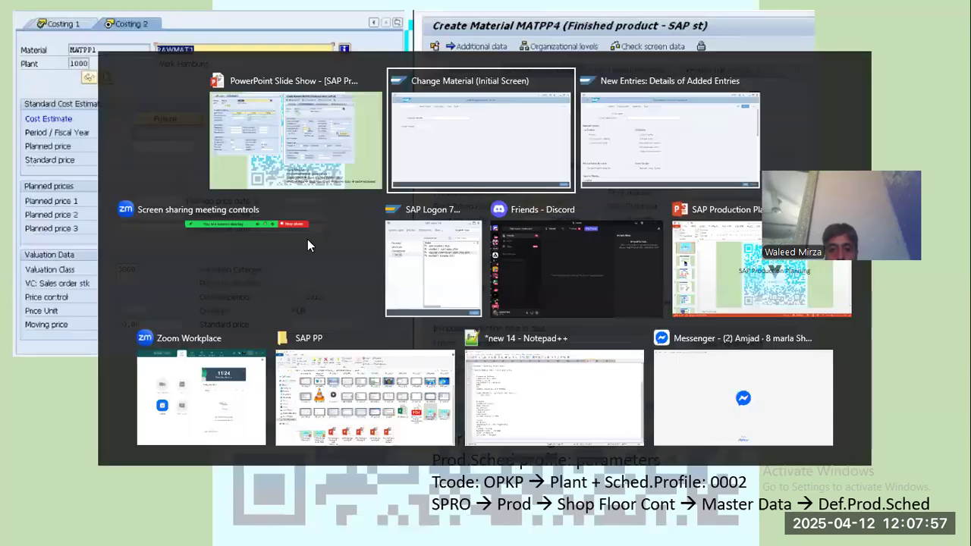
key("alt+Tab")
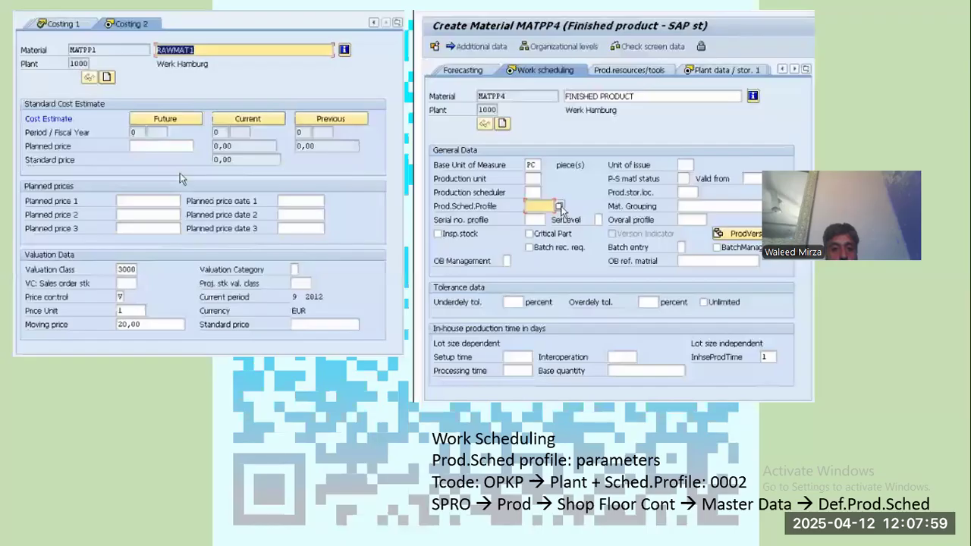
key("alt+Tab")
type("0002")
key("Tab")
key("alt+Tab")
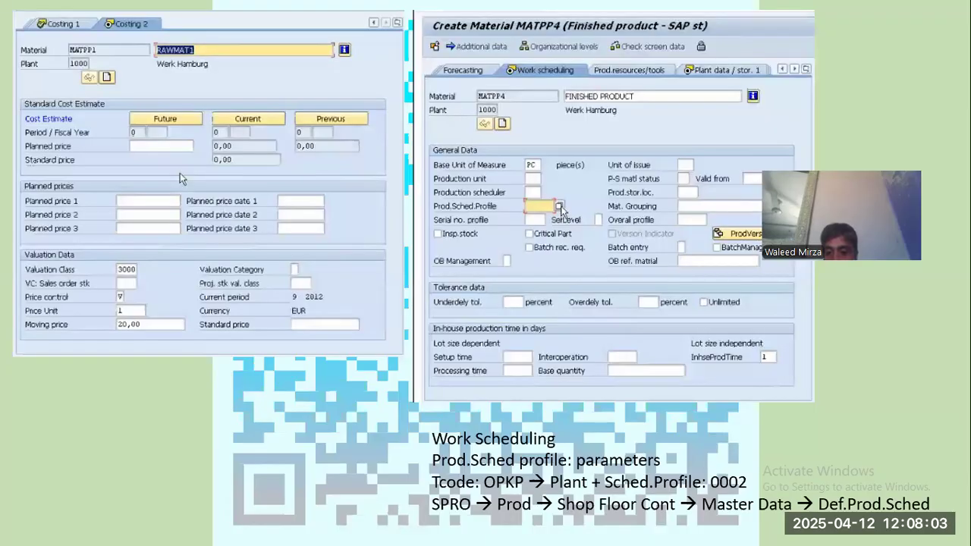
key("alt+Tab")
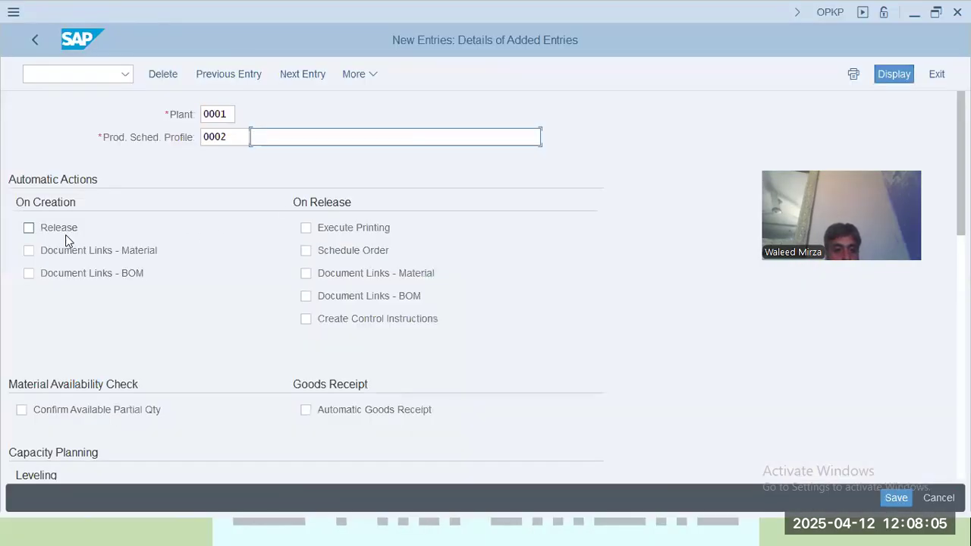
Start saving the scheduling profile and create a customizing request with the short description "VAUSNET - Production Planning Config".
left_click(896, 497)
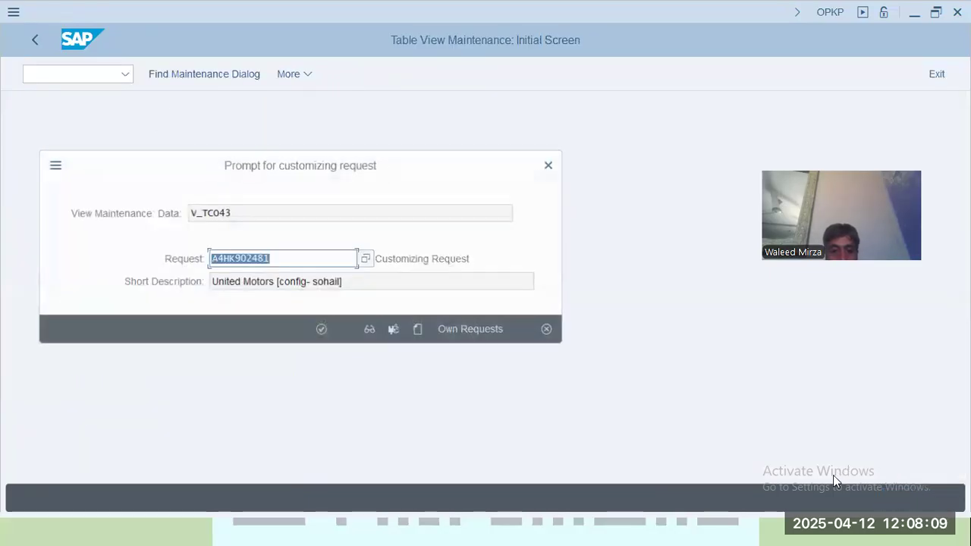
left_click(417, 331)
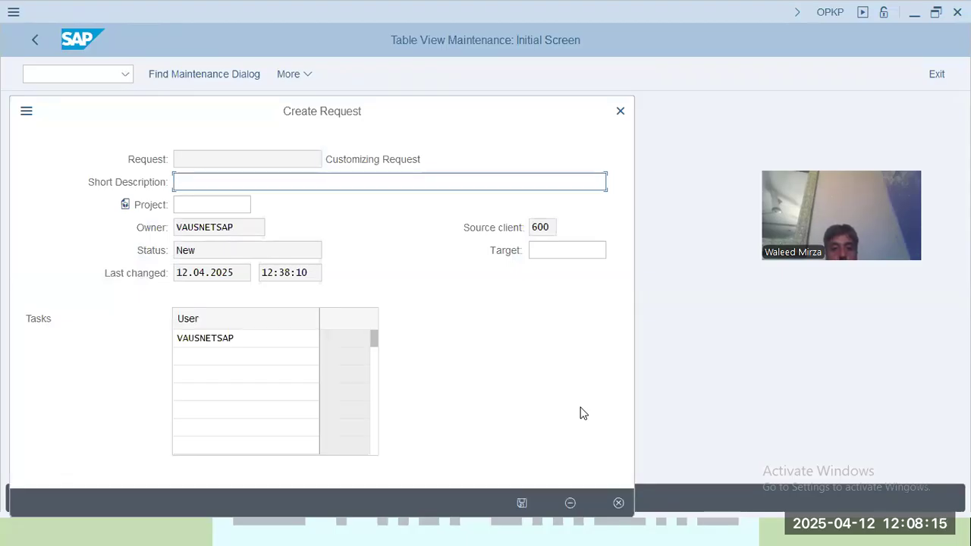
type("VAUSN")
type("oduction Planning ")
type("- ")
type("Config")
key("Return")
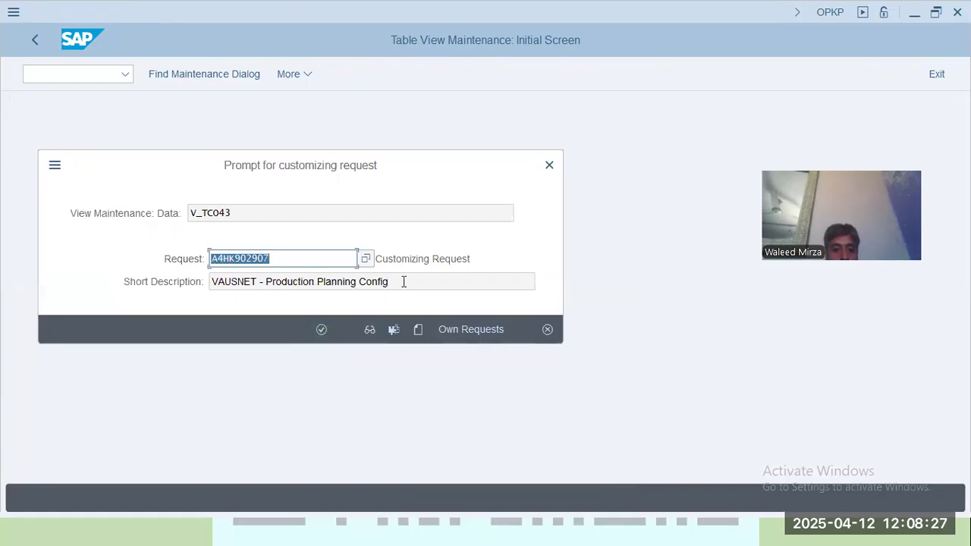
Save profile 0002 under the new customizing request, describe it as "Work Scheduling Profile - Plant 0001", and save the entry again.
key("Tab")
left_click(321, 330)
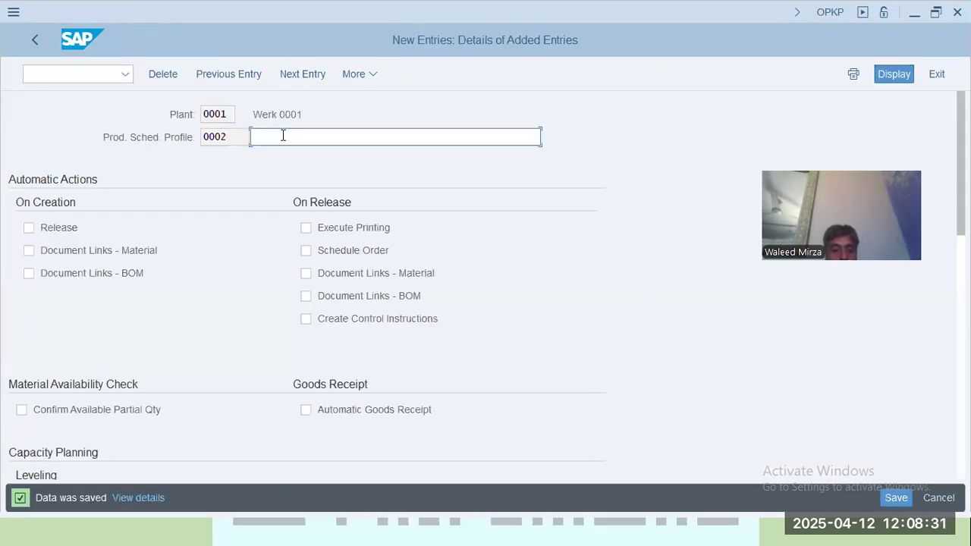
type("Work Scheduling Profiel -")
key("BackSpace")
key("BackSpace")
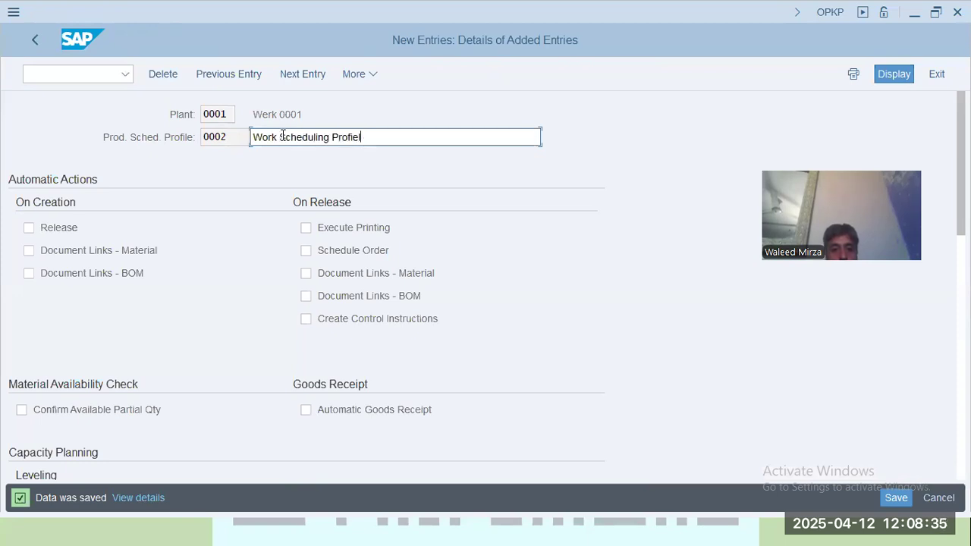
type("Plant 0001")
key("ctrl+a")
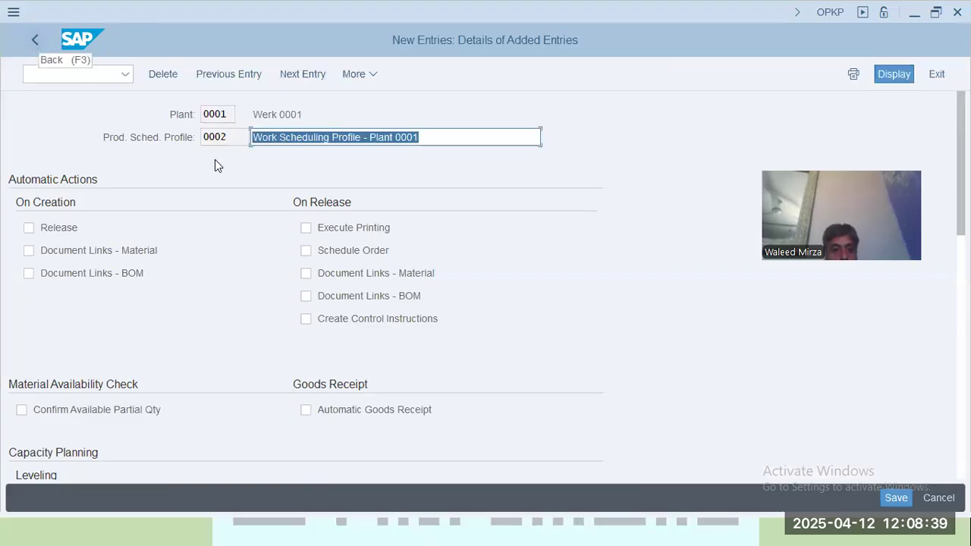
left_click(904, 497)
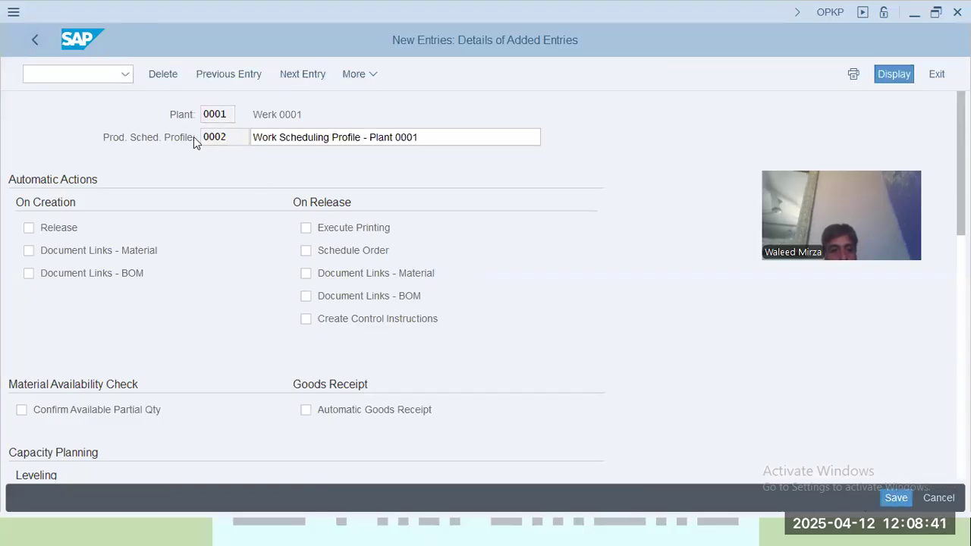
From the scheduling profile overview, examine the detail settings of plant 0003's profile down to Order Type, and return to the overview.
left_click(33, 39)
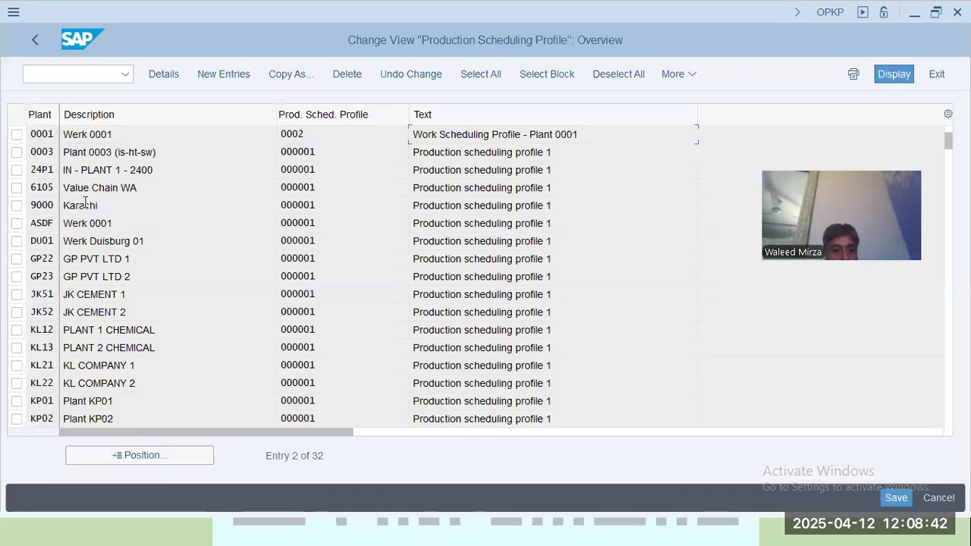
double_click(195, 151)
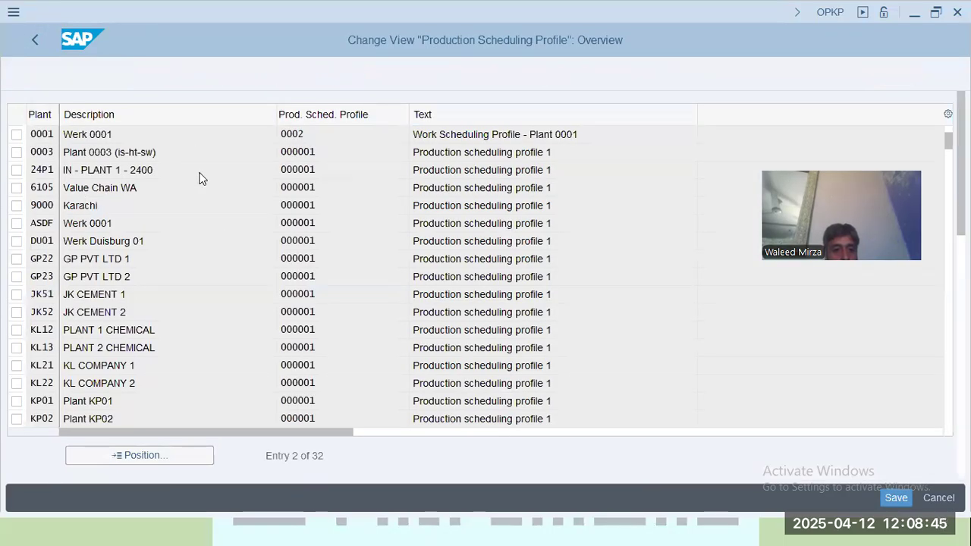
scroll(329, 311, "down", 3)
scroll(328, 308, "down", 5)
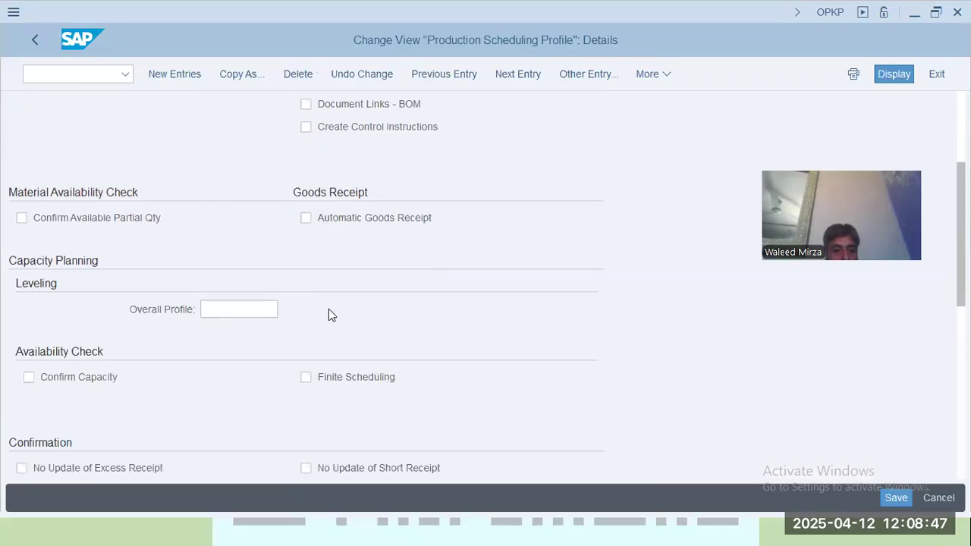
scroll(325, 309, "down", 5)
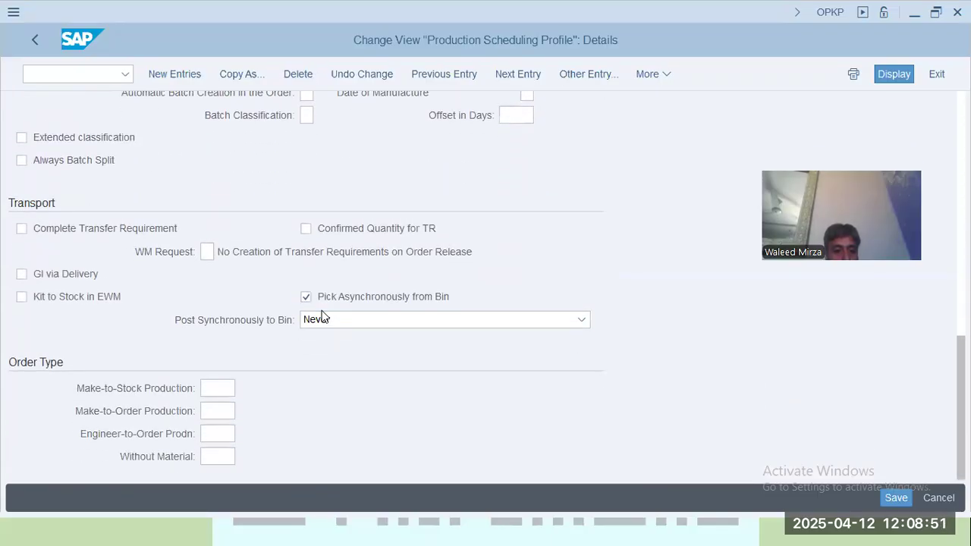
left_click(35, 40)
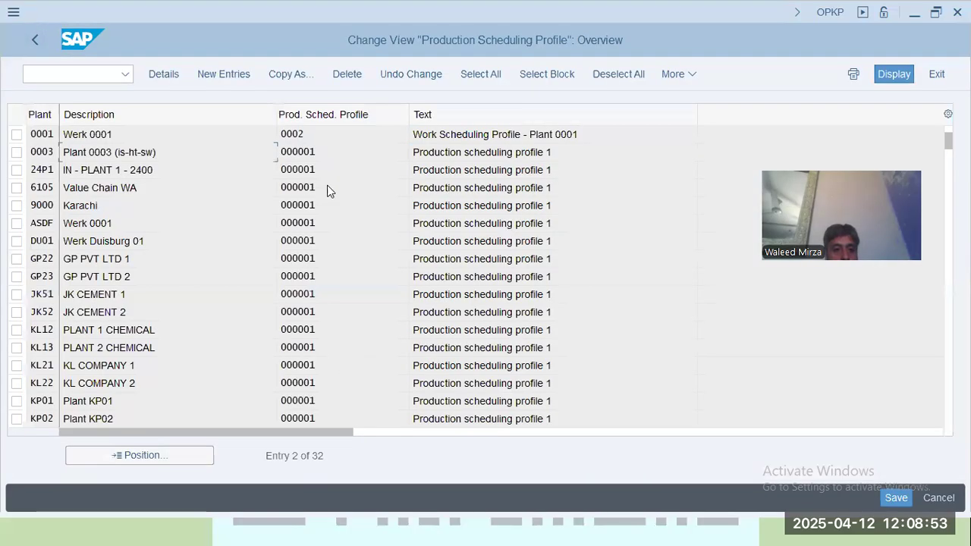